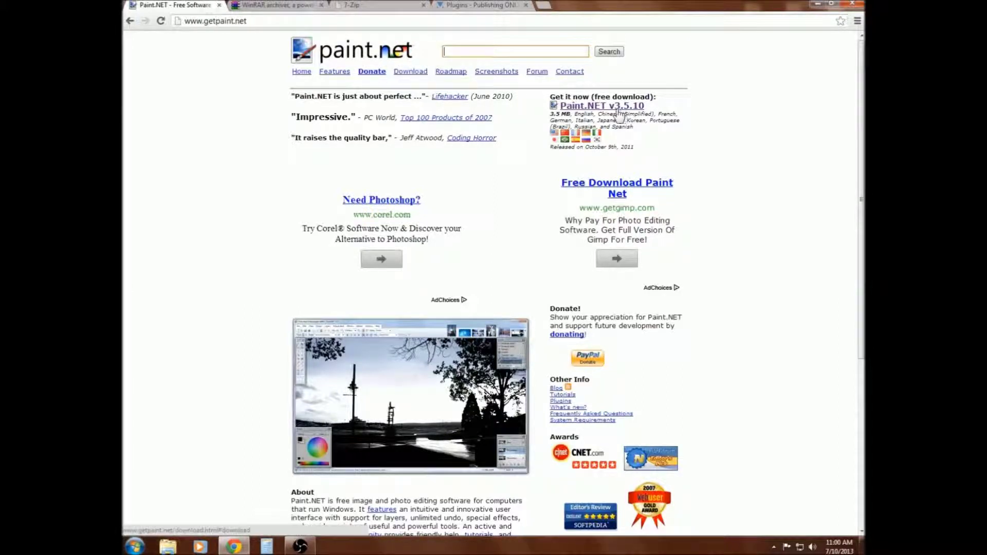
# Open the dotPDN download page for Paint.NET v3.5.10 from the getpaint.net site
pyautogui.click(598, 106)
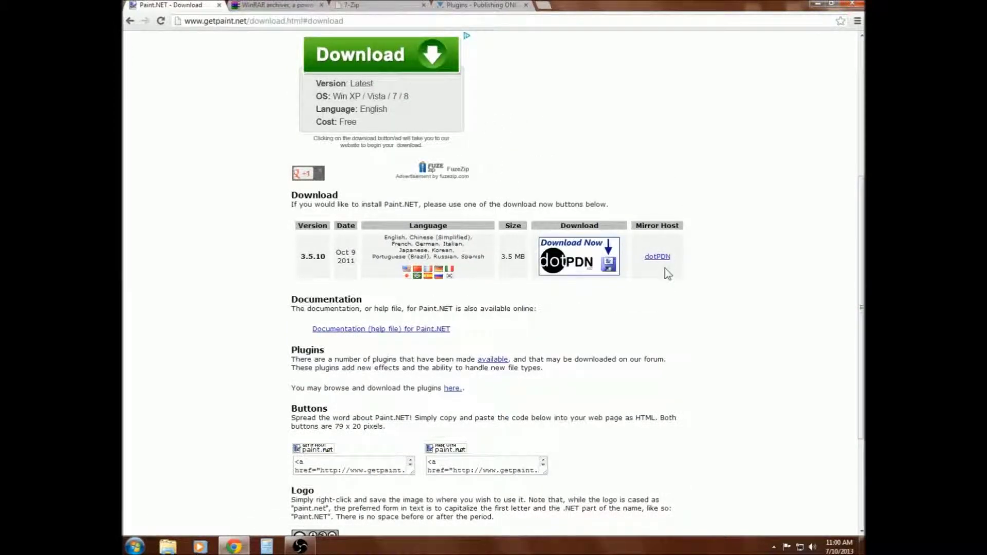
pyautogui.click(656, 257)
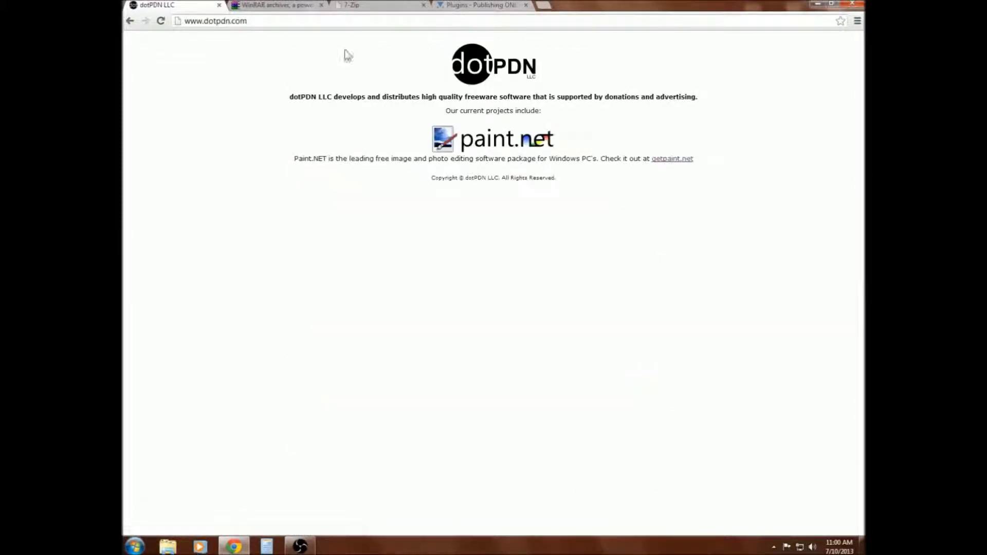
pyautogui.click(130, 20)
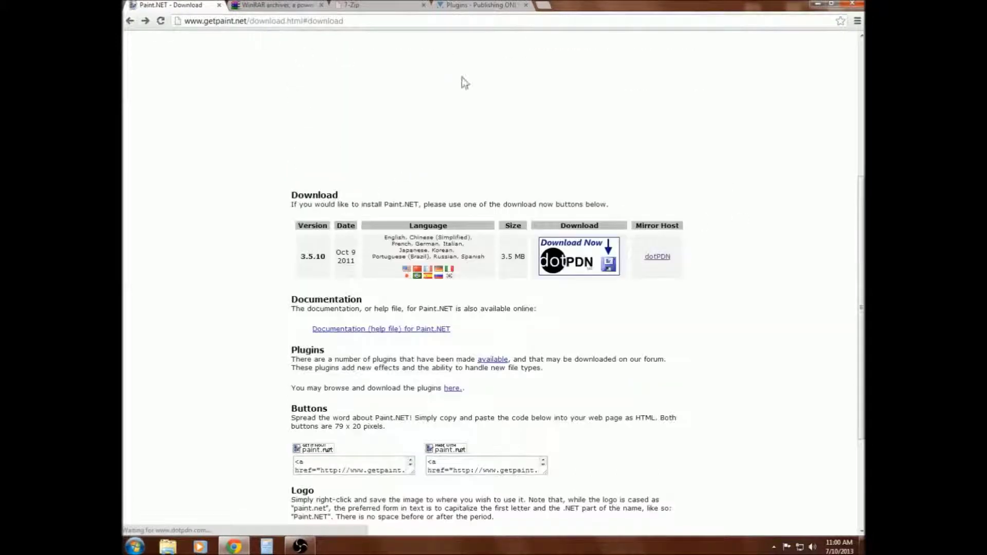
pyautogui.click(579, 259)
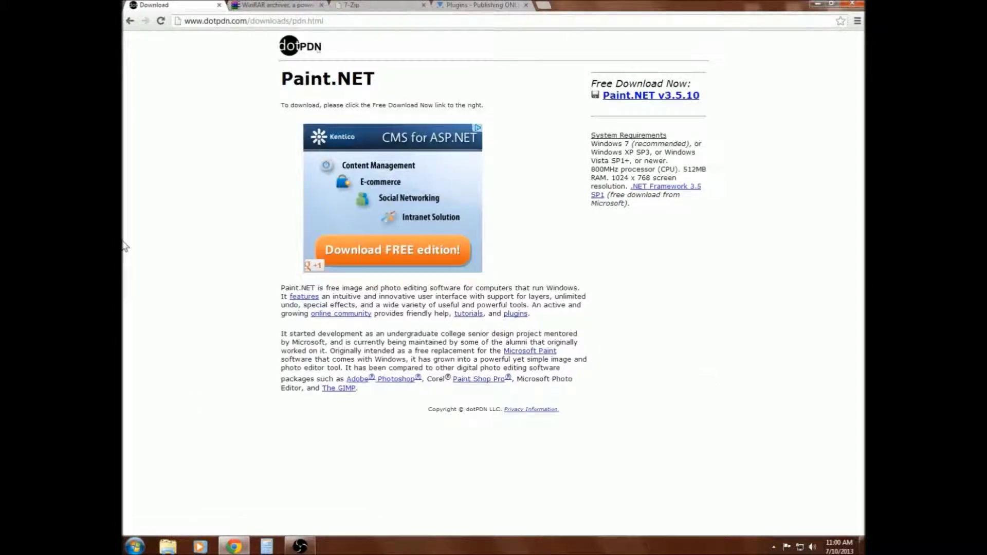
# View the WinRAR and 7-Zip download pages that are already open in the browser
pyautogui.click(265, 6)
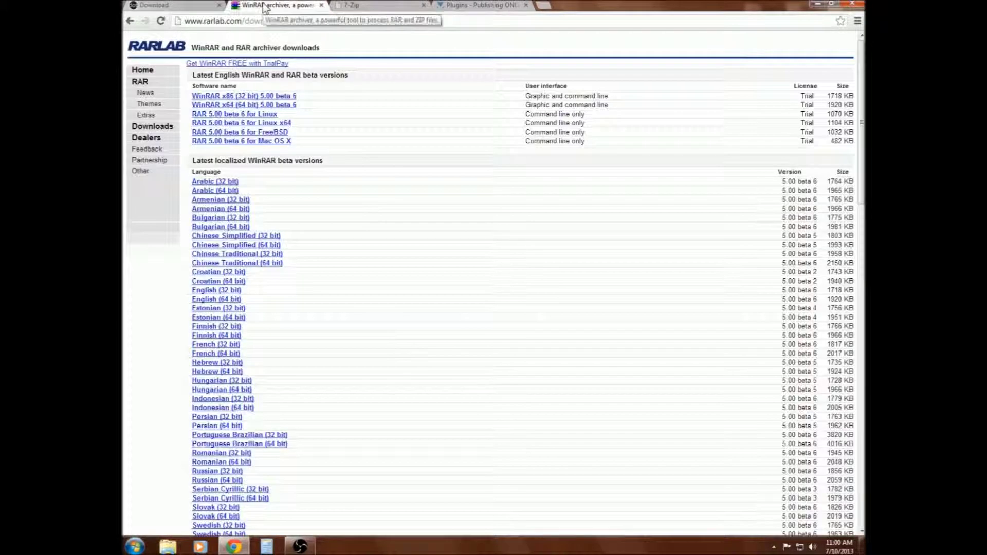
pyautogui.click(368, 7)
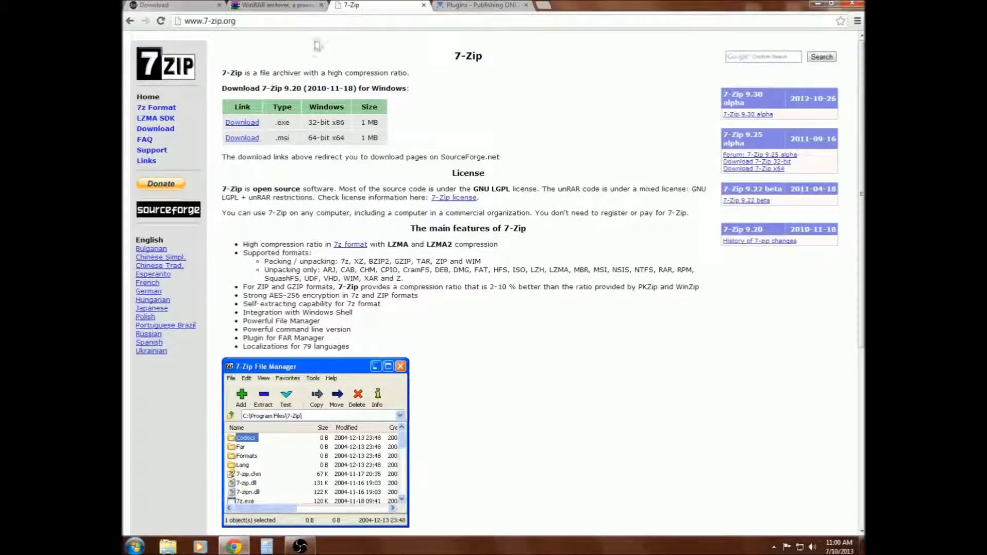
pyautogui.click(281, 6)
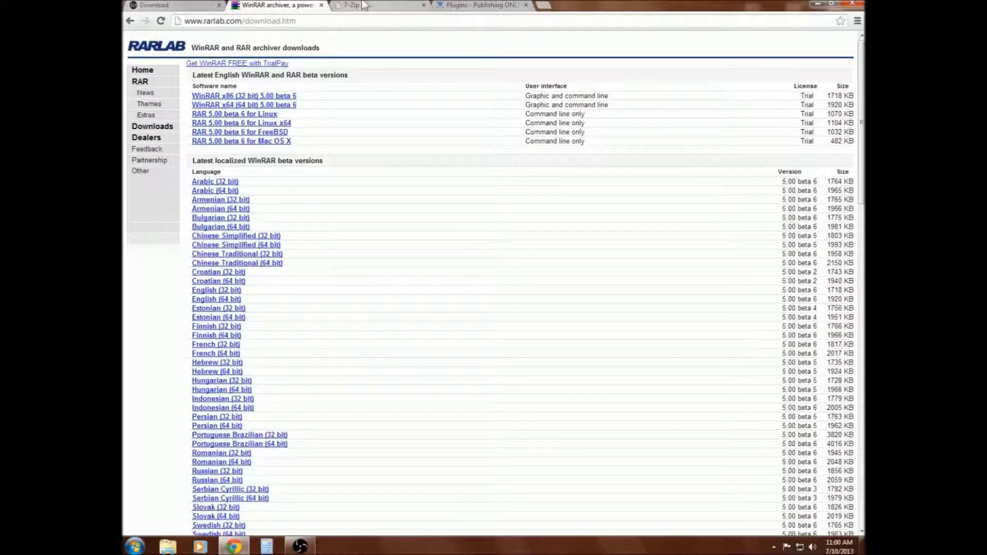
# Browse the pinned plugin packs in the paint.net "Plugins - Publishing ONLY!" forum
pyautogui.click(486, 5)
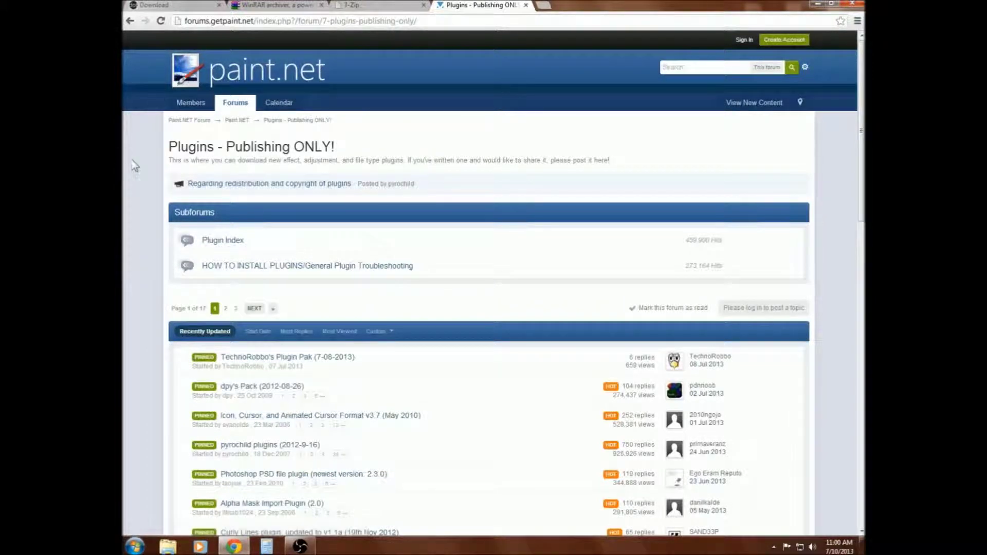
pyautogui.scroll(-15, 159, 151)
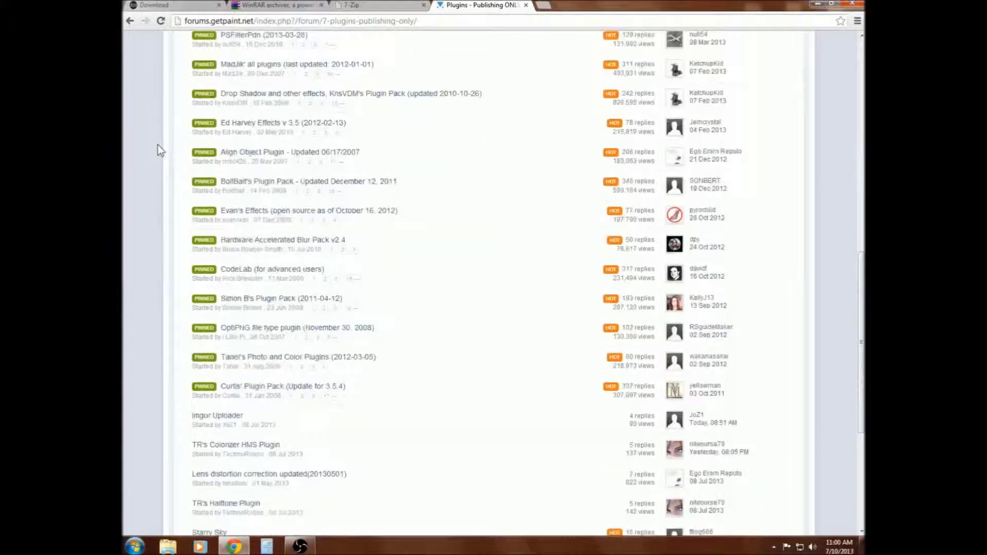
pyautogui.scroll(-5, 158, 146)
pyautogui.scroll(10, 158, 145)
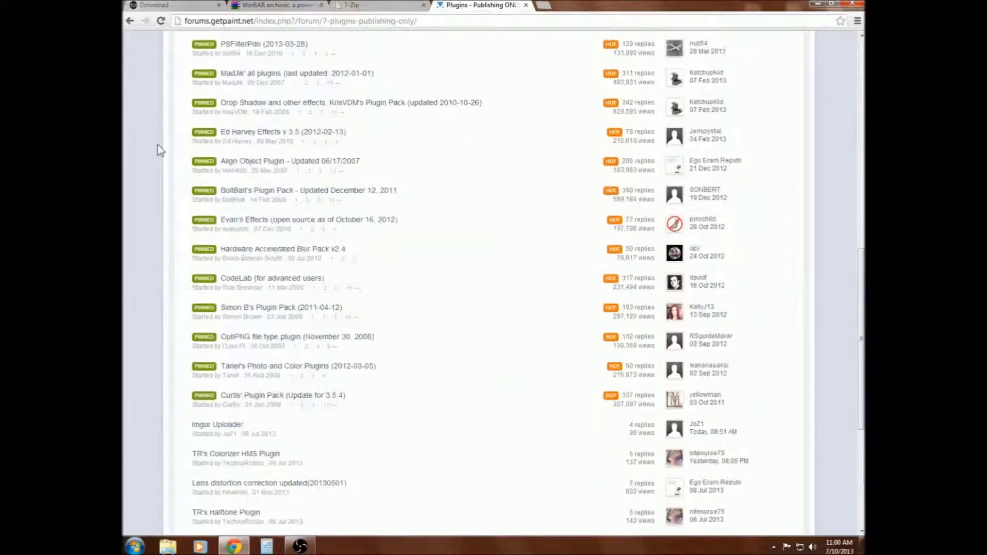
pyautogui.scroll(5, 159, 145)
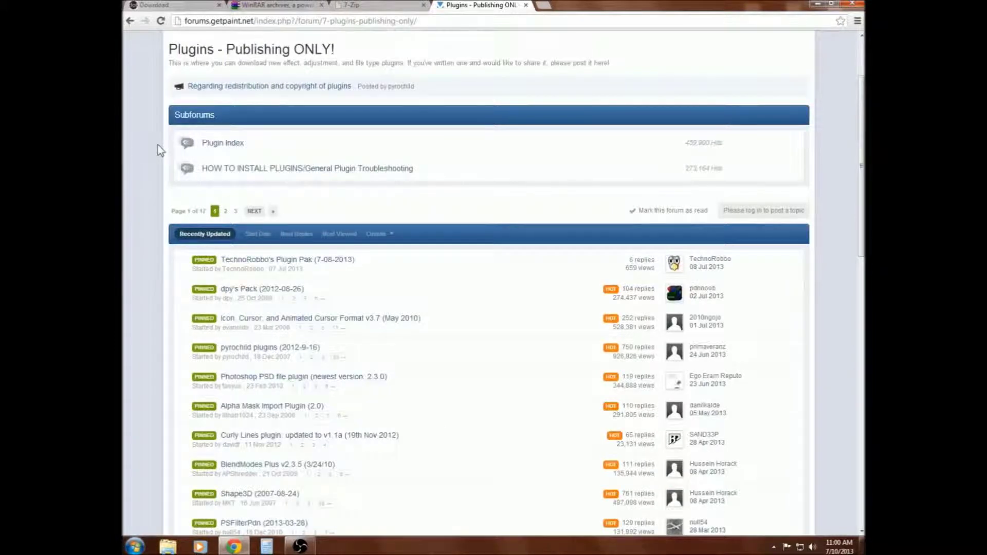
pyautogui.scroll(-2, 158, 145)
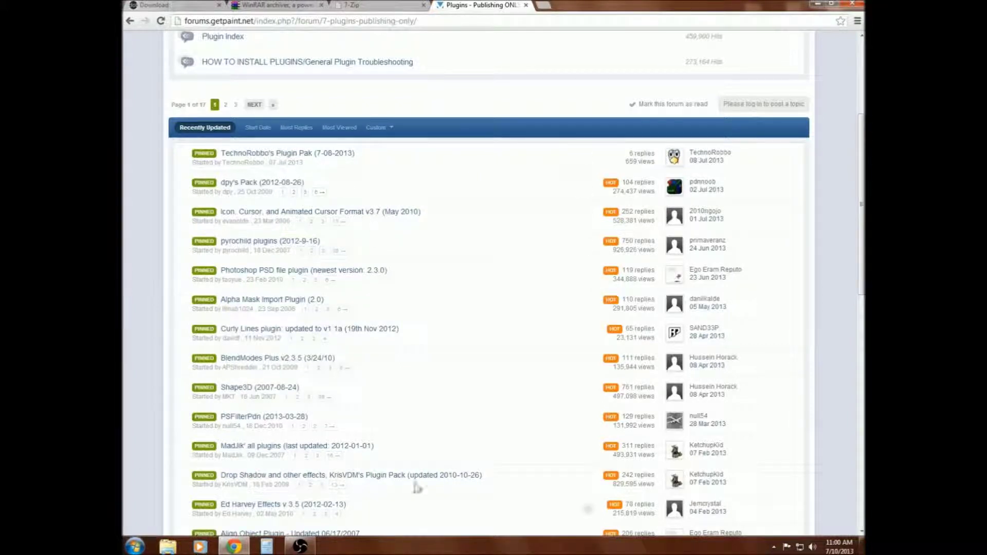
# Minimize the browser and open the Roaming application data folder by running %appdata%
pyautogui.click(815, 5)
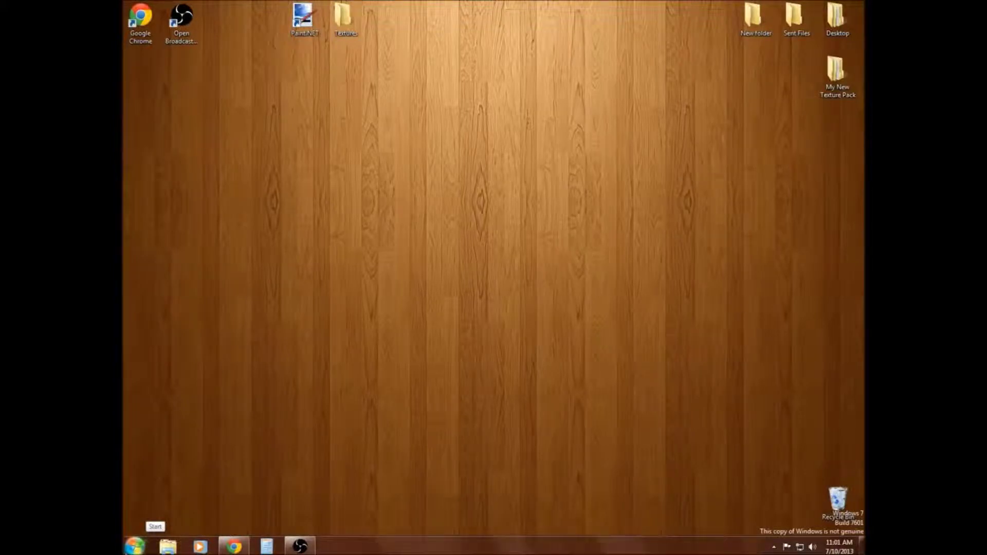
pyautogui.click(134, 546)
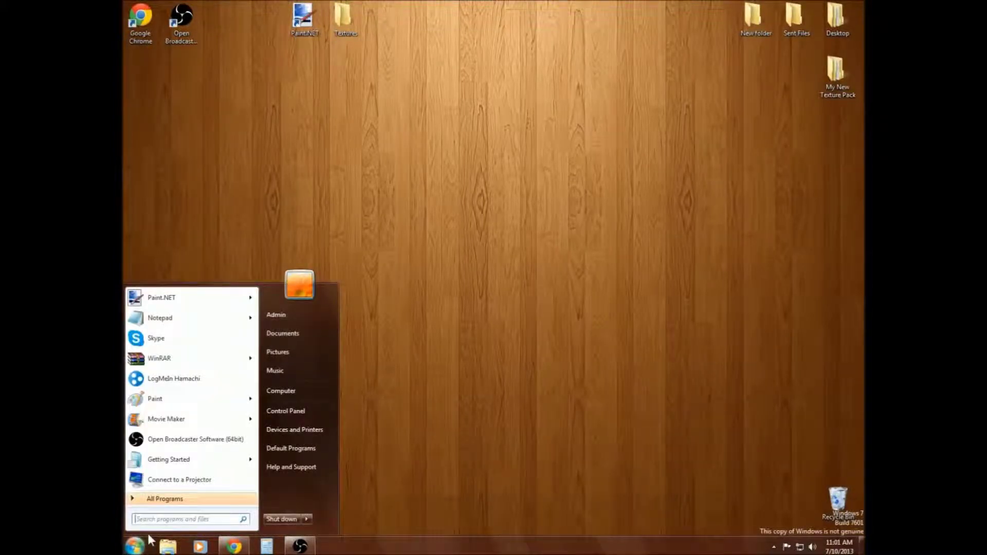
pyautogui.write('%app')
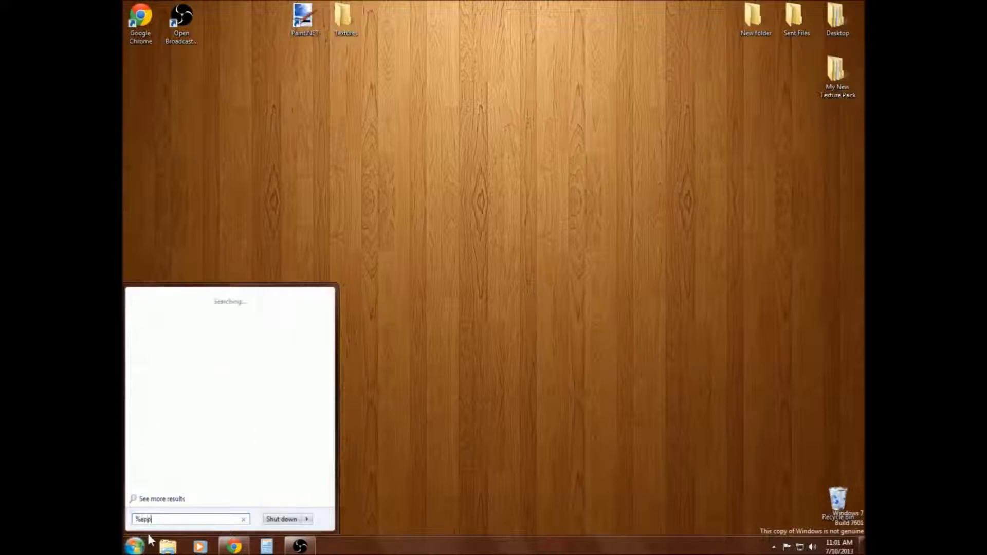
pyautogui.write('data%')
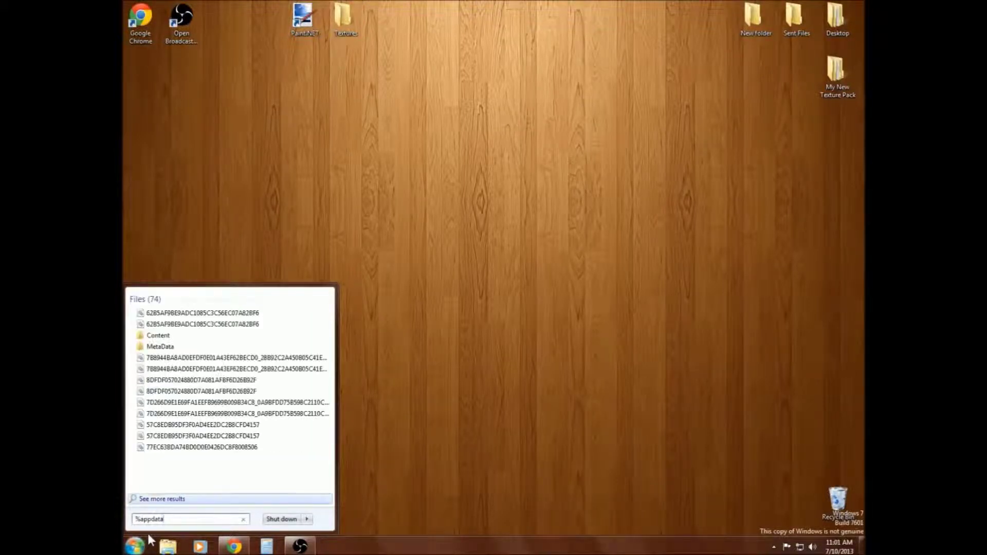
pyautogui.press('Return')
pyautogui.rightClick(149, 535)
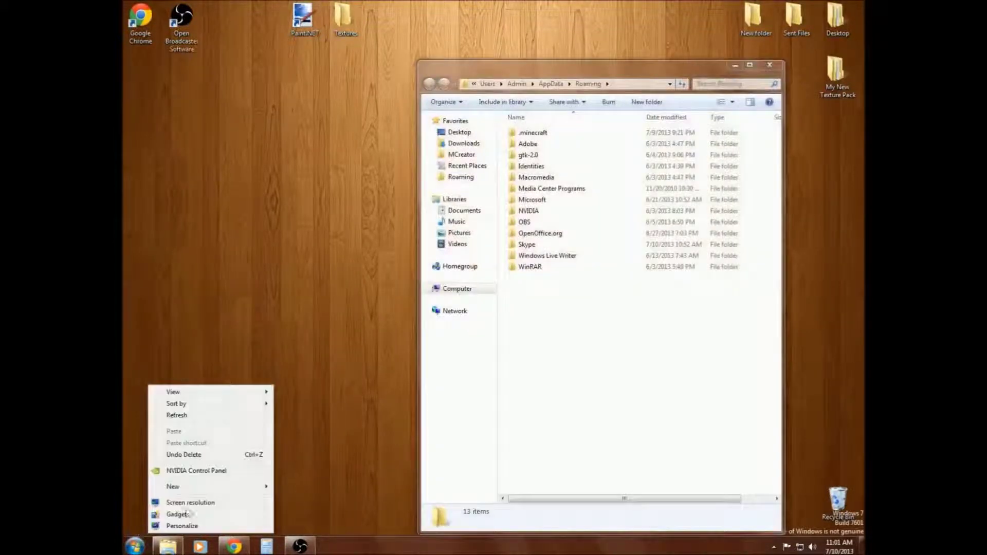
pyautogui.click(502, 453)
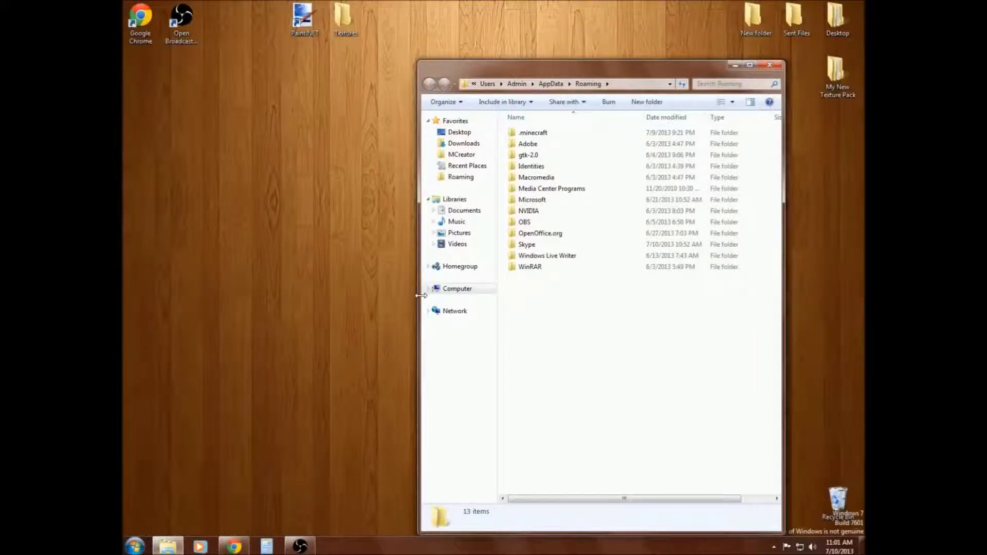
# Create a desktop shortcut to the .minecraft folder and place it in the desktop's lower-left corner
pyautogui.rightClick(537, 136)
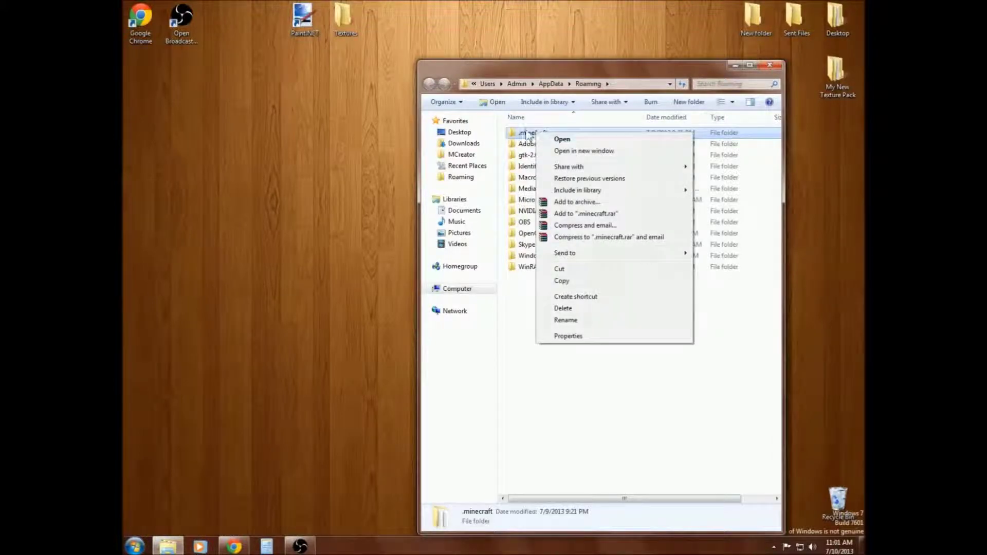
pyautogui.moveTo(574, 252)
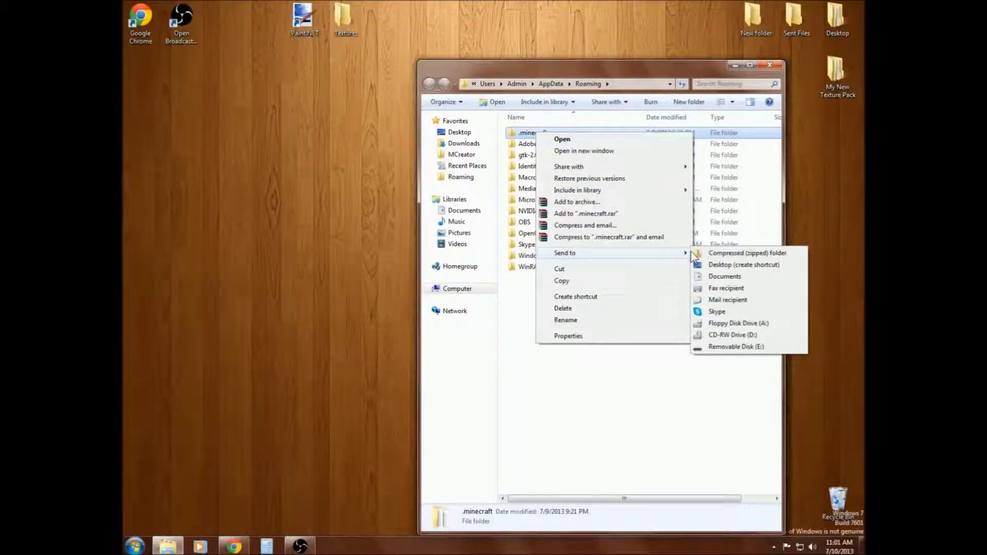
pyautogui.click(712, 265)
pyautogui.moveTo(126, 90); pyautogui.dragTo(149, 201)
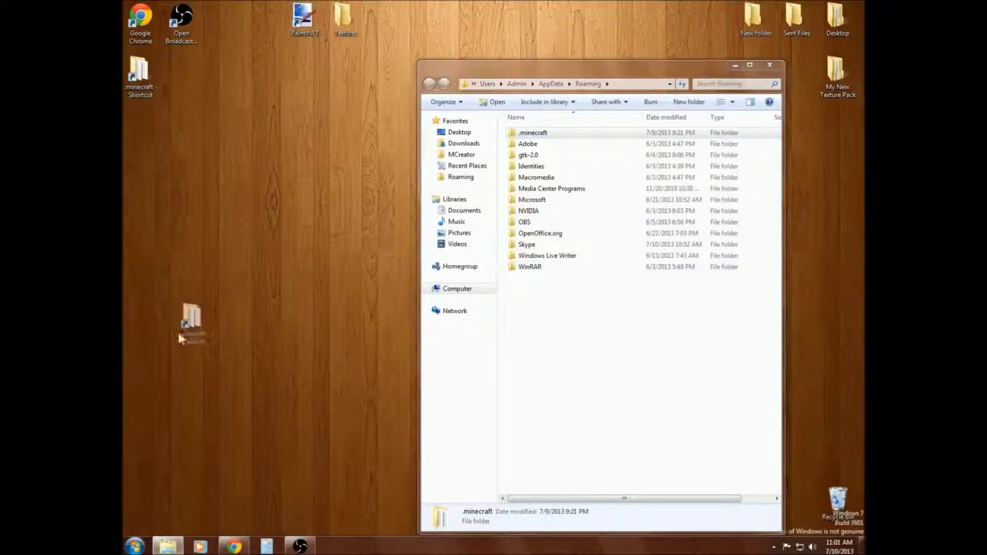
pyautogui.moveTo(147, 492); pyautogui.dragTo(137, 508)
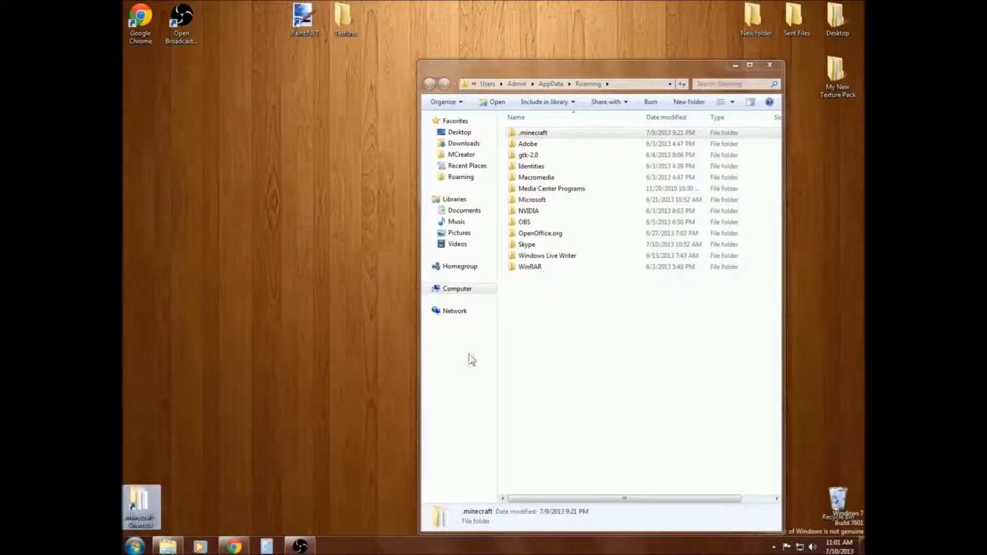
# Close the Roaming folder window and open the versions\1.6.2 folder through the .minecraft desktop shortcut
pyautogui.click(768, 64)
pyautogui.doubleClick(139, 504)
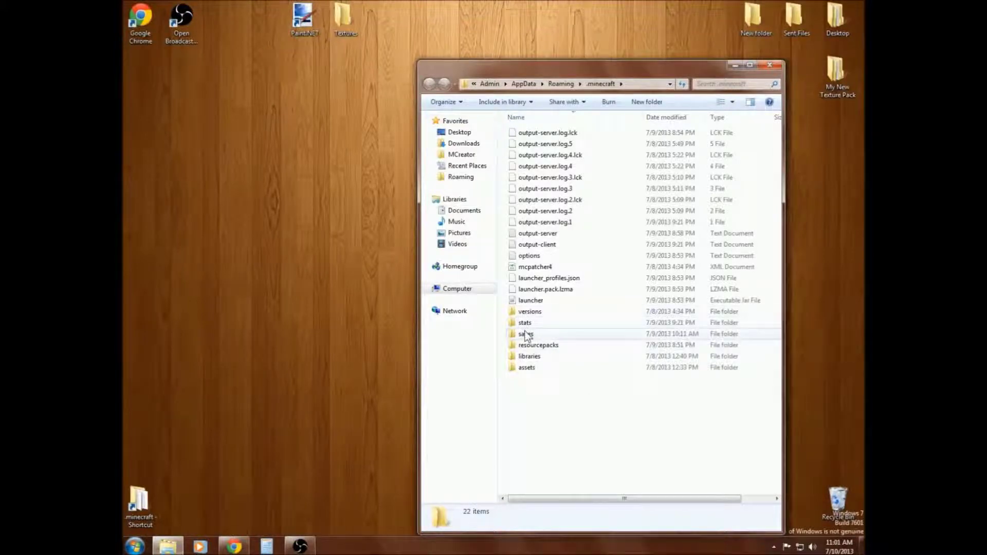
pyautogui.doubleClick(530, 312)
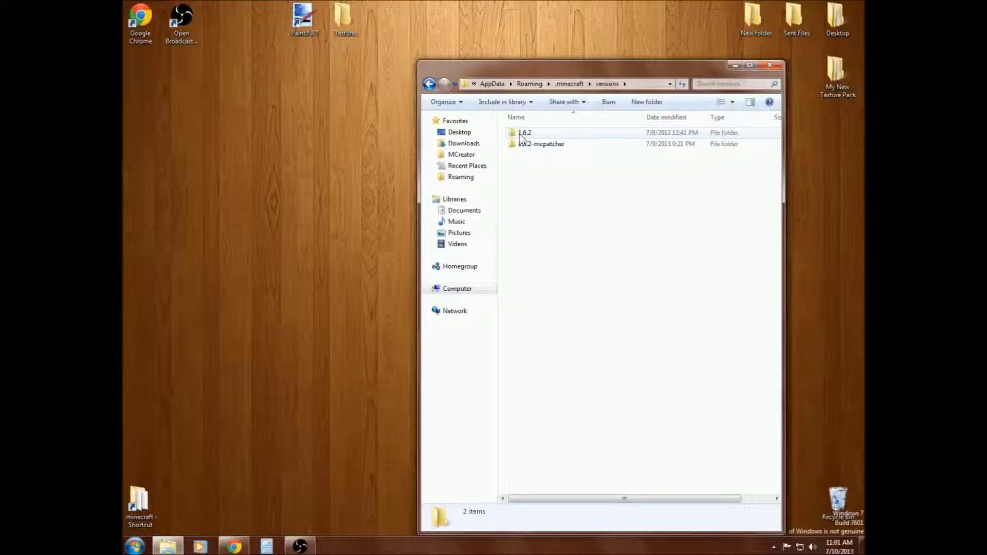
pyautogui.doubleClick(524, 135)
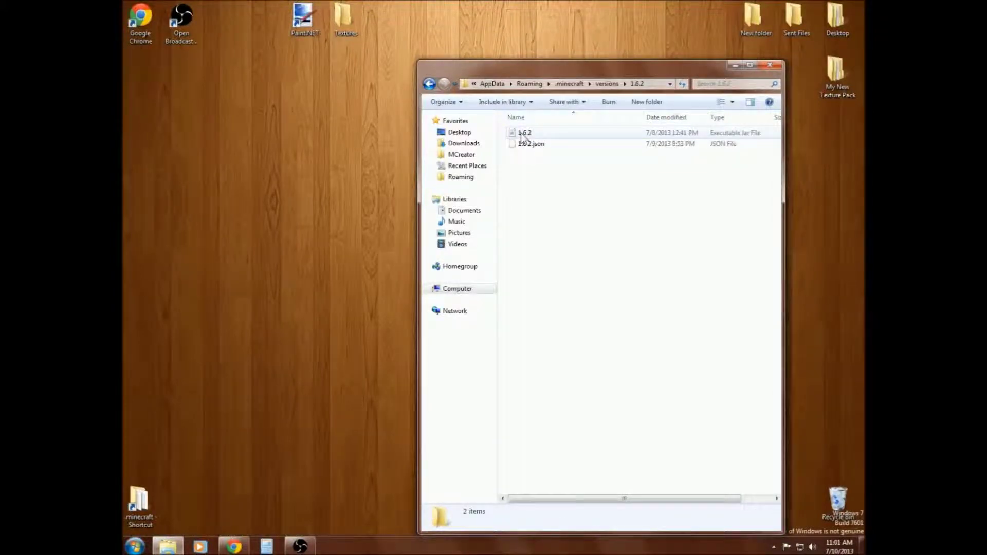
# Open the 1.6.2 executable jar file with WinRAR
pyautogui.rightClick(523, 136)
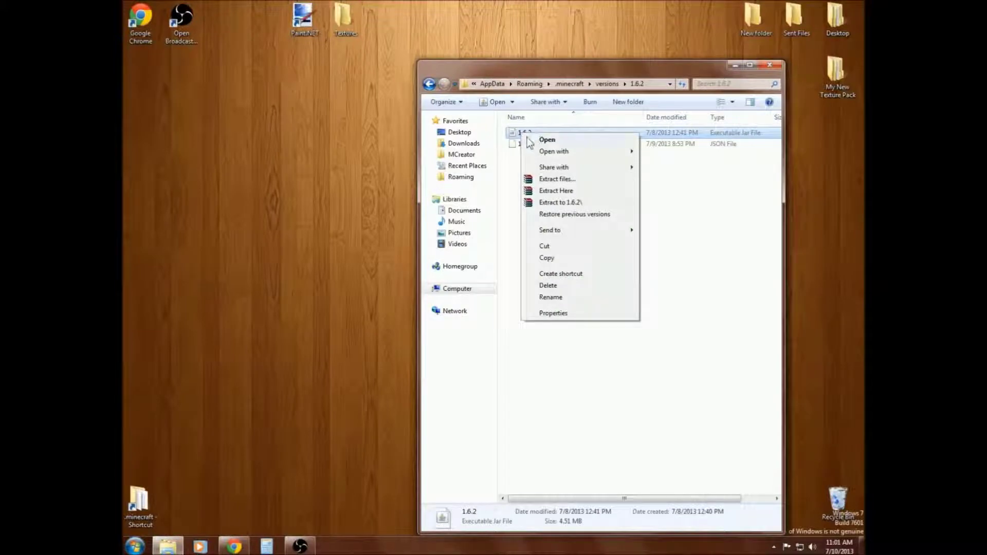
pyautogui.click(578, 139)
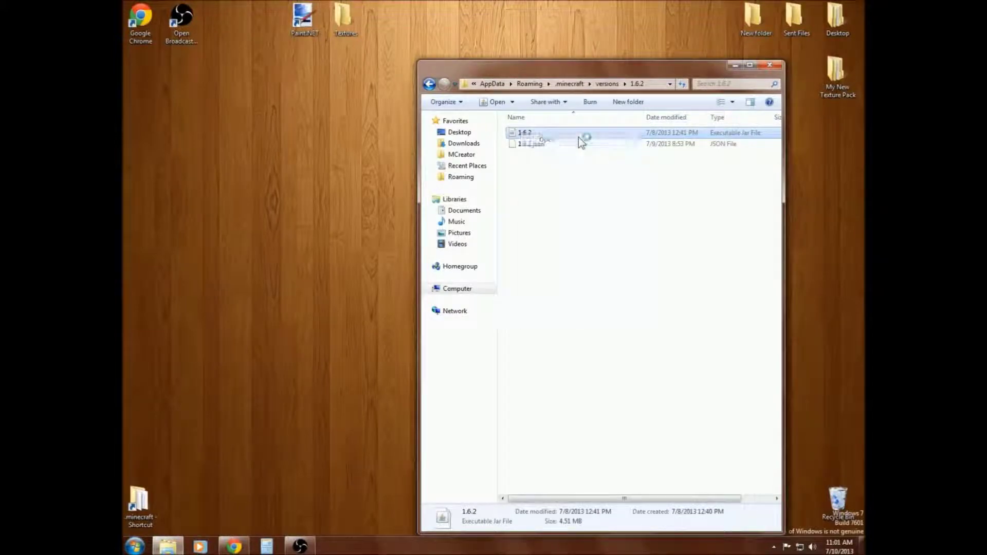
pyautogui.rightClick(526, 133)
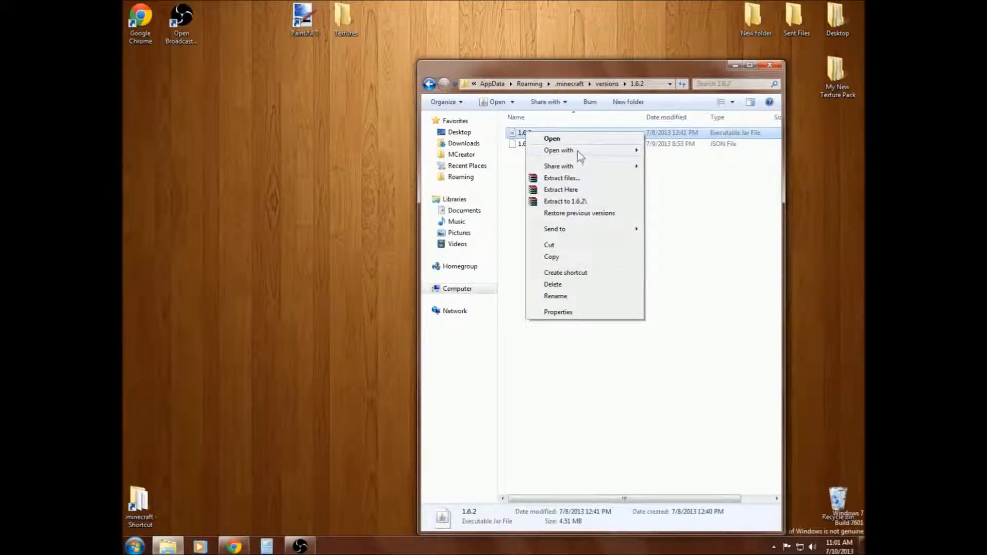
pyautogui.moveTo(576, 149)
pyautogui.click(653, 165)
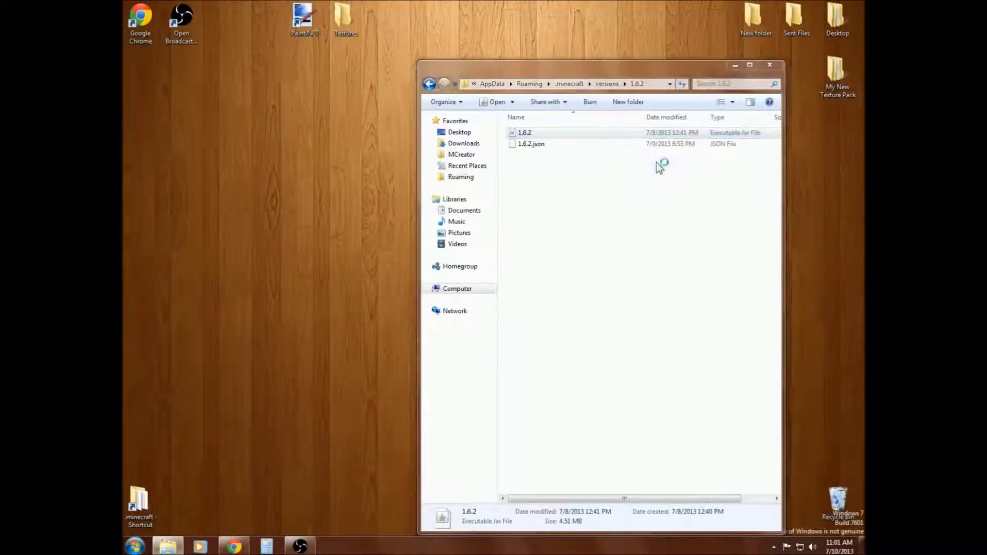
# Arrange the WinRAR window to fill the left half of the screen beside the 1.6.2 folder
pyautogui.moveTo(627, 51); pyautogui.dragTo(529, 36)
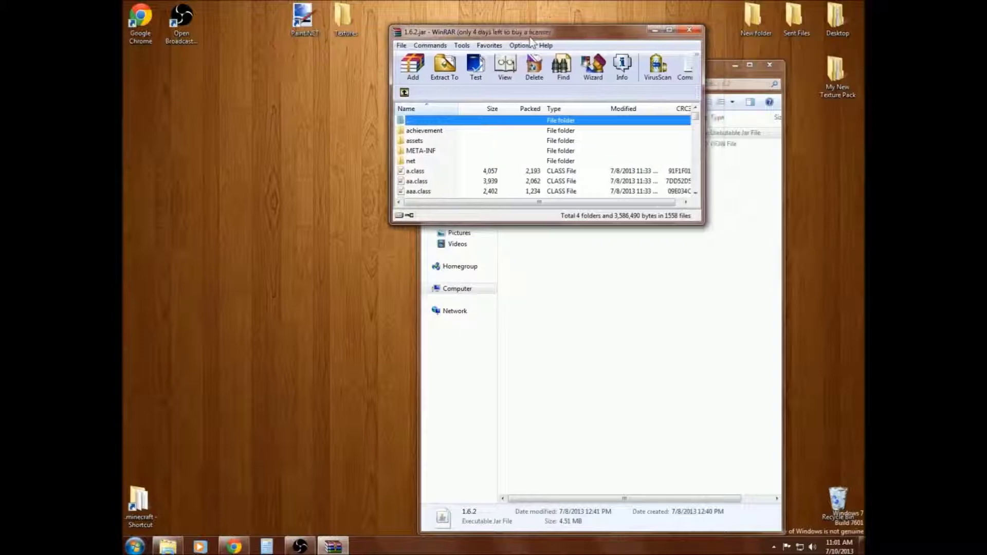
pyautogui.click(669, 31)
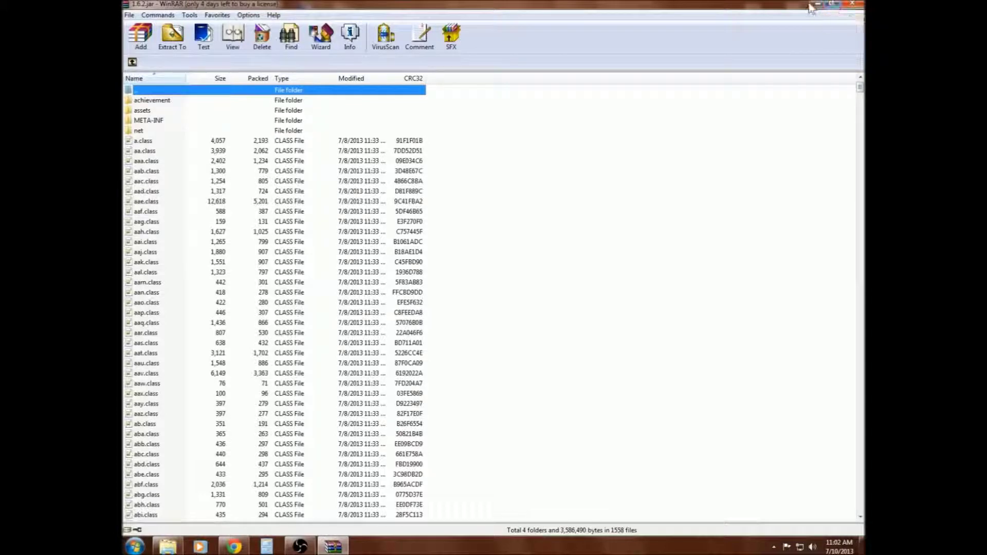
pyautogui.click(832, 5)
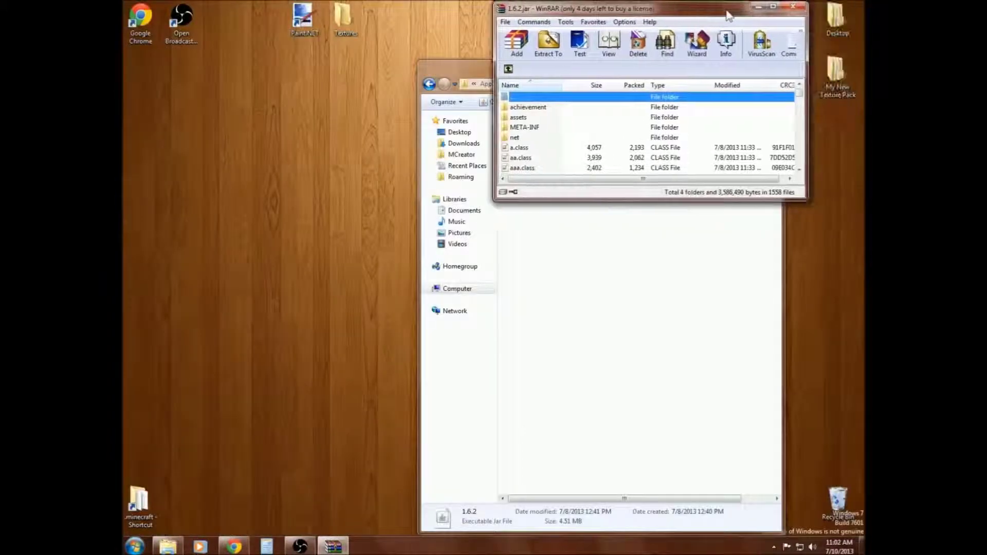
pyautogui.click(773, 7)
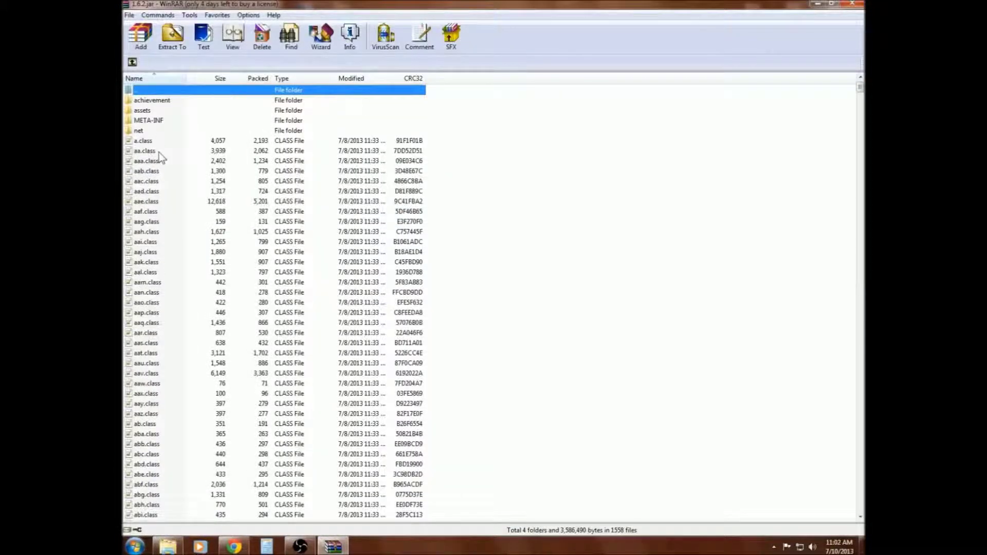
pyautogui.moveTo(777, 9); pyautogui.dragTo(123, 15)
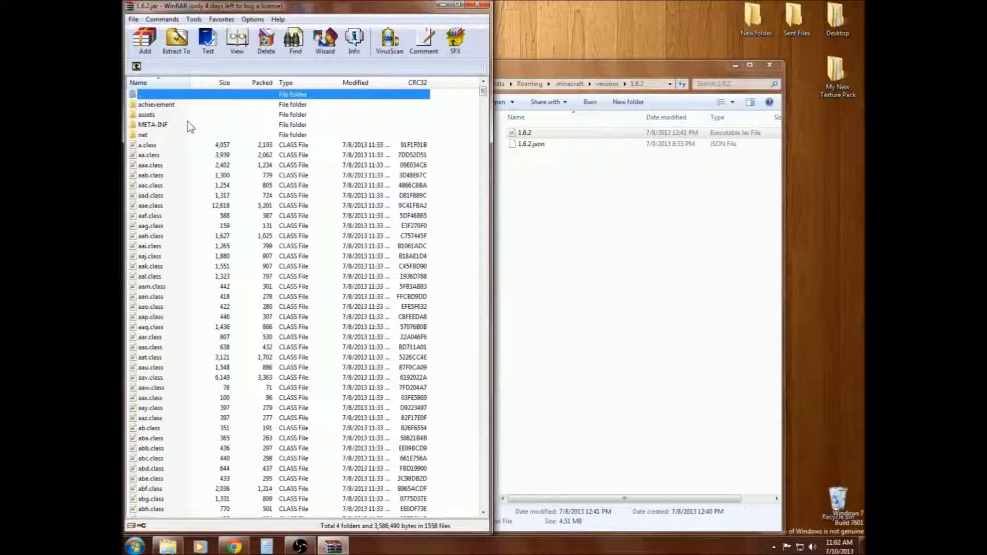
# Open the assets\minecraft\textures folder inside the 1.6.2 jar archive
pyautogui.doubleClick(146, 115)
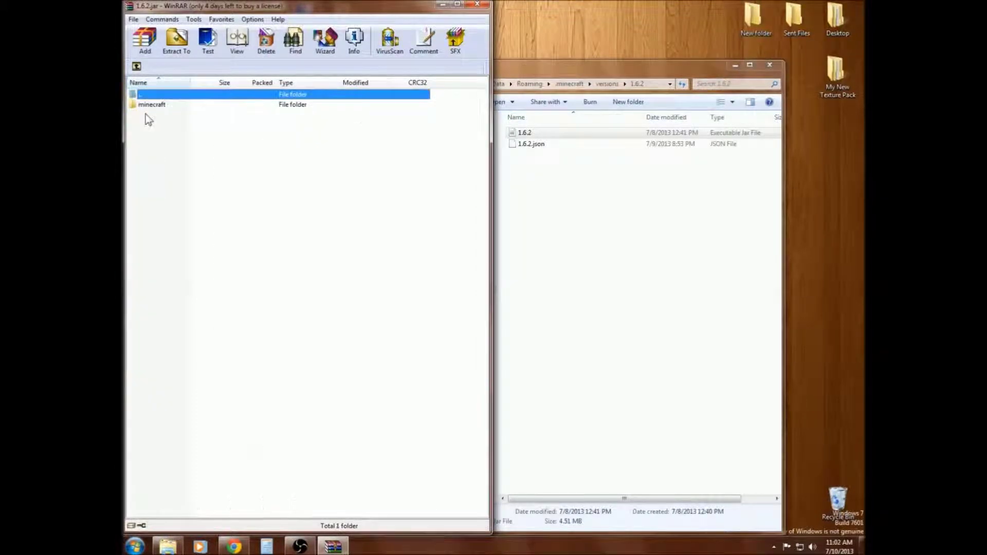
pyautogui.doubleClick(145, 106)
pyautogui.doubleClick(148, 135)
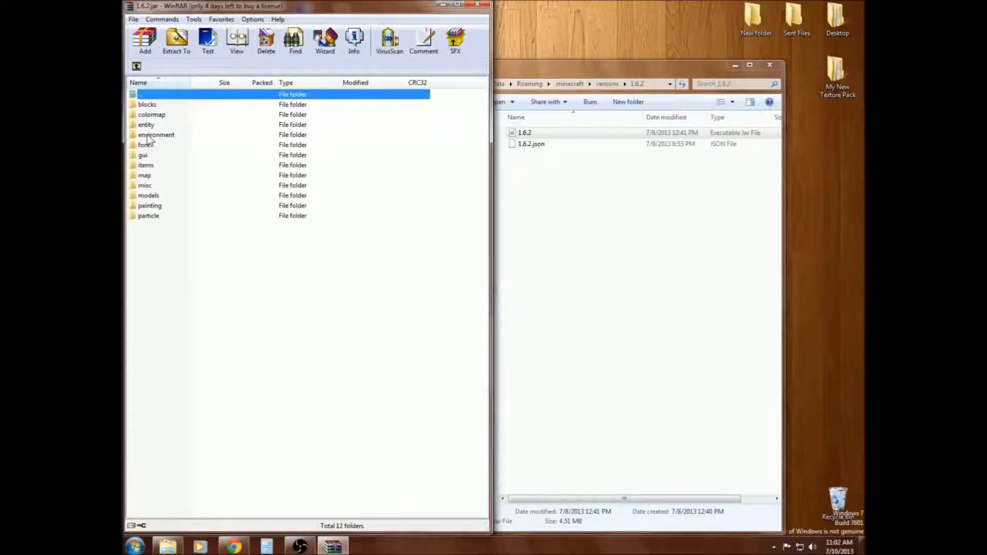
# Fit the WinRAR window to the right half of the screen and move the Textures folder and Paint.NET shortcut to the desktop's left side
pyautogui.moveTo(232, 7); pyautogui.dragTo(862, 28)
pyautogui.moveTo(347, 15)
pyautogui.mouseDown()
pyautogui.moveTo(163, 108)
pyautogui.moveTo(186, 76)
pyautogui.moveTo(146, 280)
pyautogui.mouseUp()
pyautogui.moveTo(305, 18)
pyautogui.mouseDown()
pyautogui.moveTo(234, 275)
pyautogui.moveTo(191, 285)
pyautogui.mouseUp()
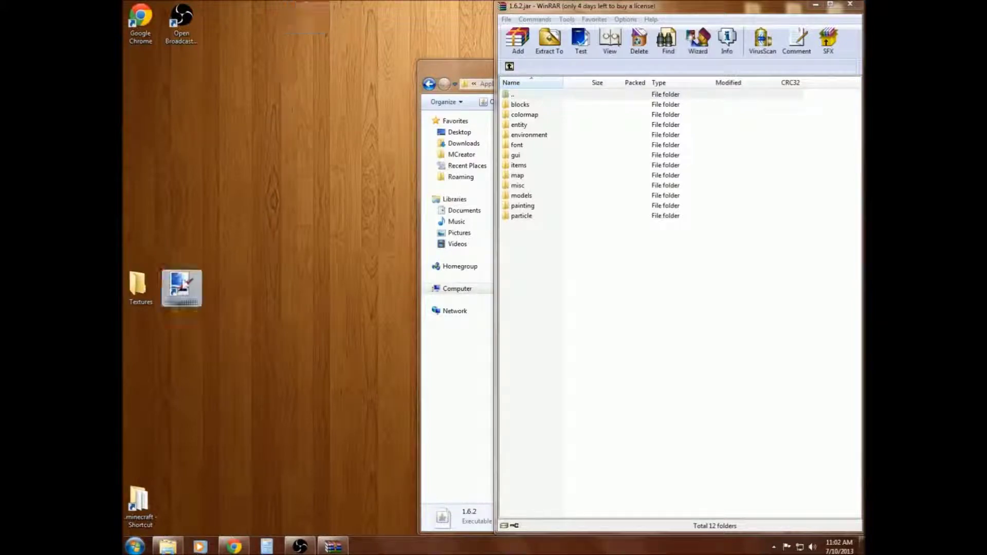
# Open the empty Textures folder from the desktop and fit its window to the left half of the screen beside WinRAR
pyautogui.doubleClick(143, 287)
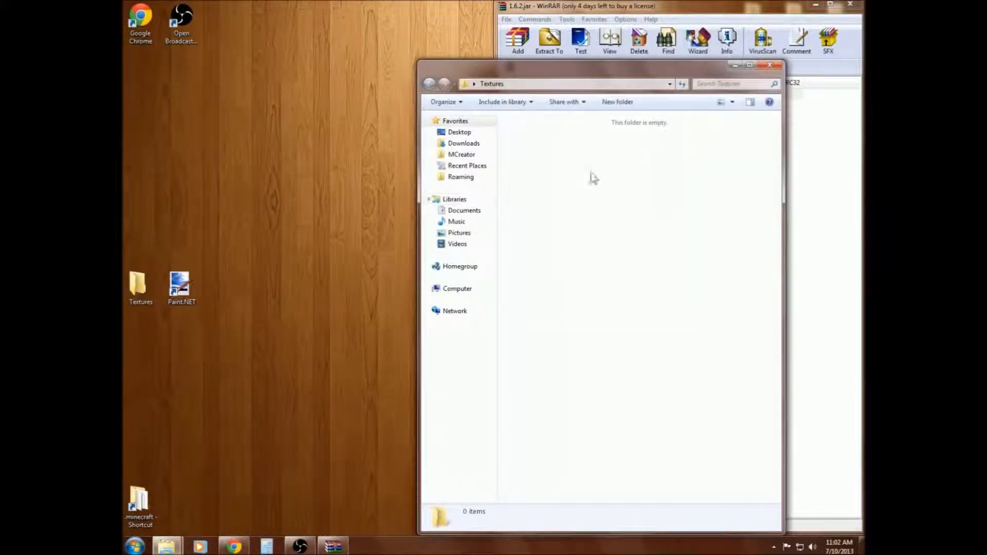
pyautogui.moveTo(609, 72); pyautogui.dragTo(125, 49)
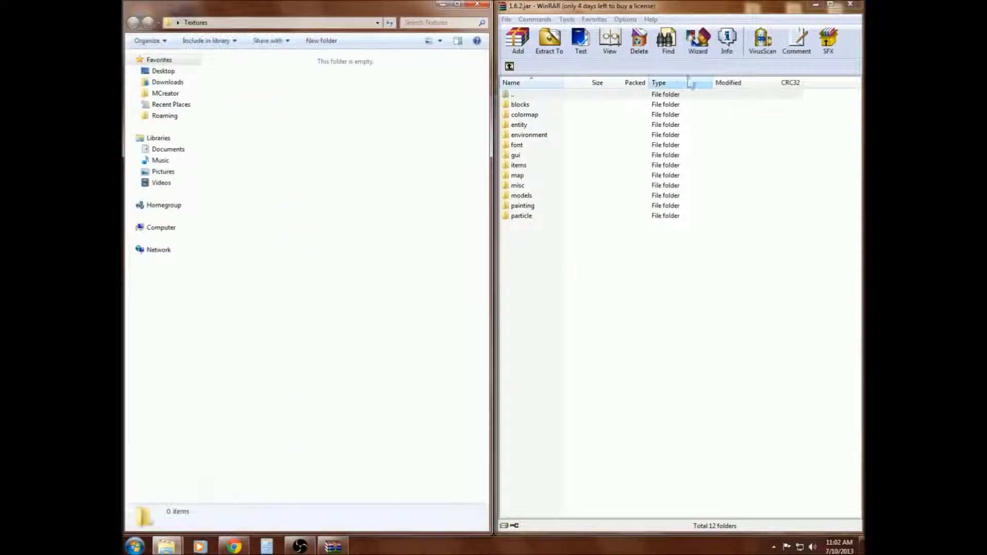
# Extract the blocks, entity and items folders, plus the armor folder inside models, from the jar into the Textures folder
pyautogui.moveTo(522, 105); pyautogui.dragTo(273, 118)
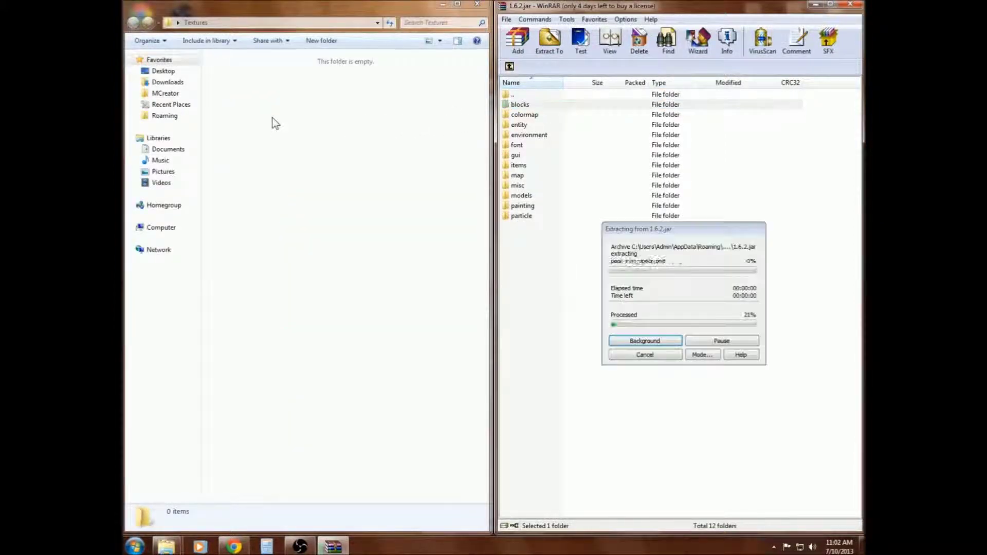
pyautogui.doubleClick(519, 126)
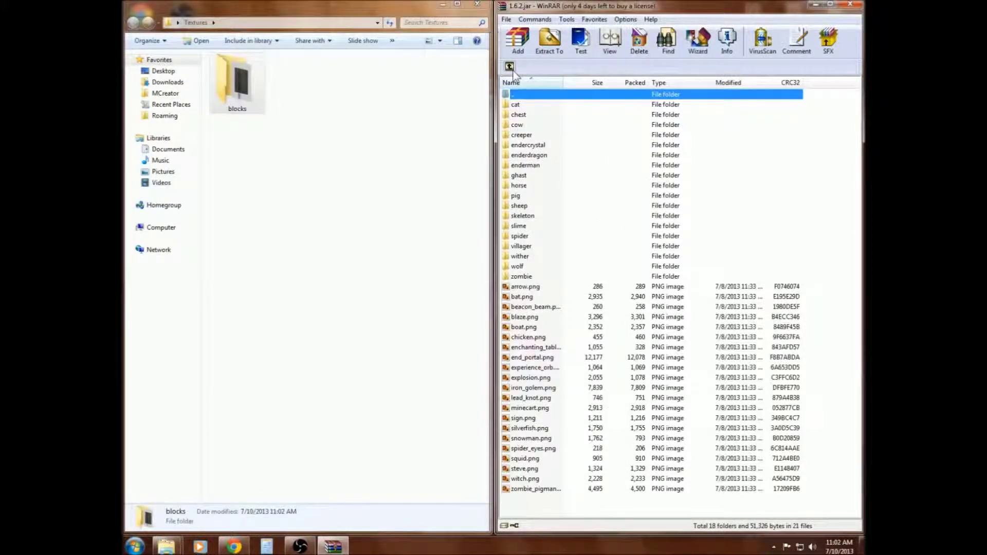
pyautogui.doubleClick(514, 95)
pyautogui.moveTo(519, 126); pyautogui.dragTo(301, 156)
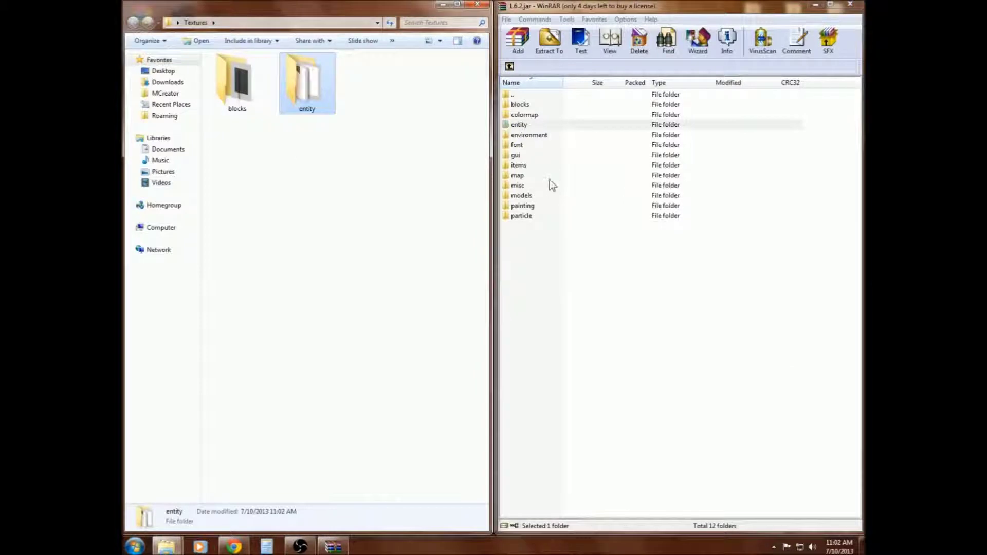
pyautogui.click(519, 166)
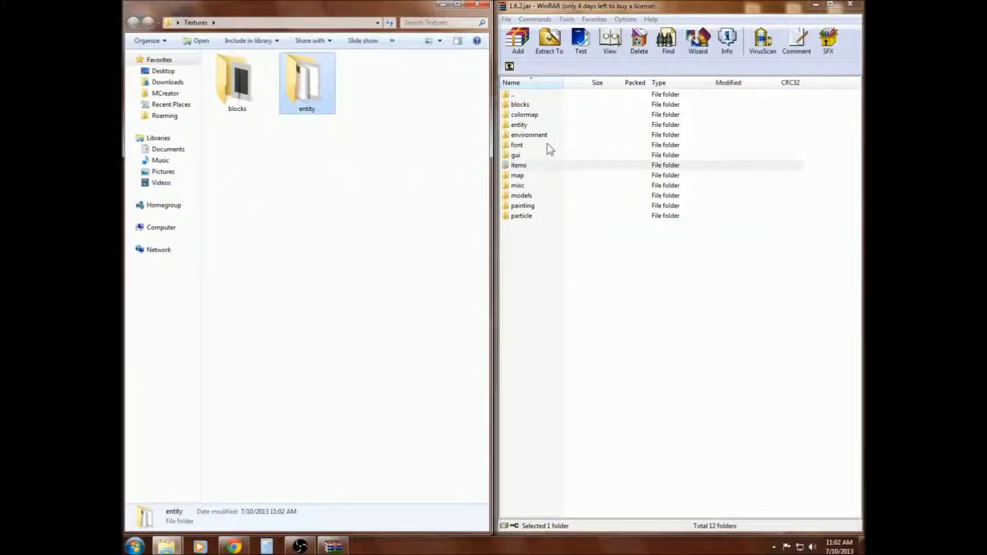
pyautogui.doubleClick(522, 197)
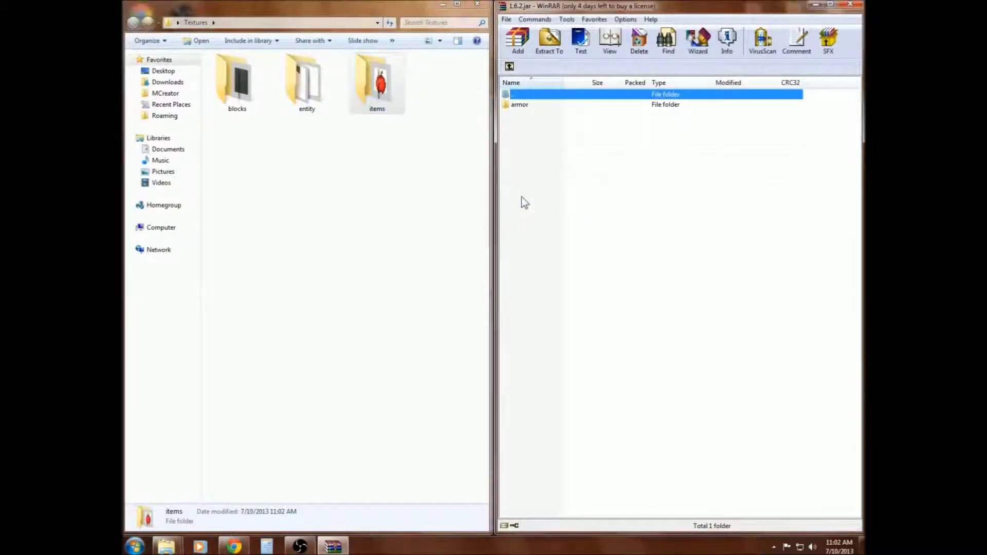
pyautogui.moveTo(520, 104); pyautogui.dragTo(353, 191)
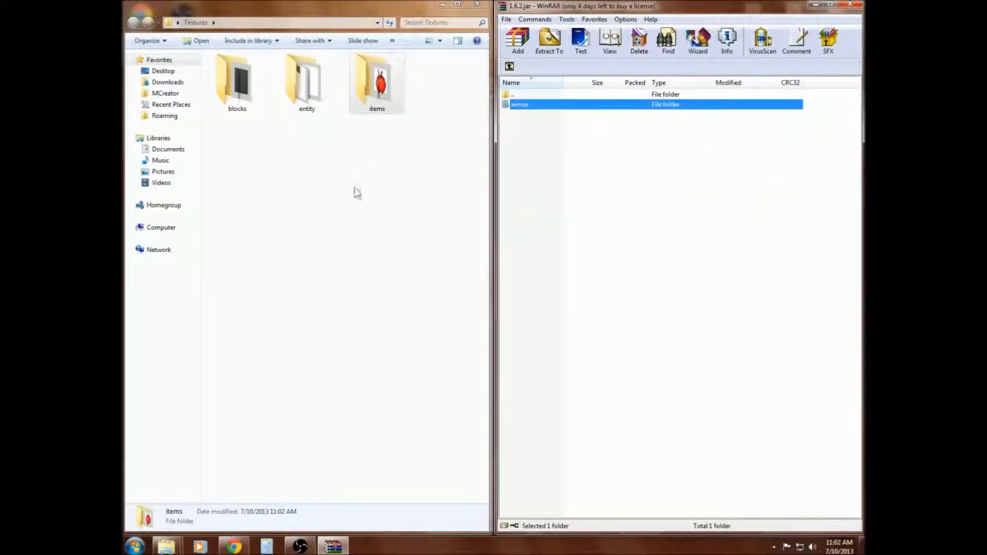
# Close the WinRAR, Textures and 1.6.2 folder windows
pyautogui.click(852, 7)
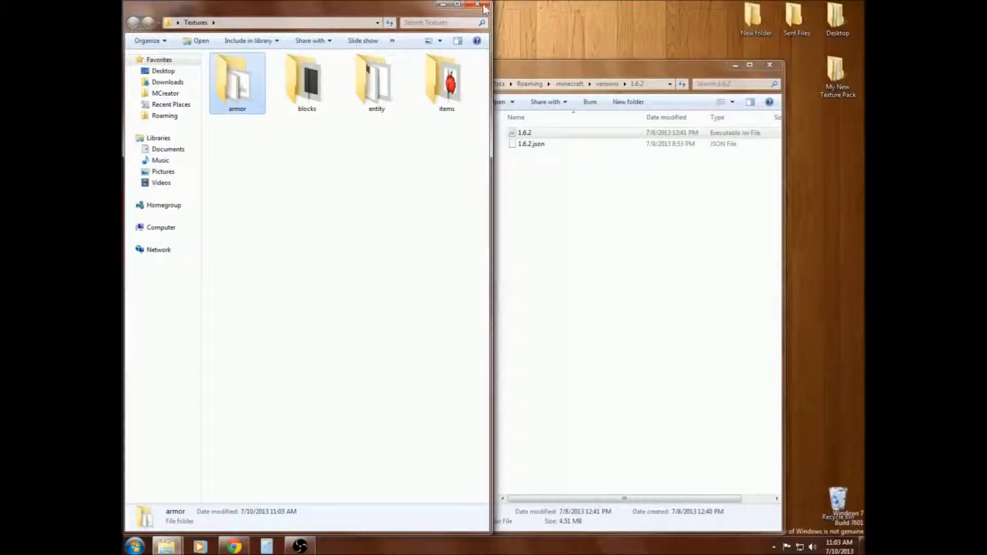
pyautogui.click(478, 4)
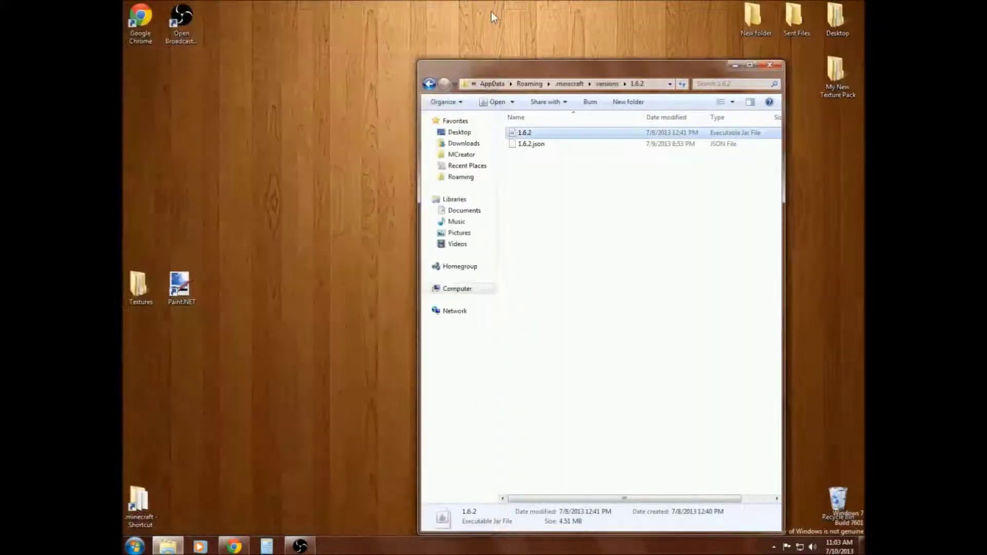
pyautogui.click(777, 66)
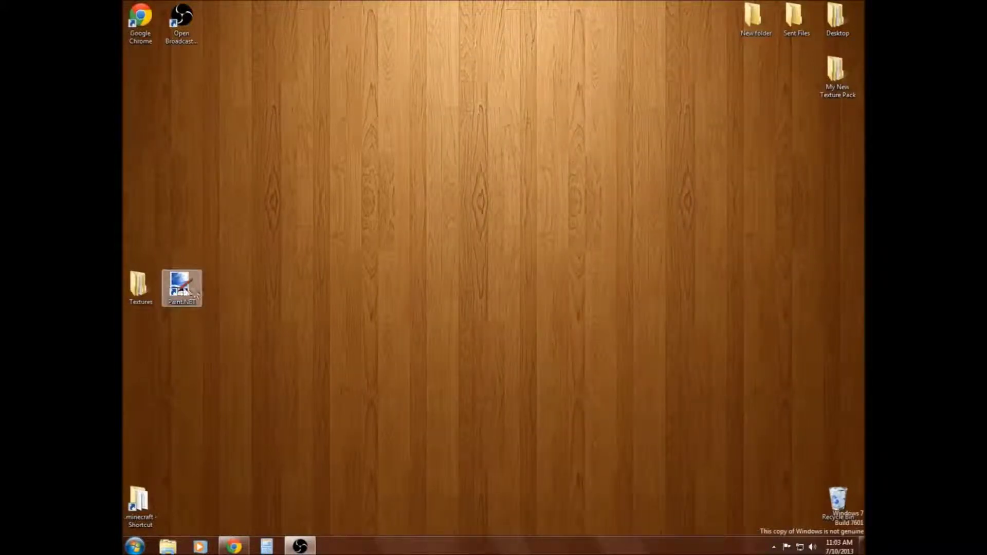
# Move the Textures folder and the Paint.NET shortcut side by side to the upper middle of the desktop
pyautogui.moveTo(145, 294); pyautogui.dragTo(394, 135)
pyautogui.moveTo(185, 291)
pyautogui.mouseDown()
pyautogui.moveTo(460, 169)
pyautogui.moveTo(436, 141)
pyautogui.mouseUp()
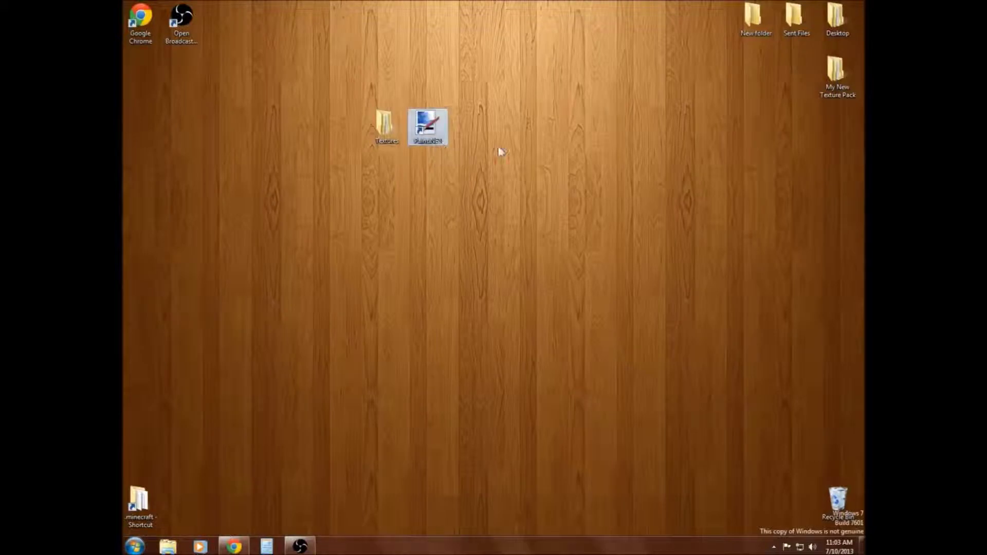
pyautogui.moveTo(622, 77); pyautogui.dragTo(302, 198)
pyautogui.click(456, 193)
pyautogui.moveTo(139, 501)
pyautogui.mouseDown()
pyautogui.moveTo(277, 148)
pyautogui.moveTo(304, 131)
pyautogui.mouseUp()
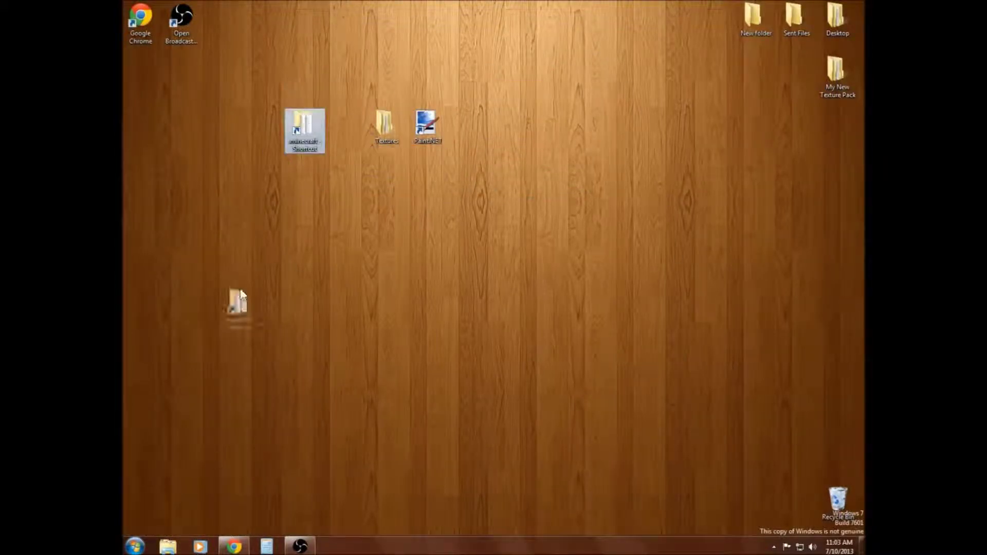
pyautogui.click(319, 374)
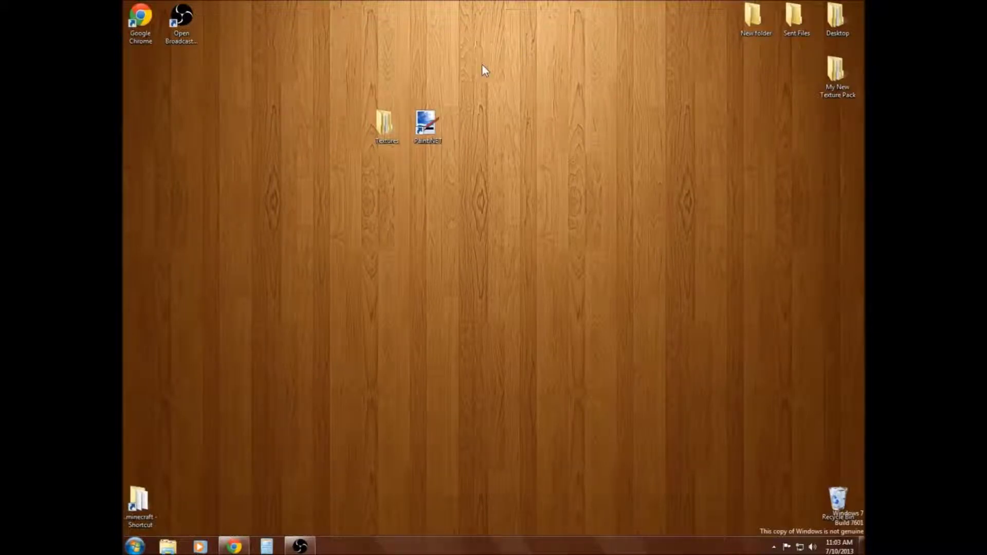
# Open Paint.NET from its desktop shortcut and reset the locations of its floating windows
pyautogui.moveTo(425, 121); pyautogui.dragTo(448, 123)
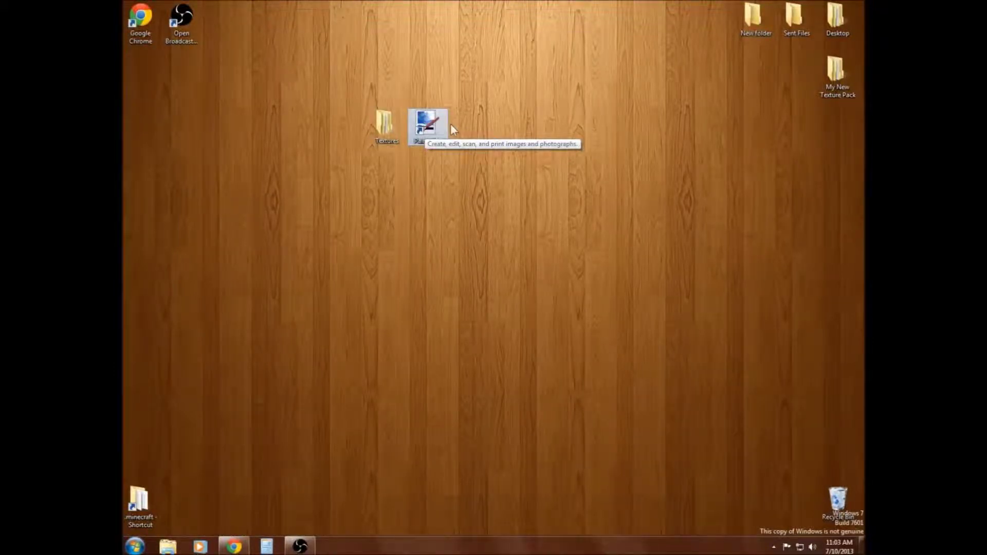
pyautogui.rightClick(434, 126)
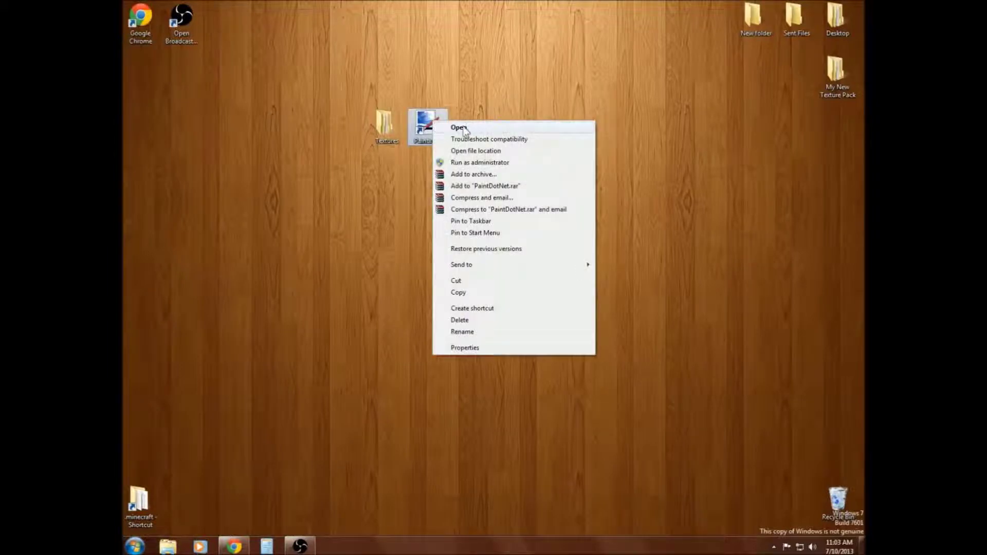
pyautogui.click(459, 128)
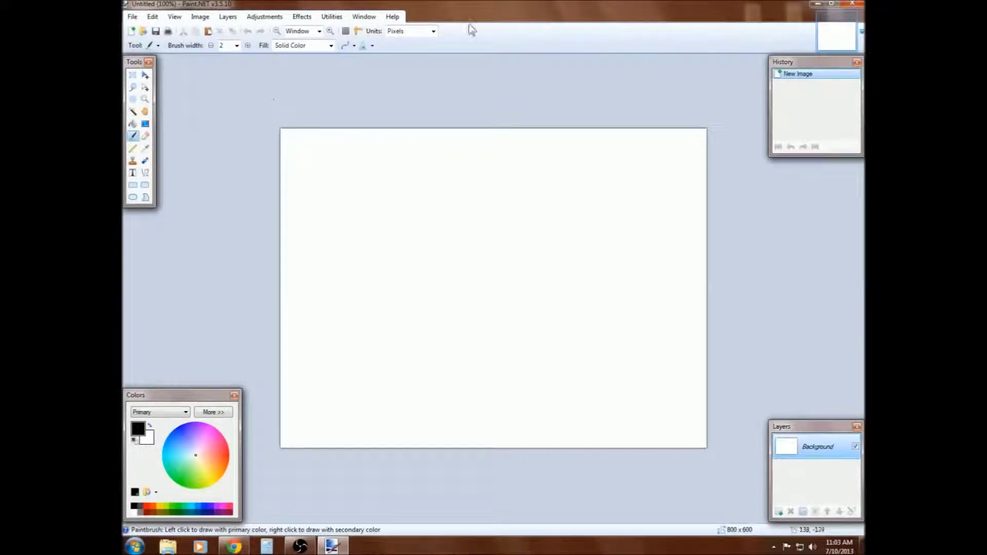
pyautogui.click(364, 17)
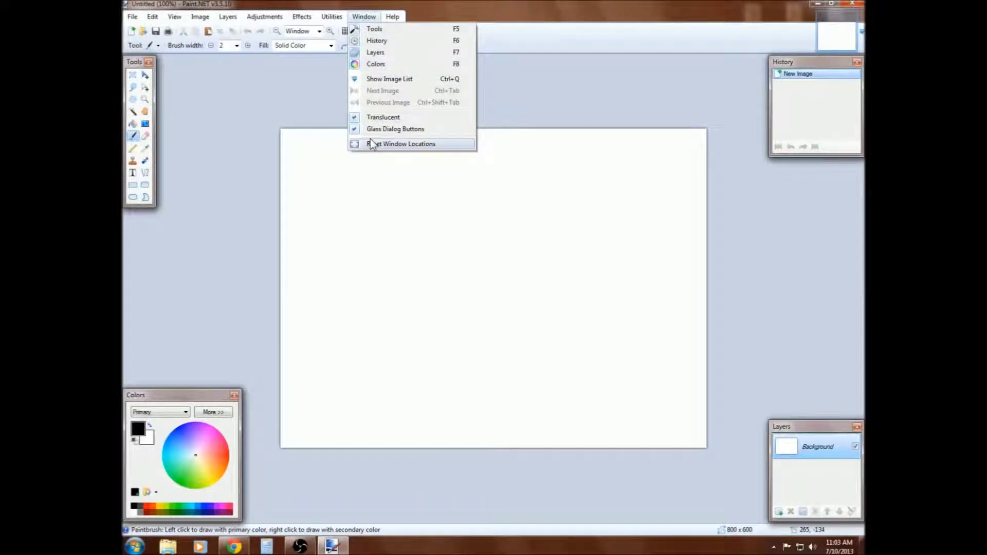
pyautogui.click(393, 144)
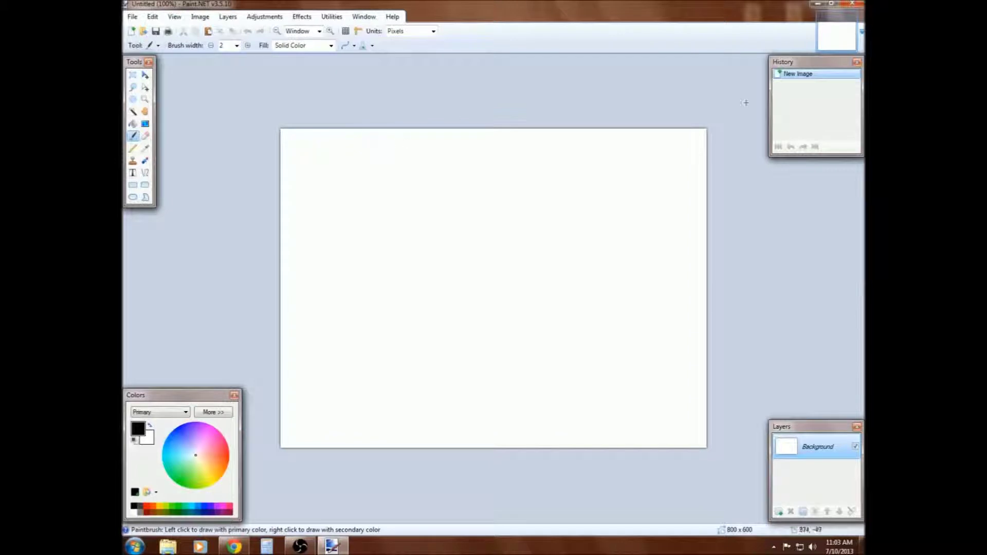
# Scatter the History, Tools, Colors and Layers windows around the canvas, and restore them with Reset Window Locations
pyautogui.click(365, 16)
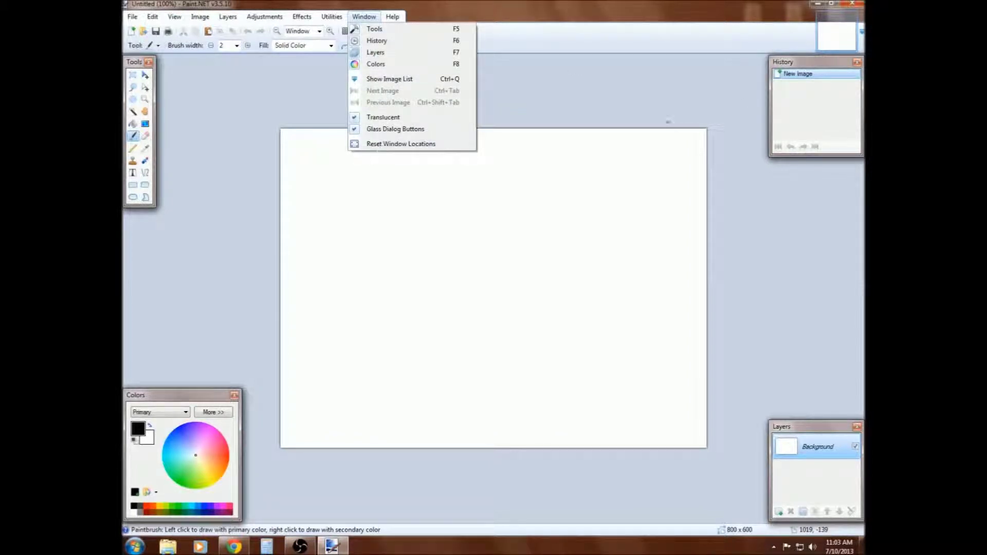
pyautogui.click(819, 54)
pyautogui.moveTo(843, 59); pyautogui.dragTo(329, 59)
pyautogui.moveTo(146, 66); pyautogui.dragTo(455, 231)
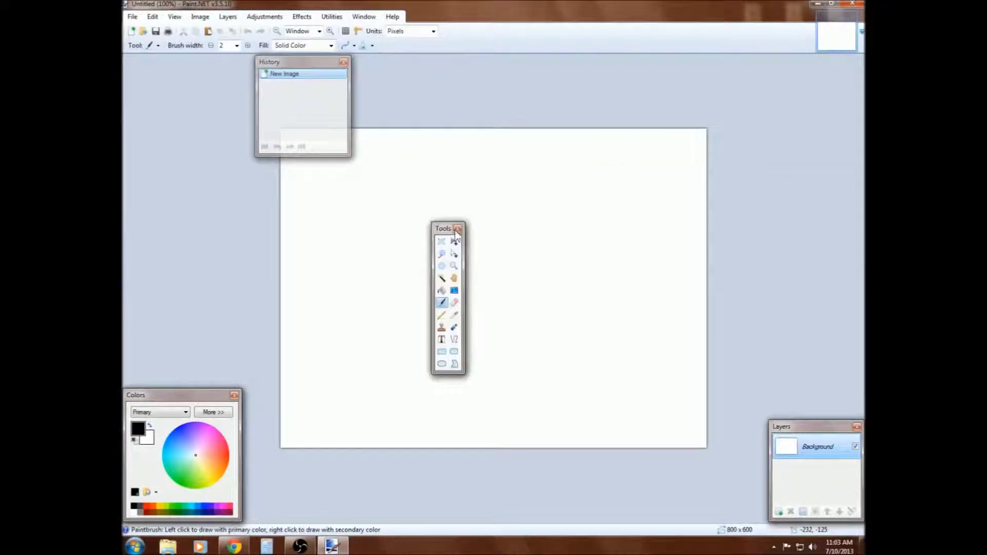
pyautogui.moveTo(185, 395); pyautogui.dragTo(375, 284)
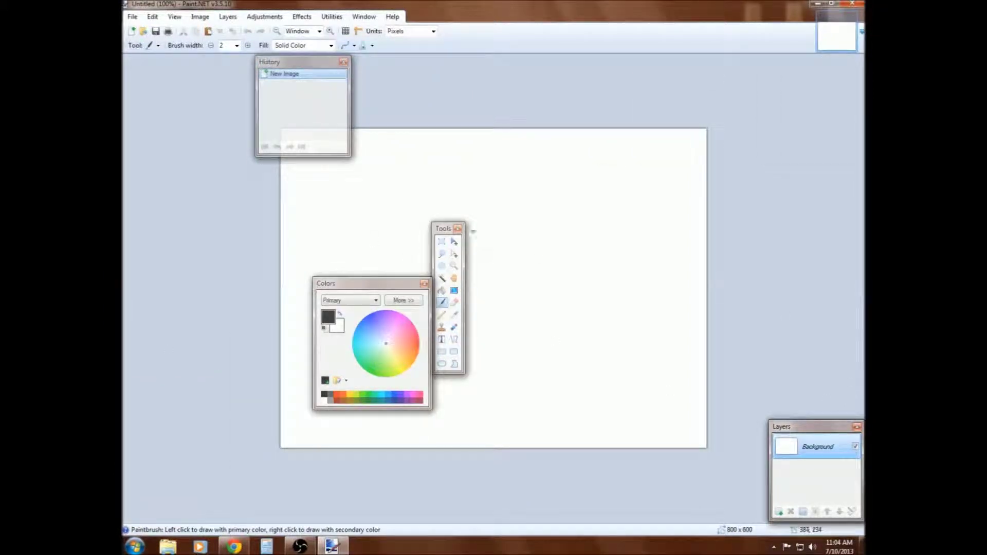
pyautogui.moveTo(837, 436); pyautogui.dragTo(577, 123)
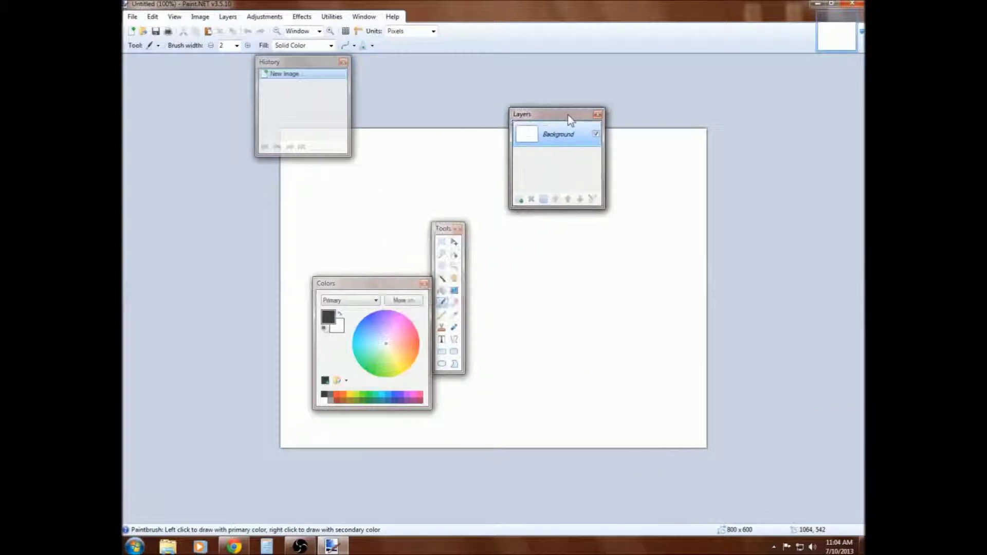
pyautogui.click(363, 17)
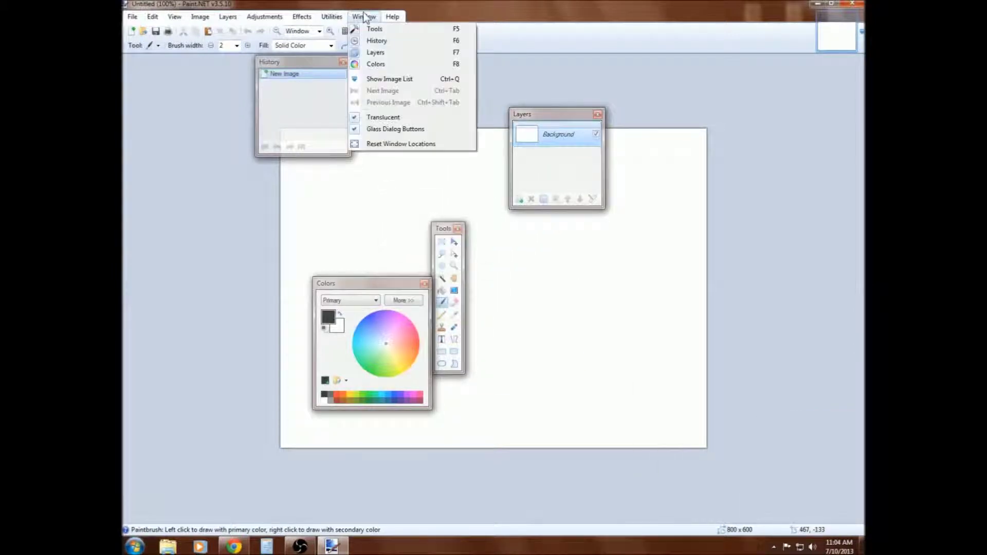
pyautogui.click(380, 145)
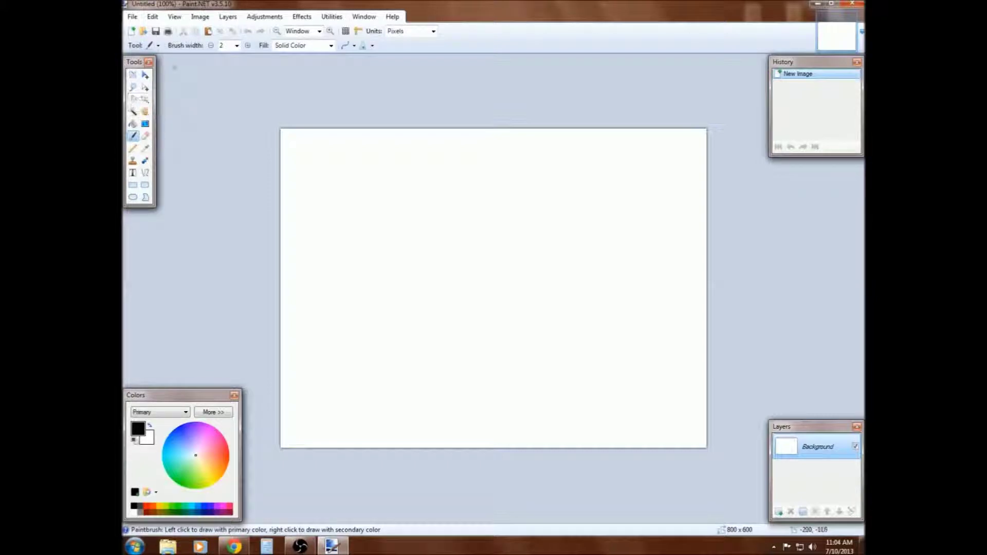
# Paste the clipboard content into the blank image and undo the paste
pyautogui.hotkey('ctrl', 'v')
pyautogui.hotkey('ctrl', 'z')
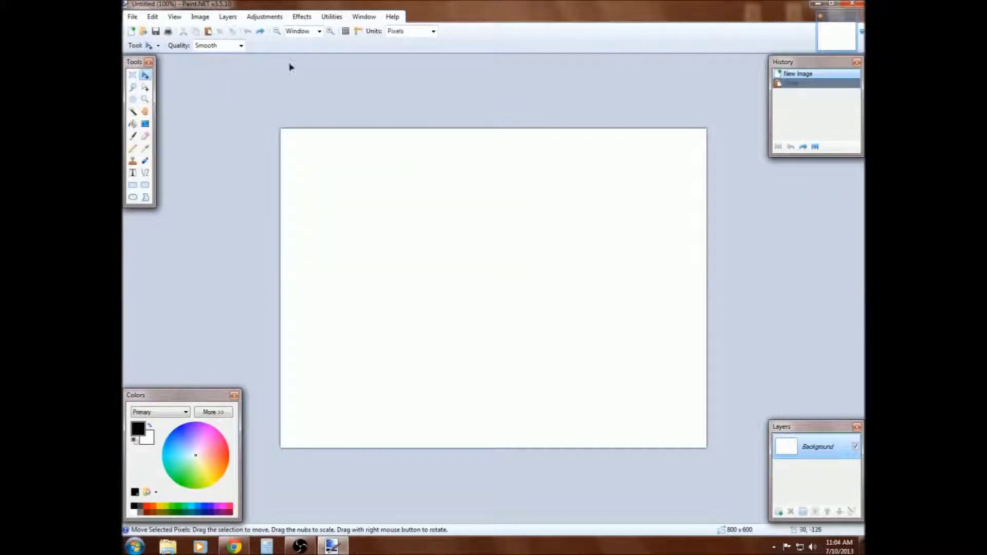
# Switch to Chrome and search Google Images for "landscape" in a new tab
pyautogui.click(234, 546)
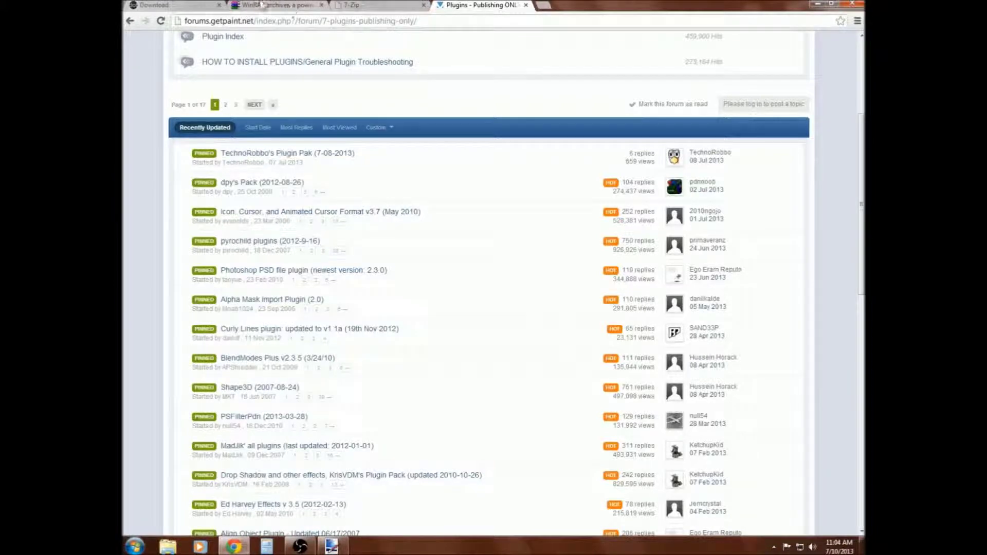
pyautogui.click(543, 6)
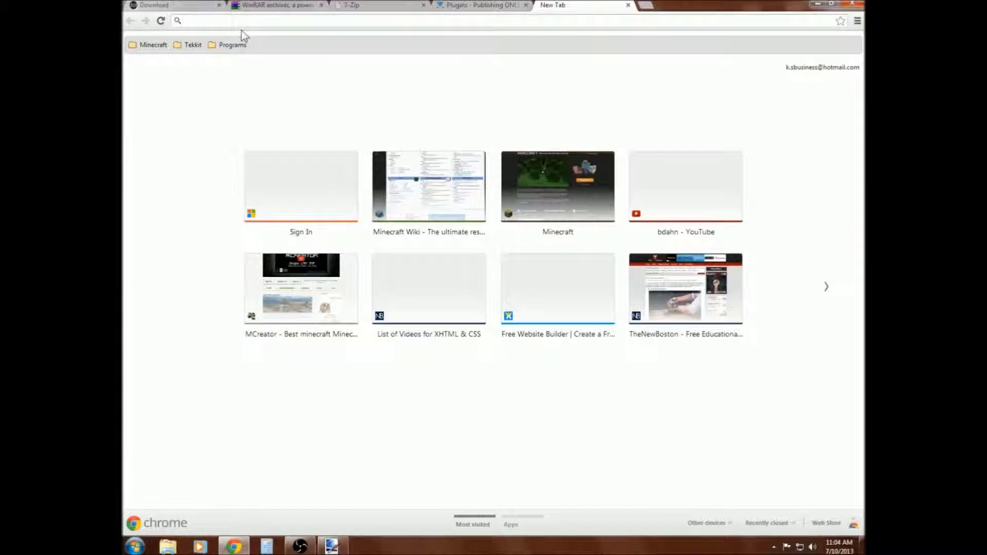
pyautogui.write('landsal')
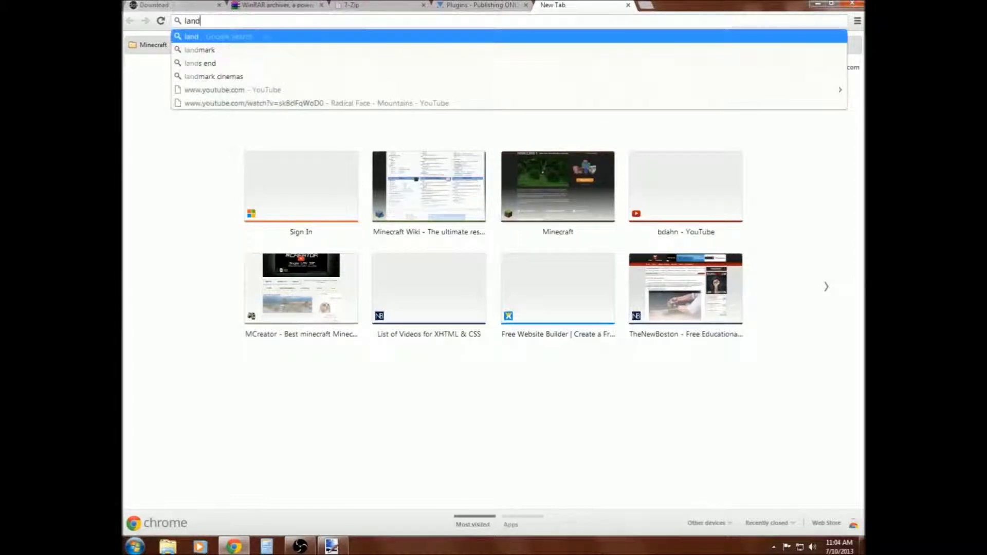
pyautogui.press('BackSpace')
pyautogui.write('kape')
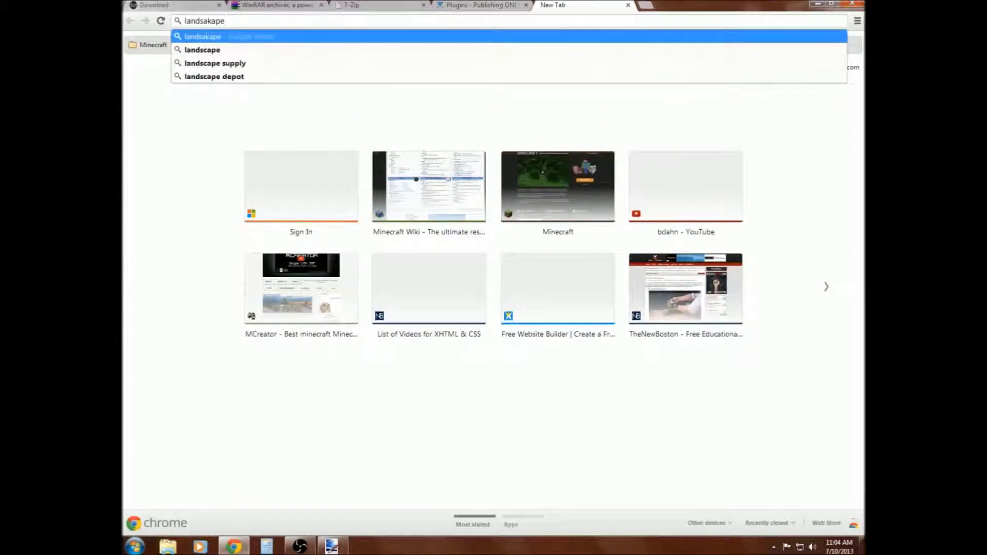
pyautogui.press('Down')
pyautogui.press('Return')
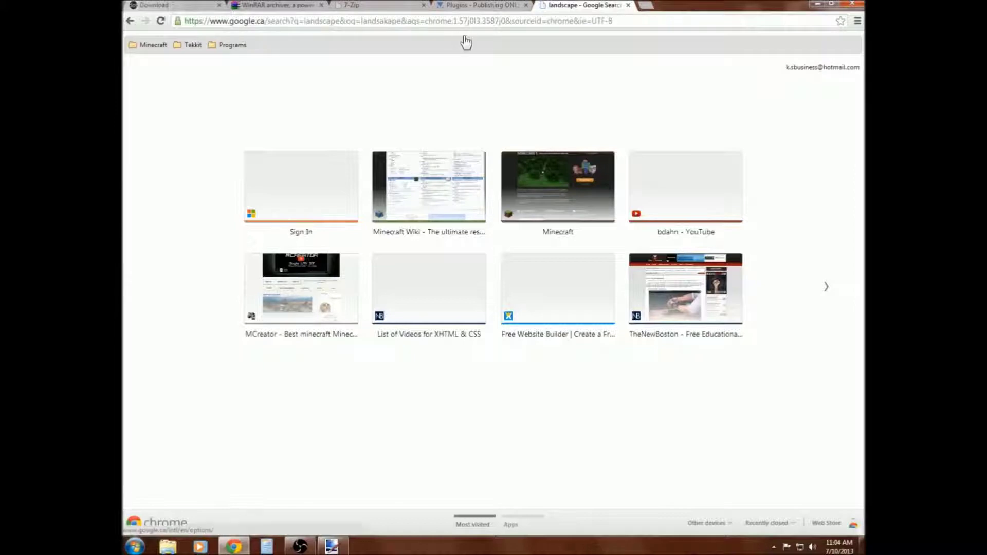
pyautogui.click(236, 96)
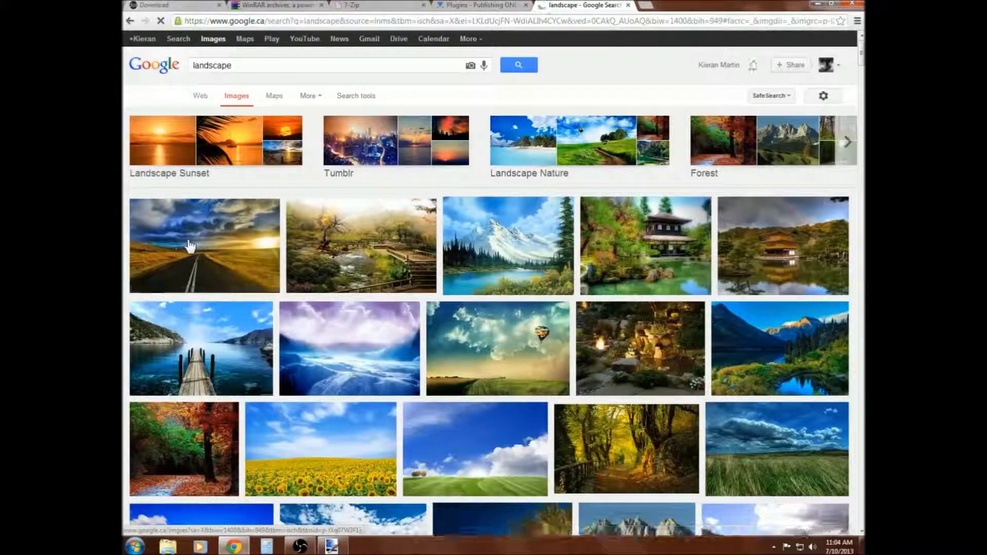
# Preview the misty garden with the wooden walkway from the image results and open its HD Landscape Backgrounds source page
pyautogui.click(148, 232)
pyautogui.click(350, 135)
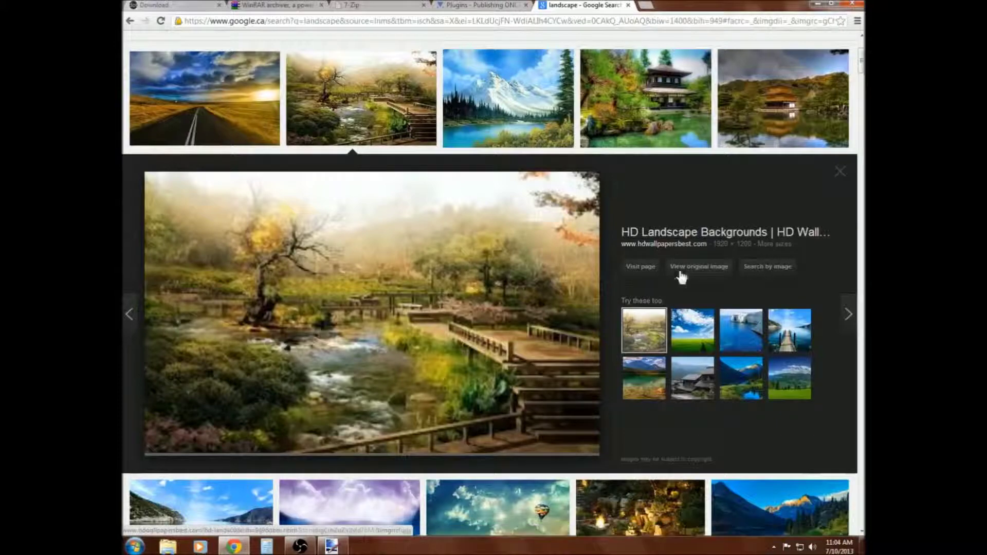
pyautogui.click(514, 269)
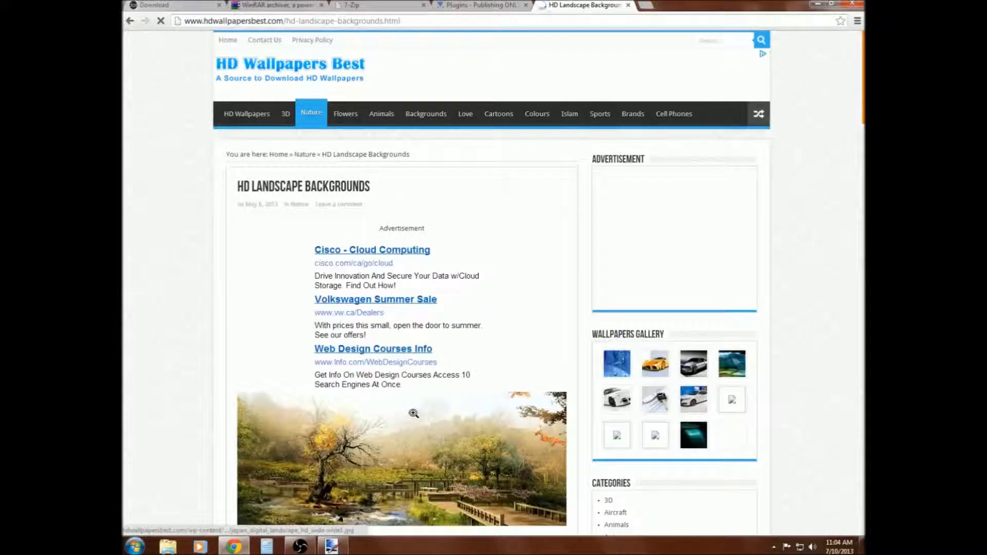
# Copy the "japan digital hd landscape background" image from the wallpaper page to the clipboard
pyautogui.scroll(-1, 412, 403)
pyautogui.scroll(-7, 401, 308)
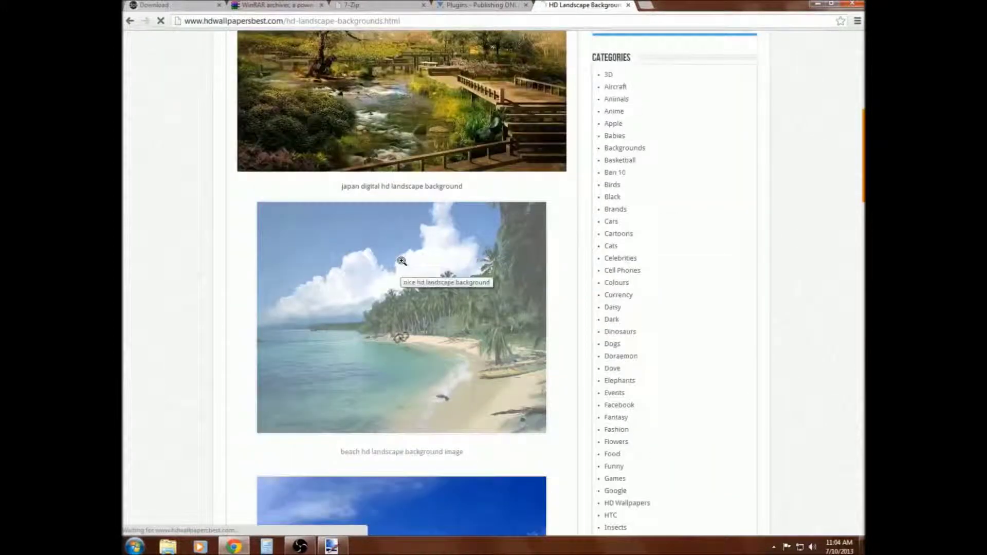
pyautogui.scroll(1, 390, 242)
pyautogui.rightClick(407, 346)
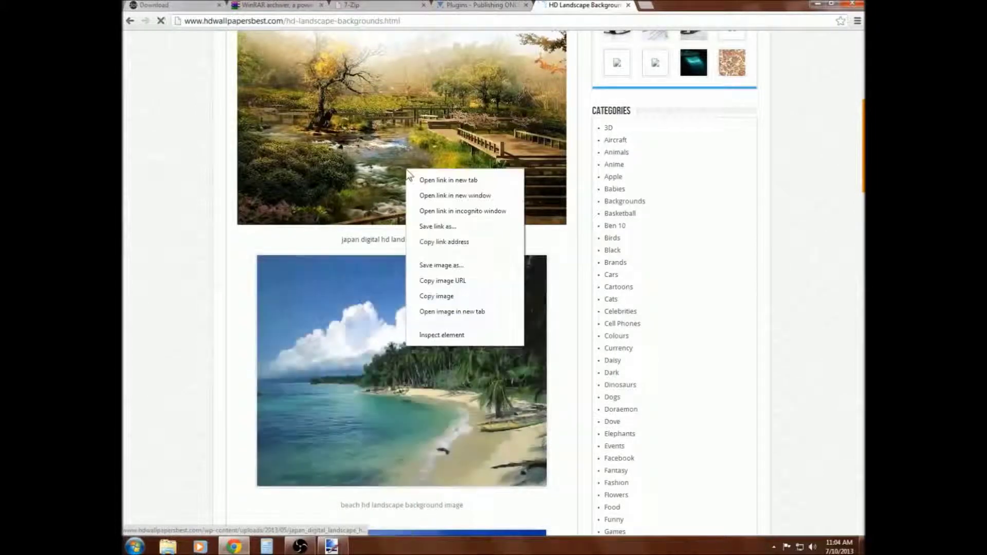
pyautogui.click(446, 297)
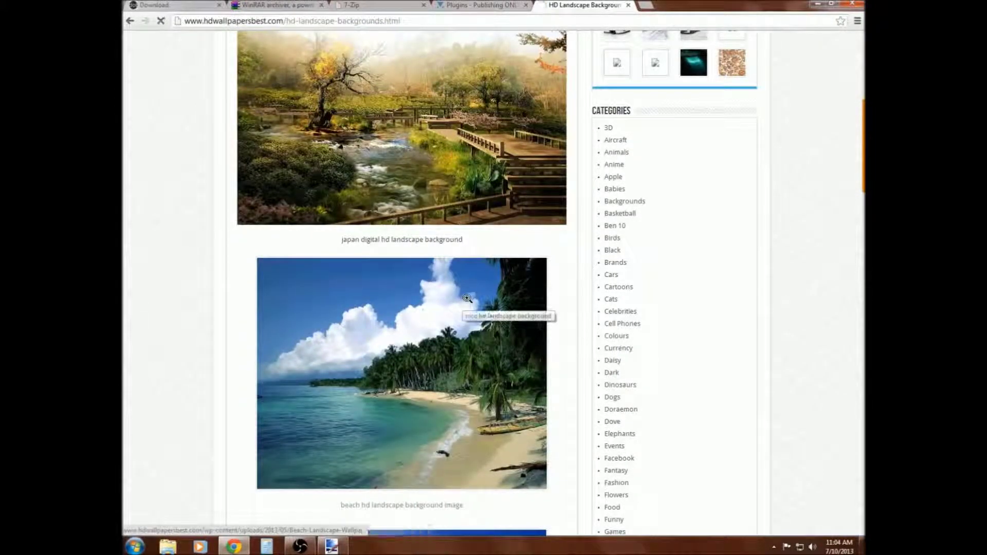
# Switch to Paint.NET, paste the copied landscape with the canvas expanded, and zoom the image out to 50%
pyautogui.click(821, 4)
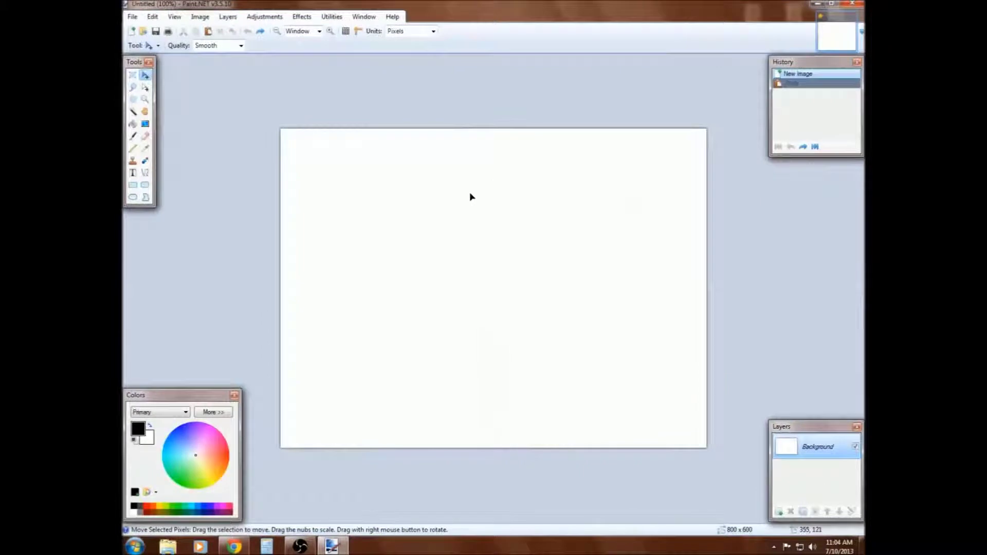
pyautogui.click(442, 270)
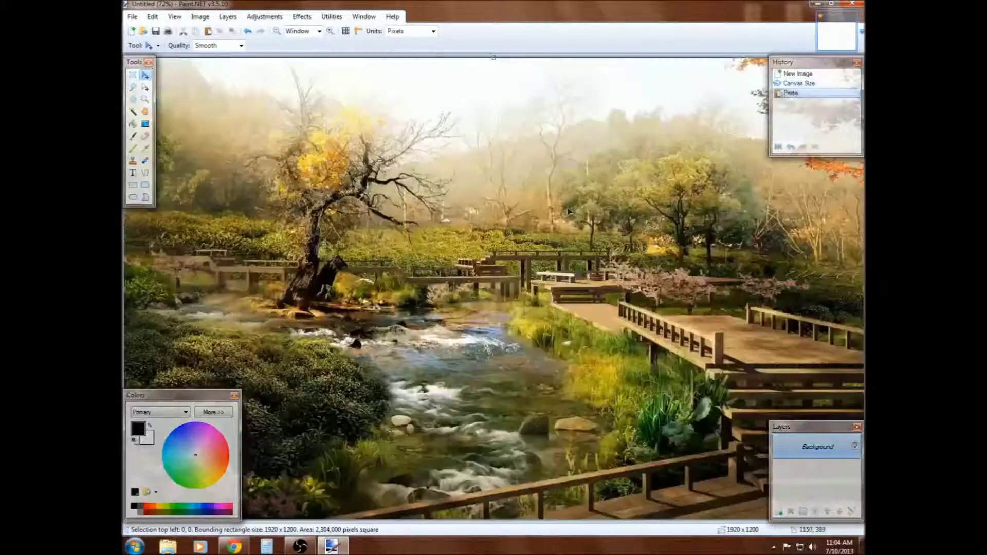
pyautogui.click(145, 100)
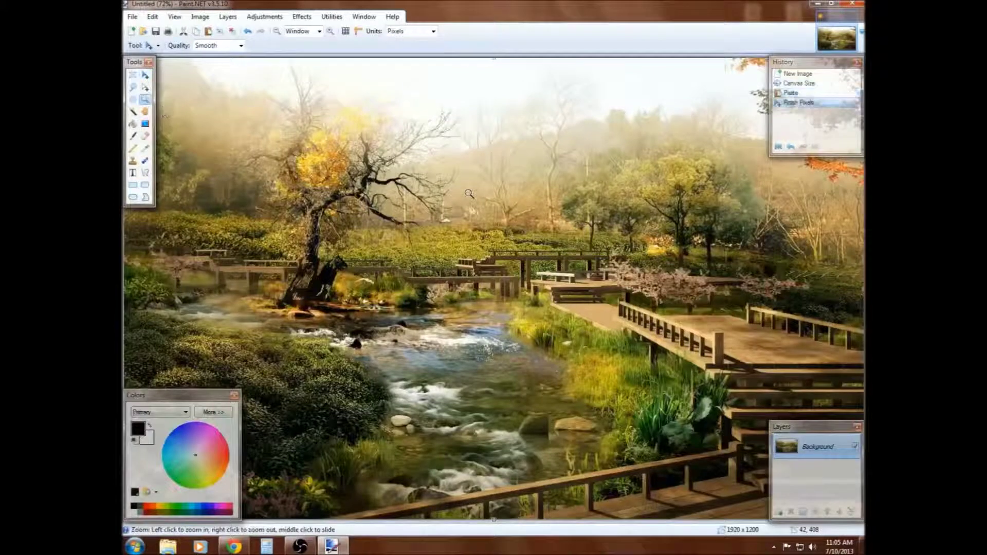
pyautogui.rightClick(467, 194)
pyautogui.rightClick(663, 161)
pyautogui.moveTo(623, 208); pyautogui.dragTo(365, 368)
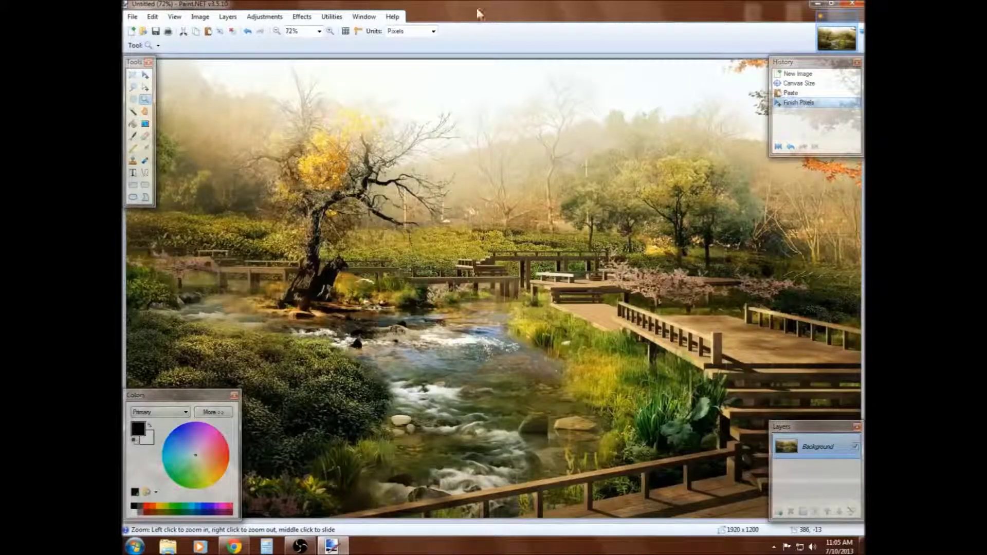
pyautogui.rightClick(537, 98)
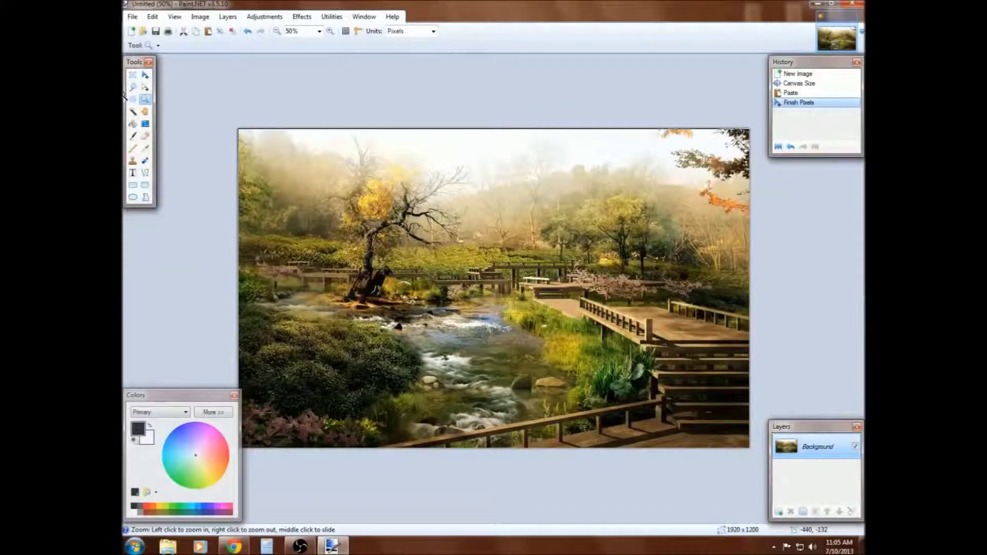
# Try Rectangle Select on the landscape, then lasso an area of about 896 × 558 px around the middle trees and deselect it
pyautogui.click(133, 75)
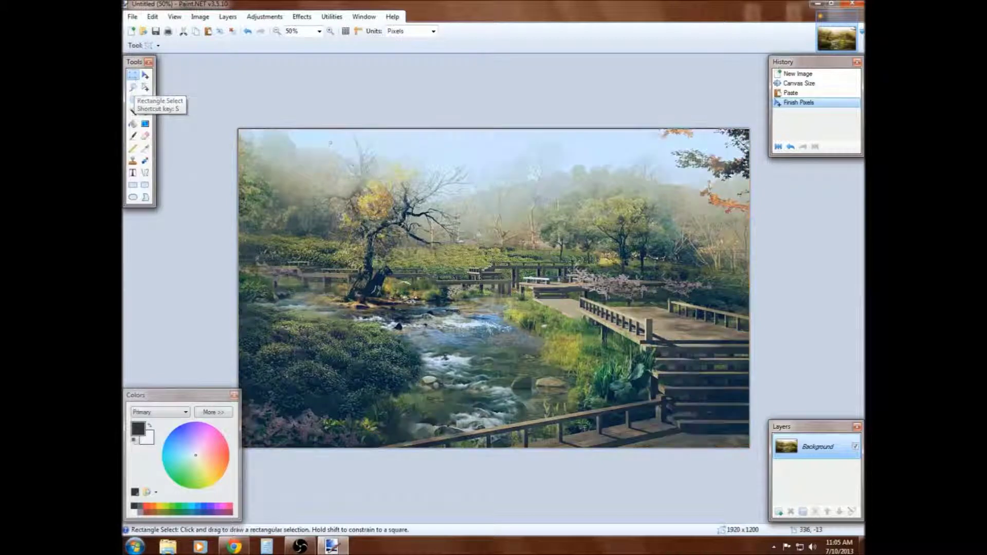
pyautogui.click(232, 107)
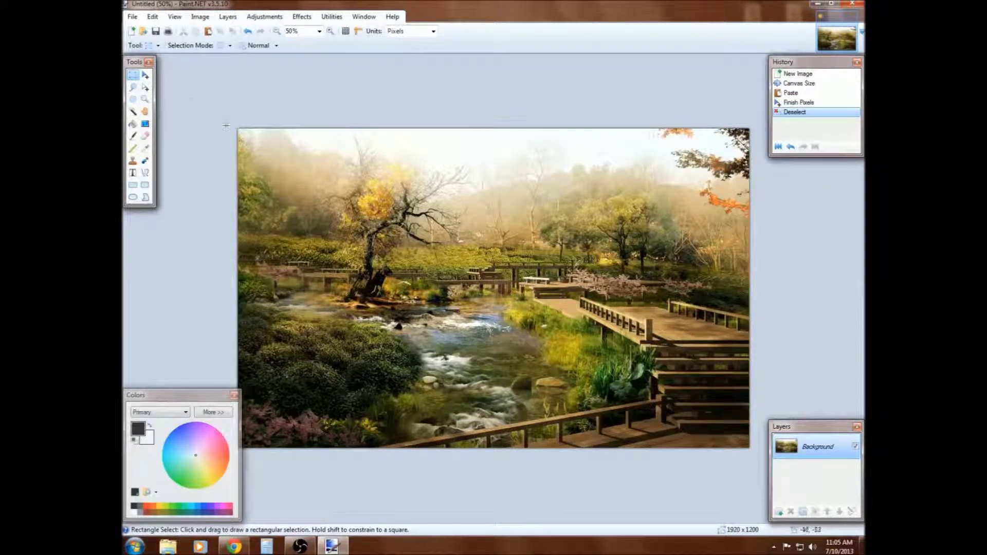
pyautogui.click(133, 88)
pyautogui.moveTo(496, 181)
pyautogui.mouseDown()
pyautogui.moveTo(416, 212)
pyautogui.moveTo(504, 294)
pyautogui.moveTo(571, 311)
pyautogui.moveTo(641, 232)
pyautogui.moveTo(615, 178)
pyautogui.mouseUp()
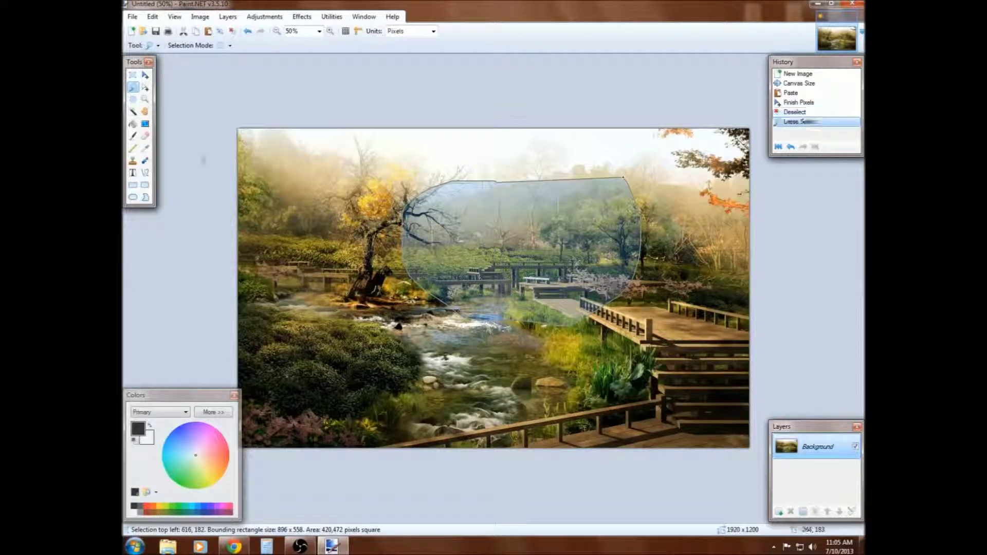
pyautogui.hotkey('ctrl', 'd')
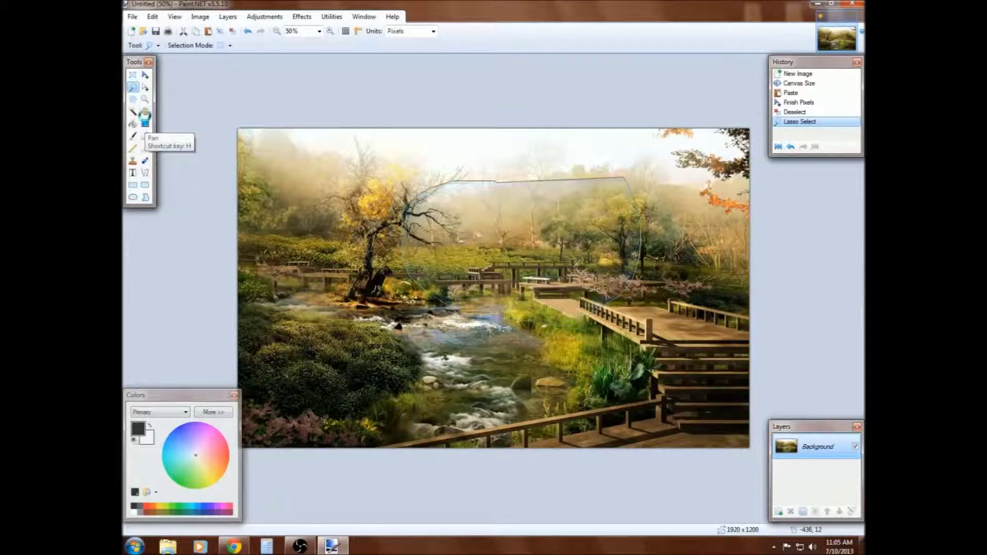
# Try to select an area of similar color on the wooden walkway with the Magic Wand
pyautogui.click(133, 112)
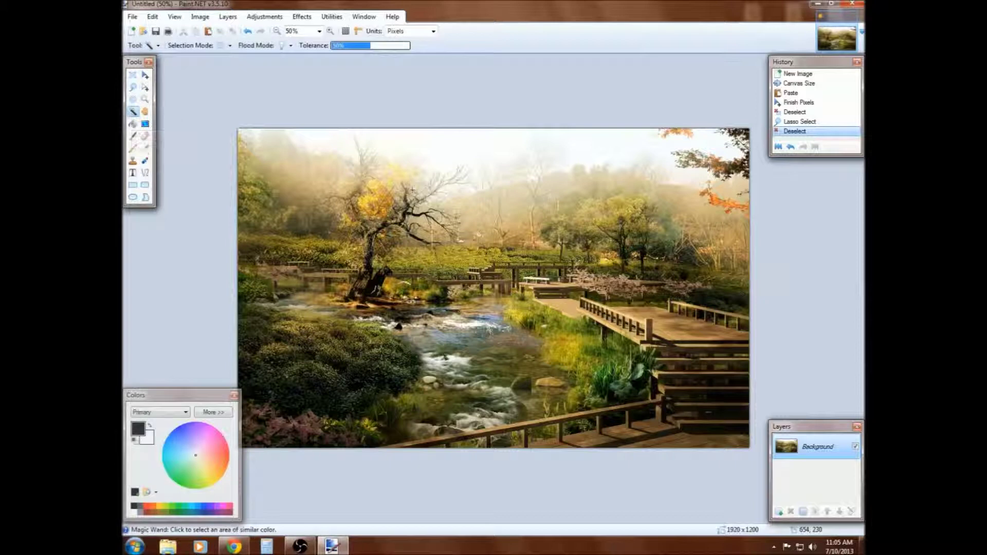
pyautogui.click(670, 319)
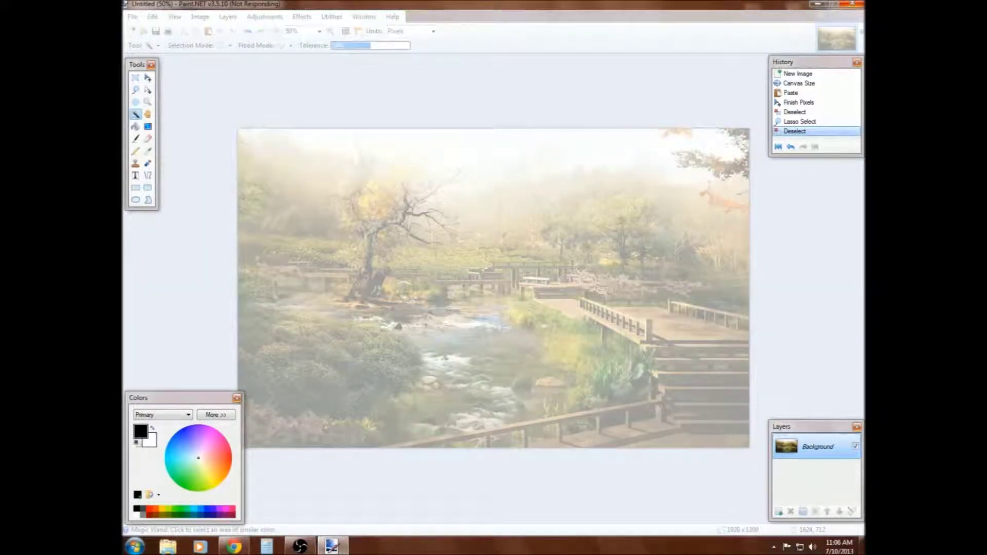
# Force the unresponsive Paint.NET to close and cancel the Windows check for a solution
pyautogui.click(853, 4)
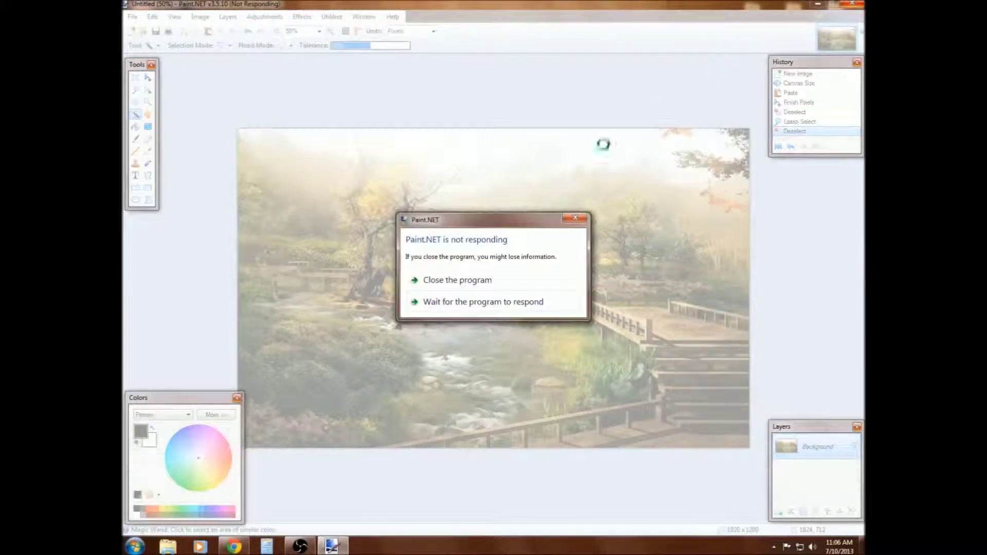
pyautogui.click(463, 279)
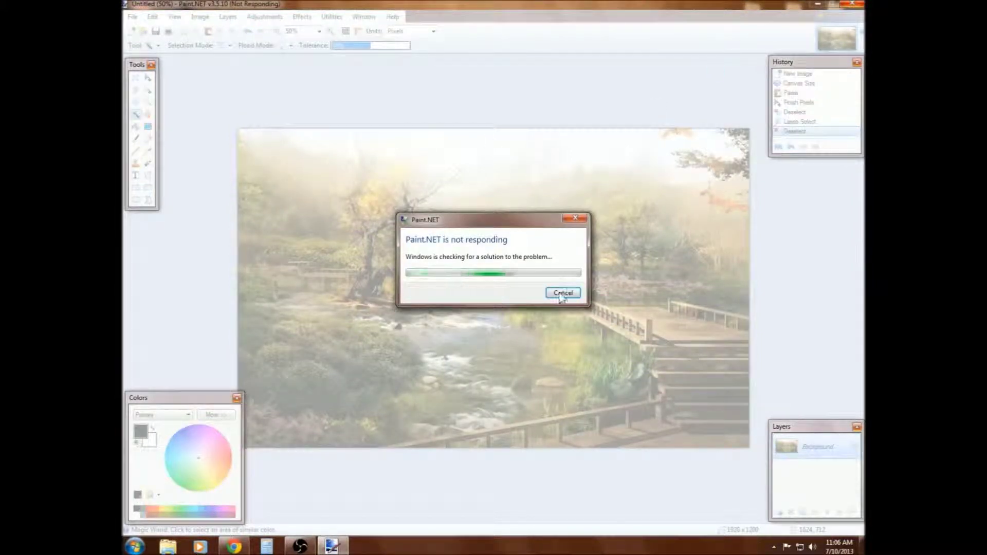
pyautogui.click(818, 4)
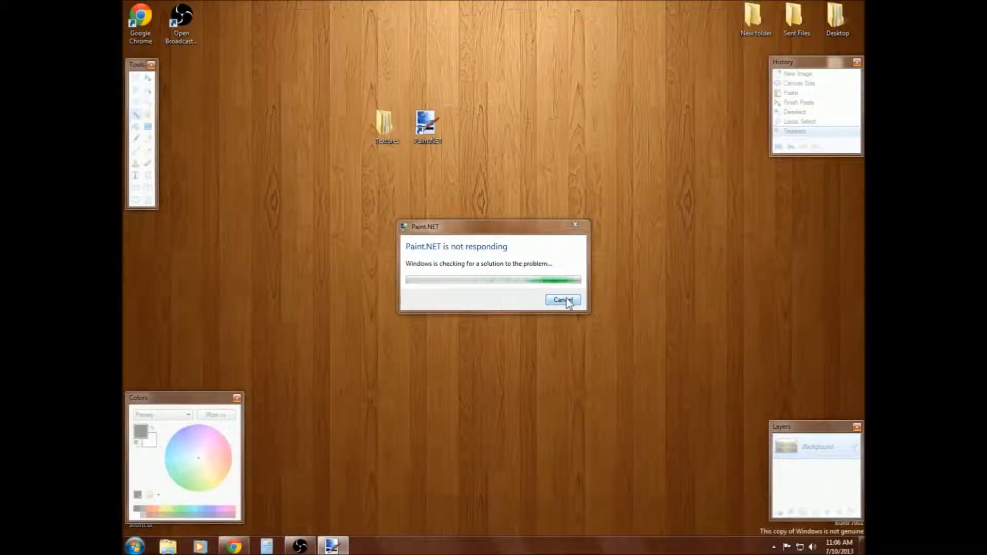
pyautogui.moveTo(437, 224); pyautogui.dragTo(487, 128)
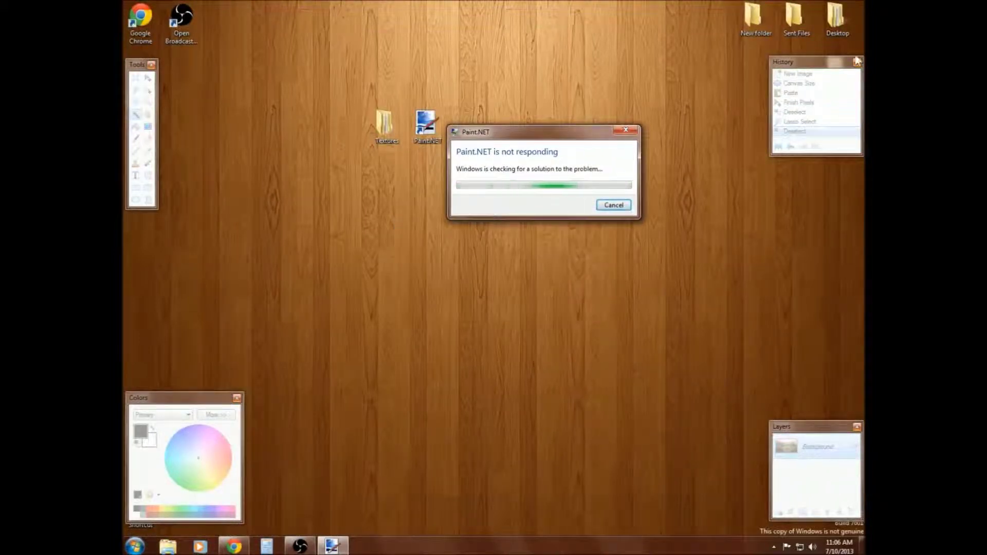
pyautogui.click(332, 546)
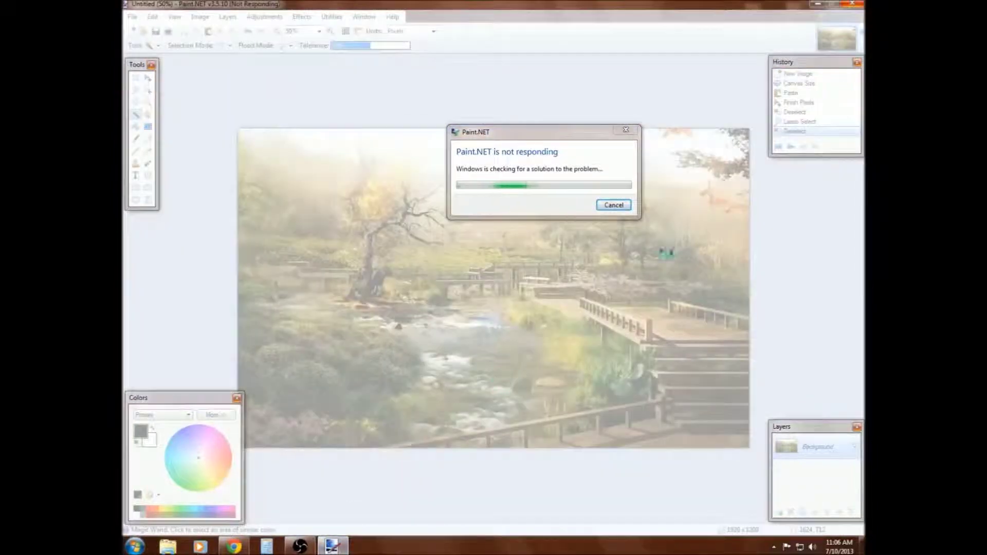
pyautogui.click(615, 206)
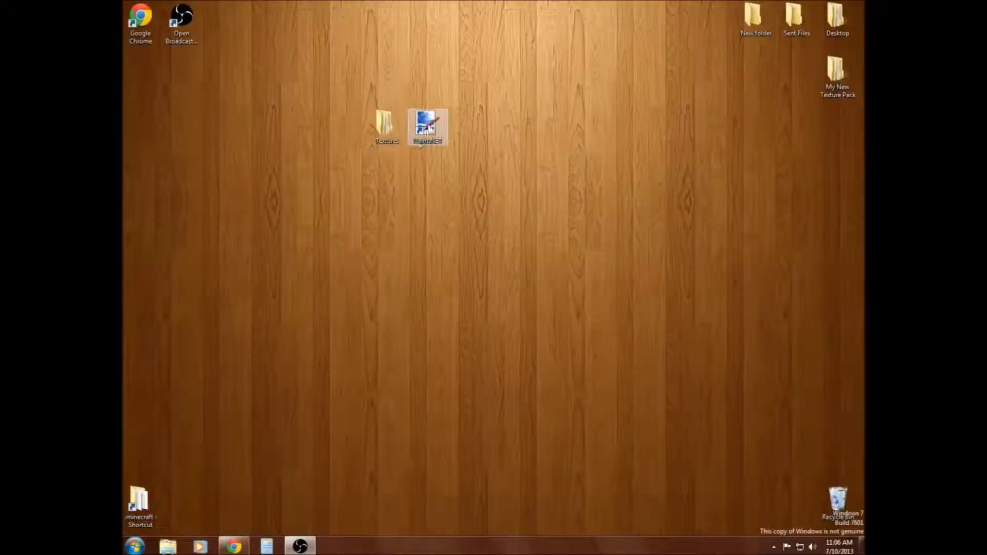
# Reopen Paint.NET from its desktop shortcut and paste the copied landscape with the canvas expanded to fit
pyautogui.click(429, 127)
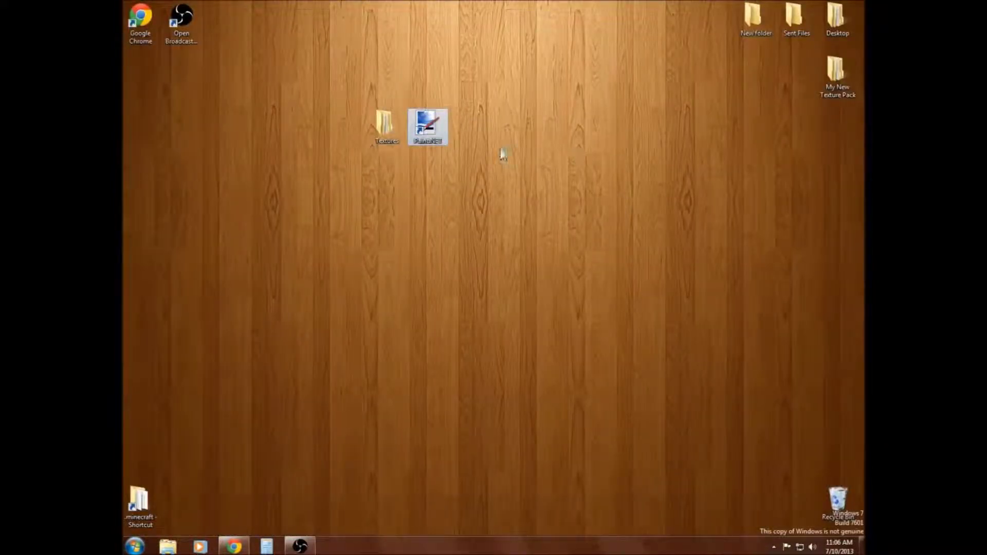
pyautogui.hotkey('ctrl', 'v')
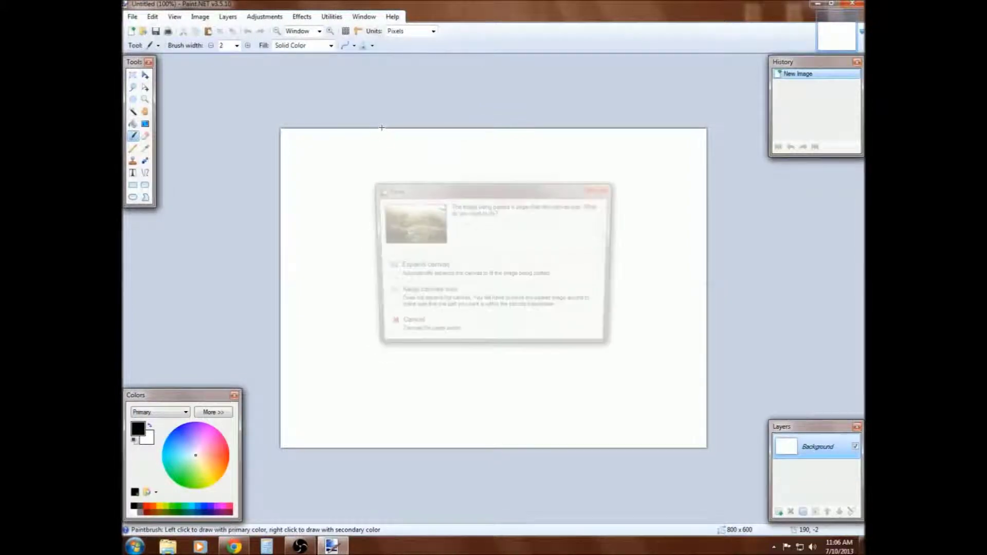
pyautogui.press('Return')
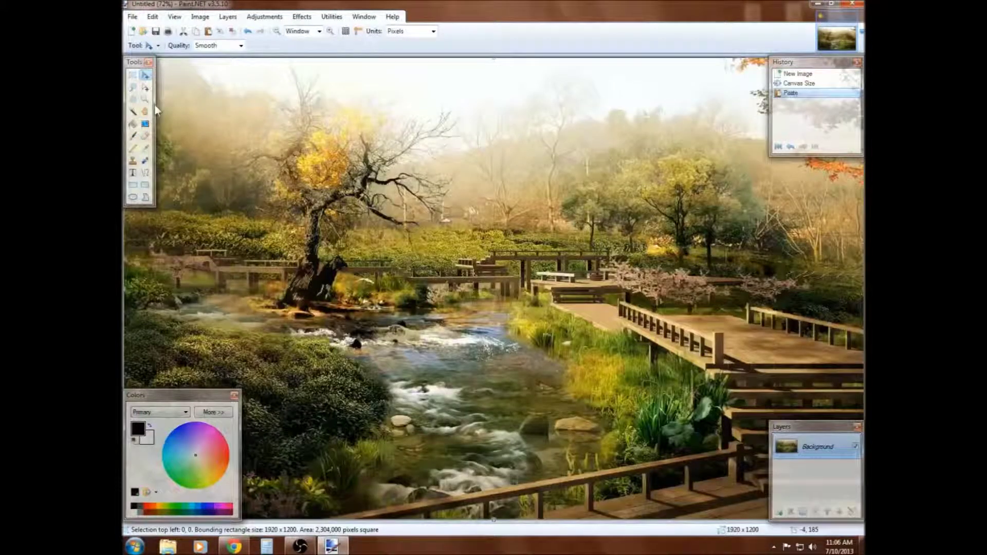
# Zoom in on the tree and stream to 134% and pan across the landscape to the wooden steps
pyautogui.click(145, 111)
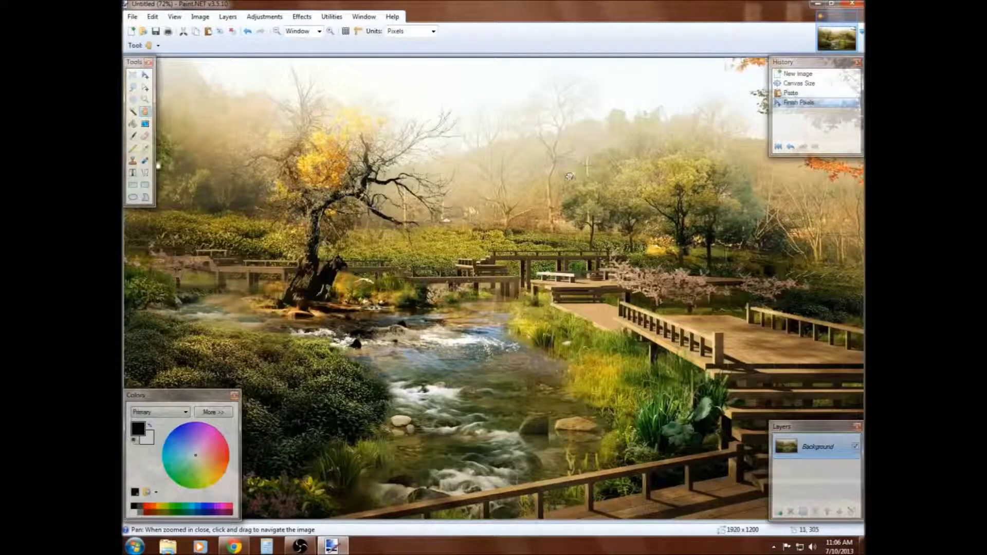
pyautogui.click(145, 99)
pyautogui.moveTo(569, 152); pyautogui.dragTo(164, 412)
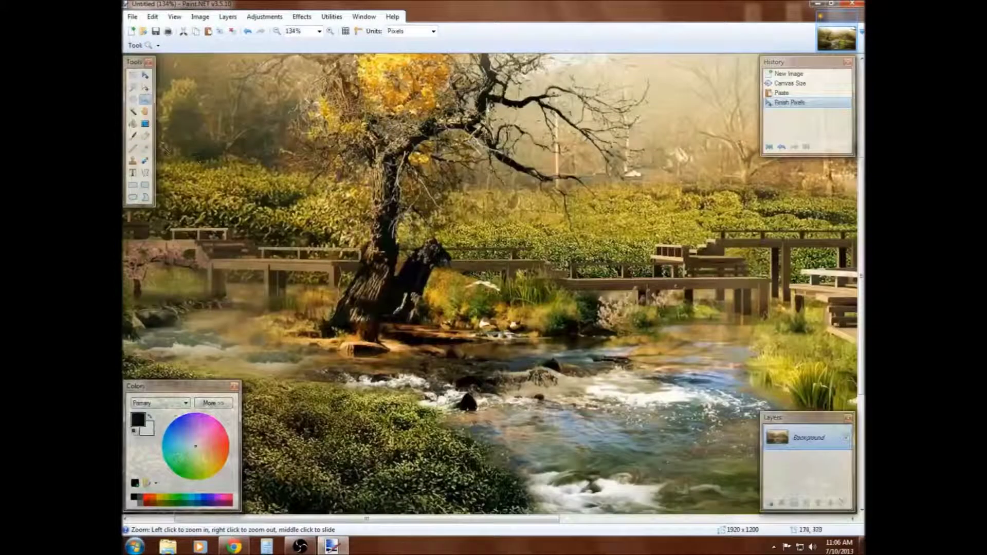
pyautogui.click(145, 112)
pyautogui.moveTo(345, 206); pyautogui.dragTo(164, 207)
pyautogui.moveTo(751, 270)
pyautogui.mouseDown()
pyautogui.moveTo(387, 270)
pyautogui.moveTo(853, 206)
pyautogui.mouseUp()
pyautogui.moveTo(662, 296); pyautogui.dragTo(776, 246)
pyautogui.moveTo(628, 378); pyautogui.dragTo(514, 280)
pyautogui.moveTo(426, 219); pyautogui.dragTo(437, 219)
pyautogui.moveTo(519, 432); pyautogui.dragTo(157, 126)
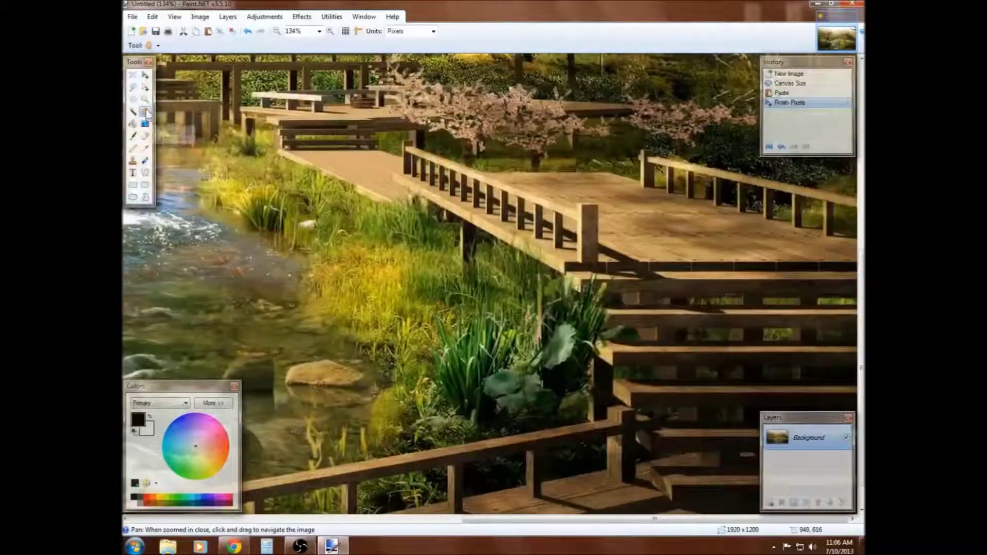
# Zoom in on the walkway railing with the Zoom tool, then zoom back out to 66%
pyautogui.click(146, 100)
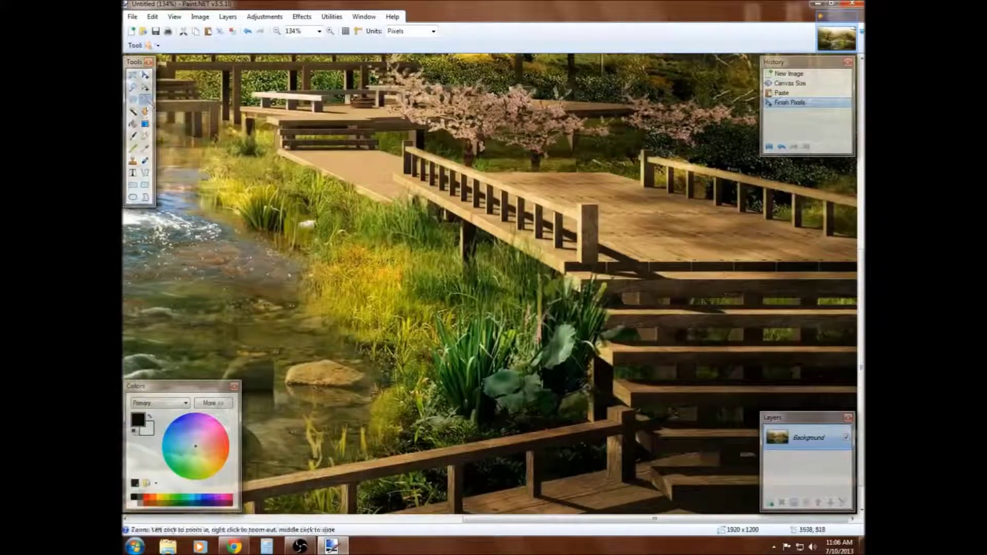
pyautogui.moveTo(327, 126); pyautogui.dragTo(689, 356)
pyautogui.click(591, 260)
pyautogui.rightClick(406, 257)
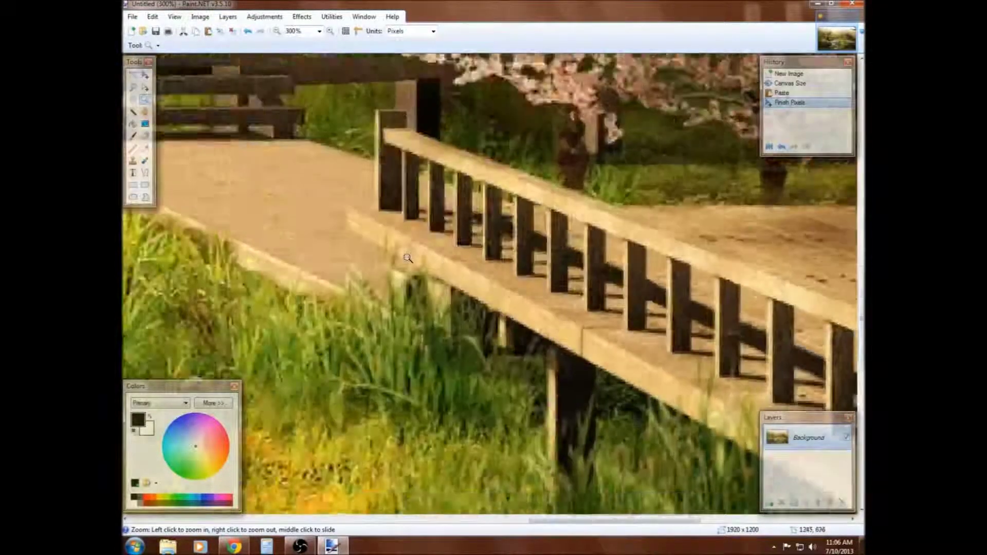
pyautogui.rightClick(408, 258)
pyautogui.rightClick(407, 258)
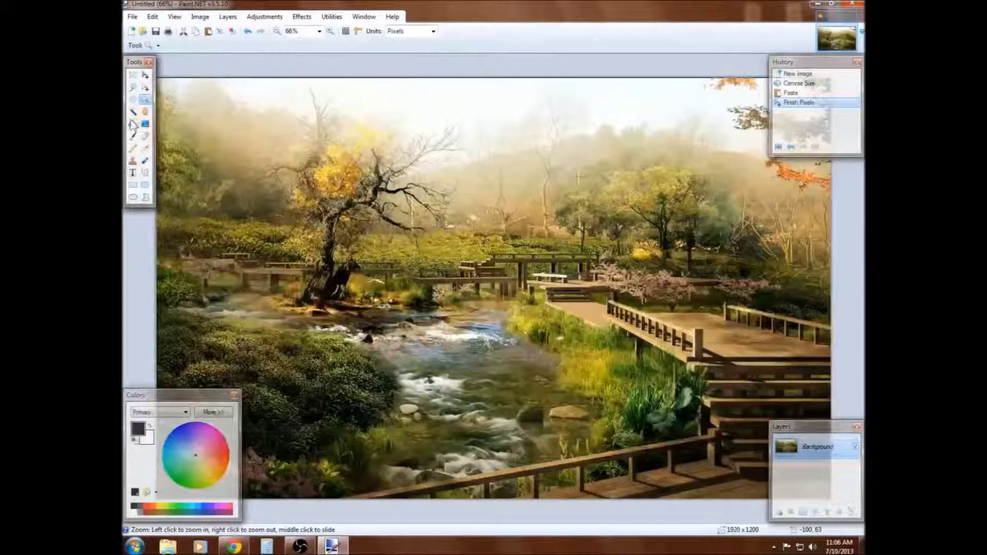
# Rectangle-select the tree, then replace that selection with one of about 984 × 838 px from the image's upper-left corner
pyautogui.click(133, 75)
pyautogui.moveTo(410, 115); pyautogui.dragTo(221, 308)
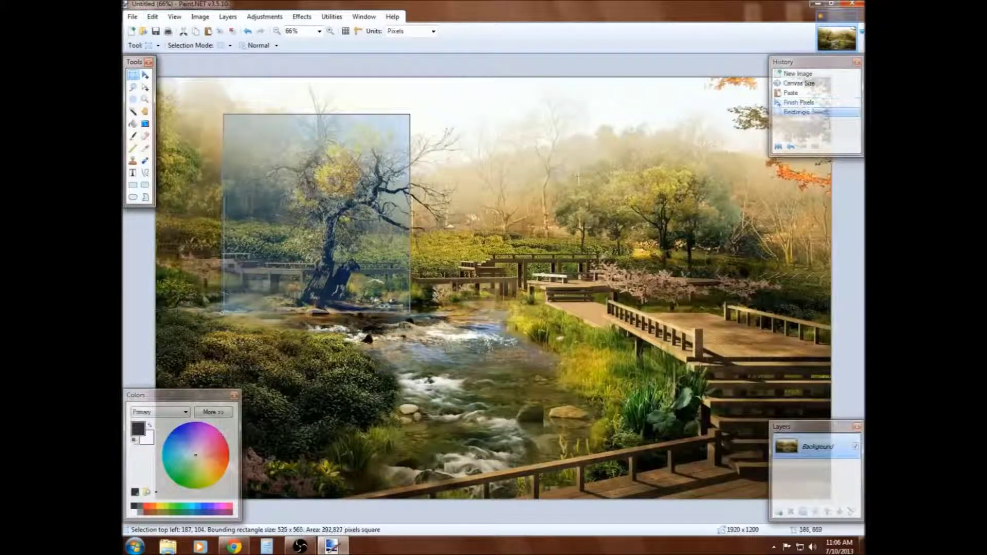
pyautogui.click(221, 309)
pyautogui.moveTo(426, 121); pyautogui.dragTo(122, 371)
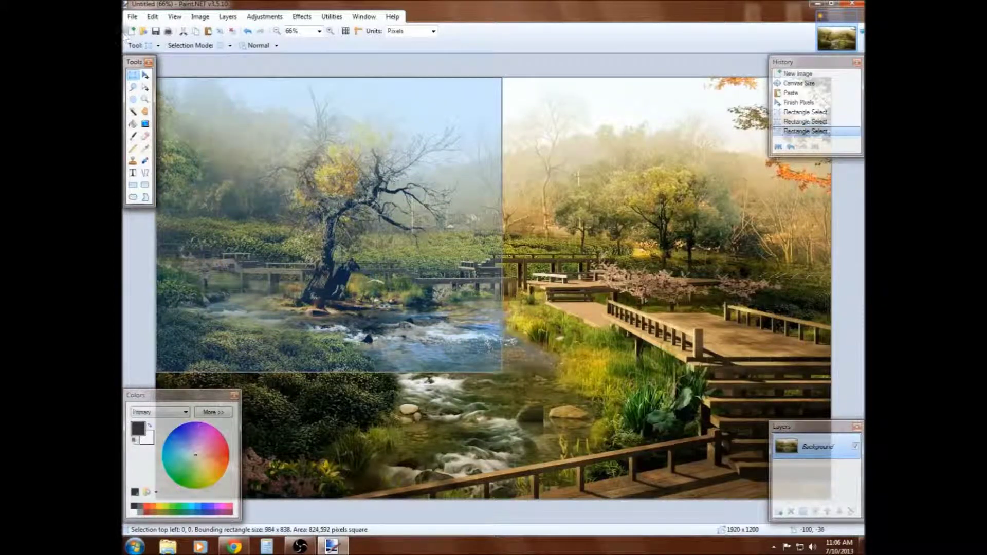
# Shrink the selection outline around the tree to about 759 × 713 px and move its pixels right to about 632, 2
pyautogui.click(145, 87)
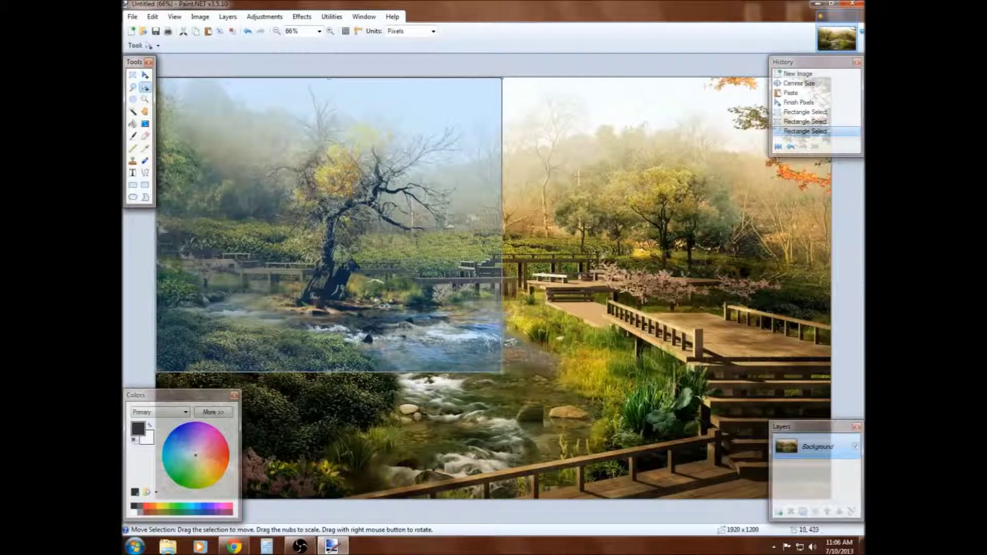
pyautogui.moveTo(156, 225); pyautogui.dragTo(236, 225)
pyautogui.moveTo(392, 368); pyautogui.dragTo(375, 327)
pyautogui.click(145, 75)
pyautogui.moveTo(334, 161); pyautogui.dragTo(585, 165)
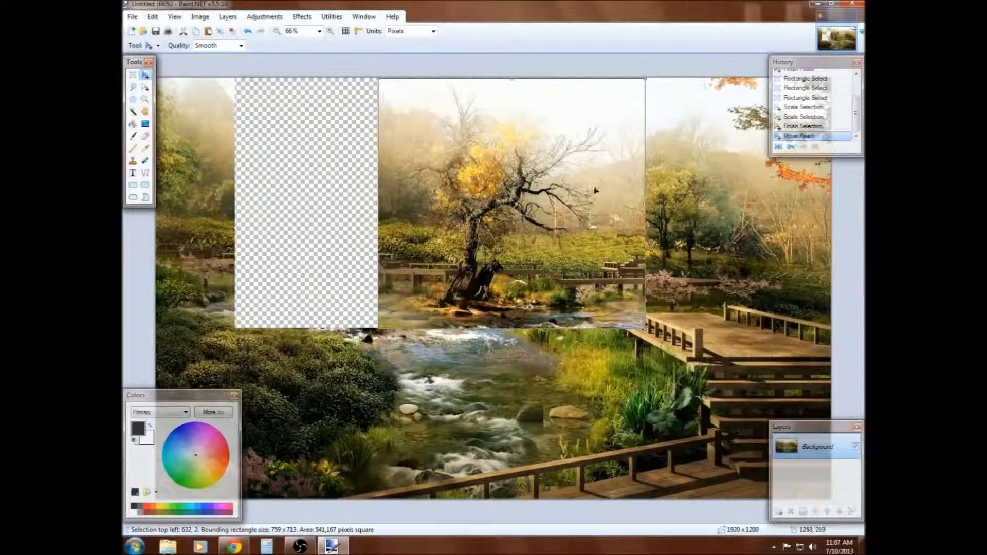
# Undo the move of the selected tree pixels and set the Paintbrush width to 11
pyautogui.hotkey('ctrl', 'z')
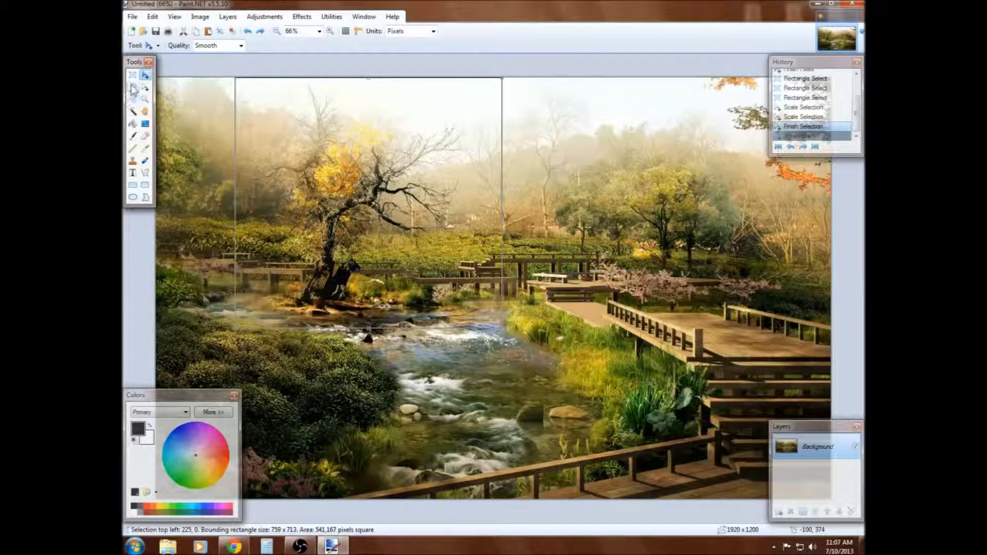
pyautogui.click(133, 173)
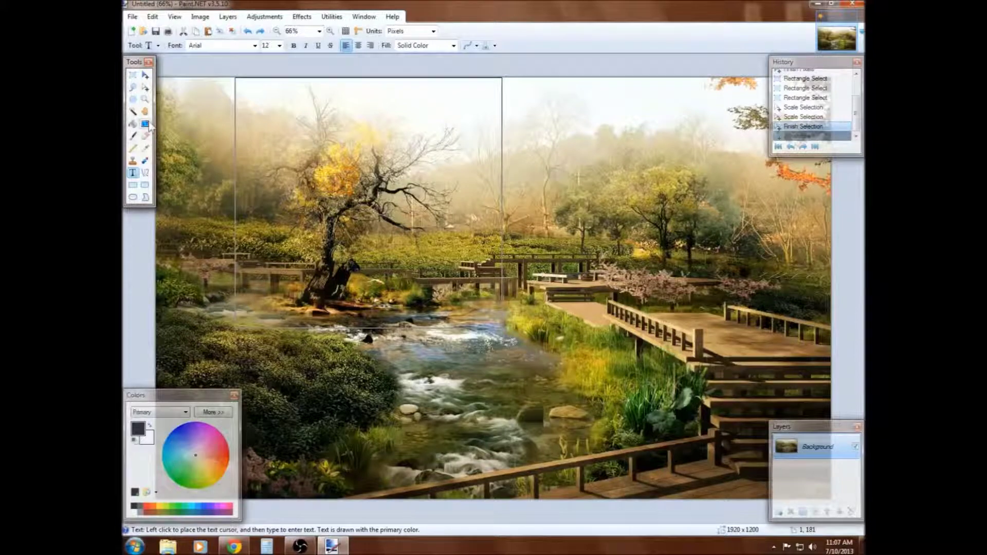
pyautogui.click(133, 137)
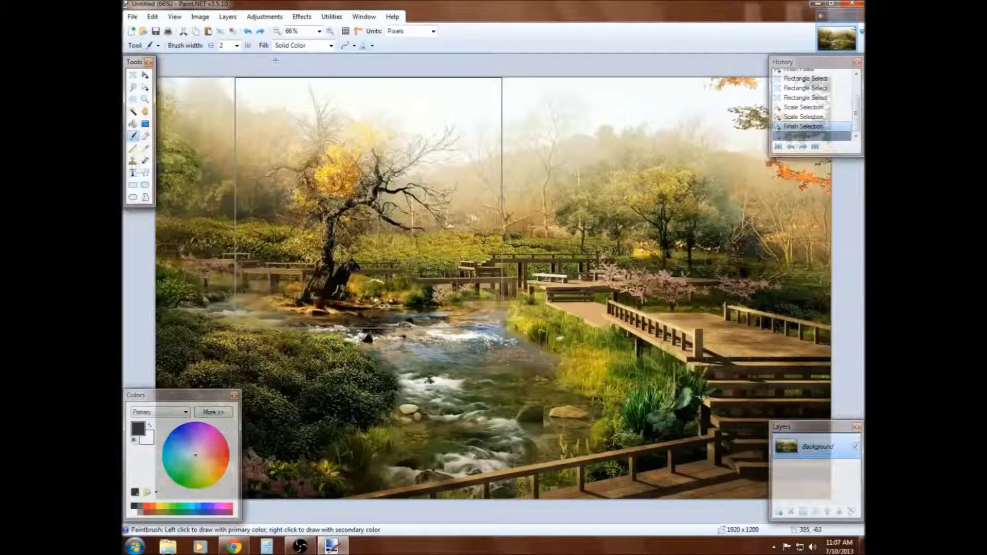
pyautogui.click(248, 47)
pyautogui.click(249, 47)
pyautogui.click(248, 46)
pyautogui.click(248, 47)
pyautogui.click(248, 47)
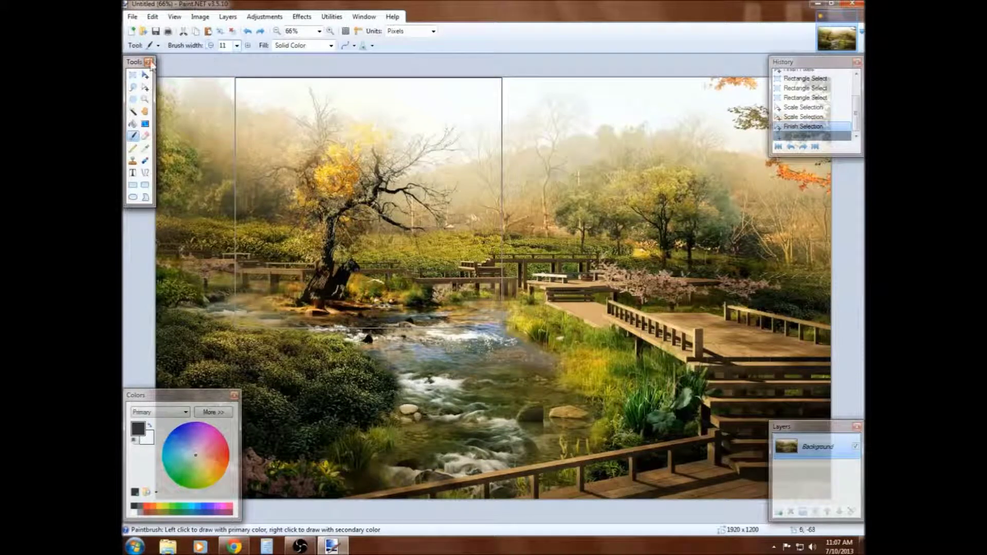
# Draw an antialiased black S-shaped stroke above the tree with the 11-wide Paintbrush
pyautogui.click(133, 148)
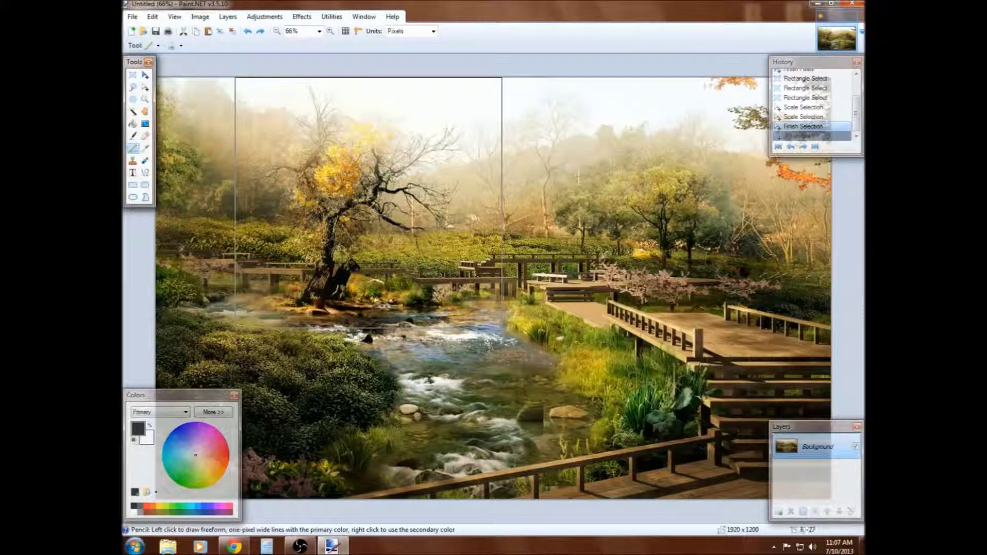
pyautogui.click(133, 136)
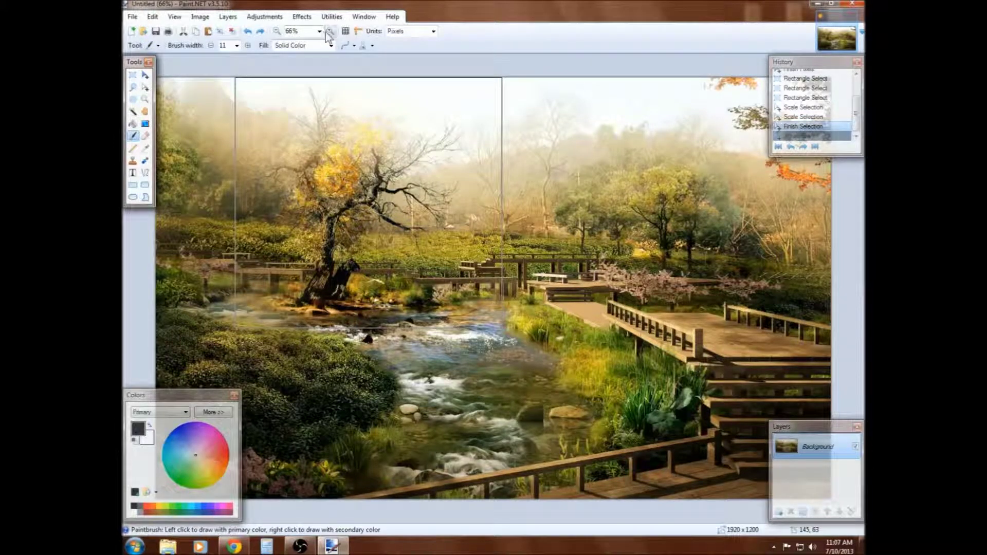
pyautogui.click(346, 45)
pyautogui.moveTo(377, 96)
pyautogui.mouseDown()
pyautogui.moveTo(365, 115)
pyautogui.moveTo(392, 121)
pyautogui.moveTo(400, 152)
pyautogui.mouseUp()
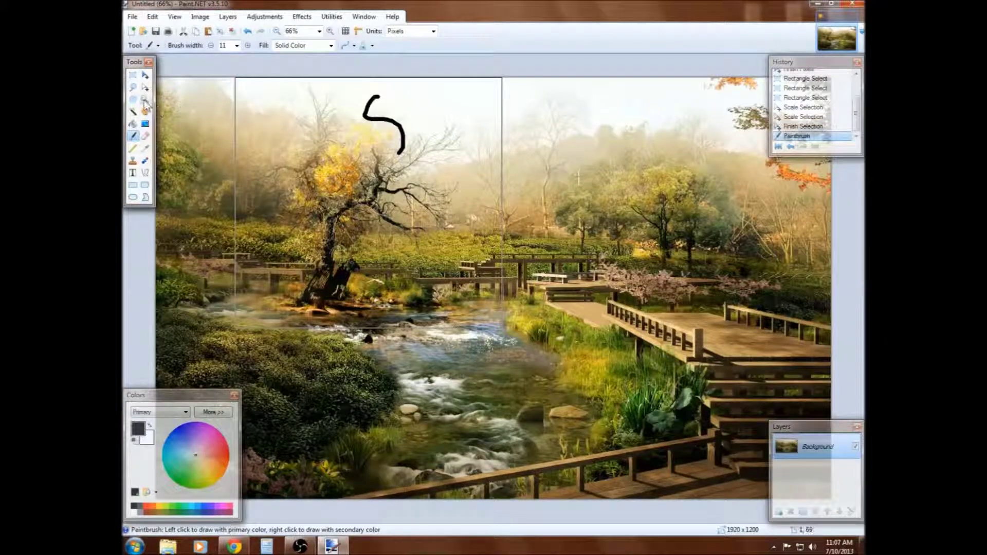
# Magnify the upper end of the S-shaped stroke to 1031% to examine its edges, and undo the stroke
pyautogui.click(145, 99)
pyautogui.moveTo(397, 84); pyautogui.dragTo(355, 118)
pyautogui.moveTo(694, 104); pyautogui.dragTo(544, 282)
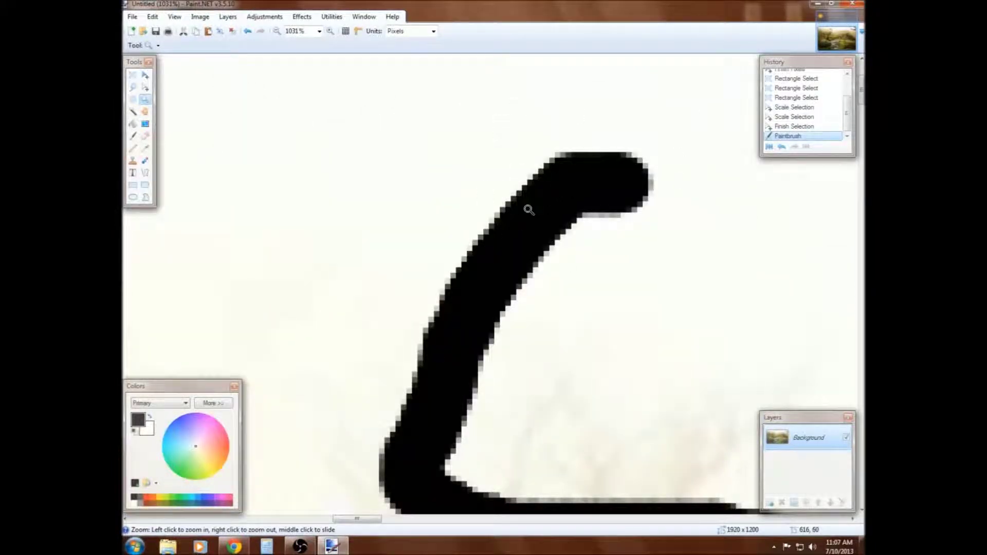
pyautogui.hotkey('ctrl', 'z')
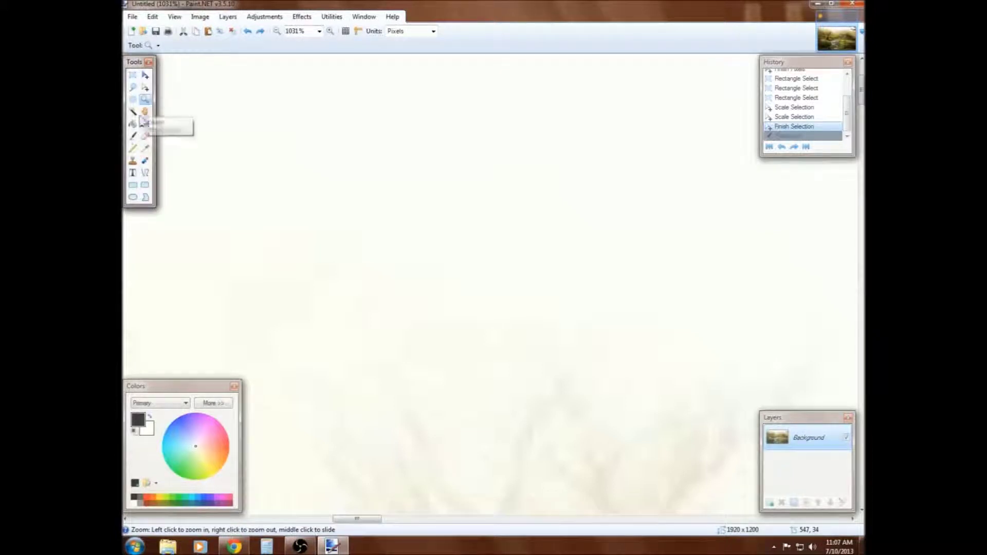
# Turn off antialiasing for the Paintbrush, draw a wavy black stroke across the magnified sky, and undo it
pyautogui.click(133, 137)
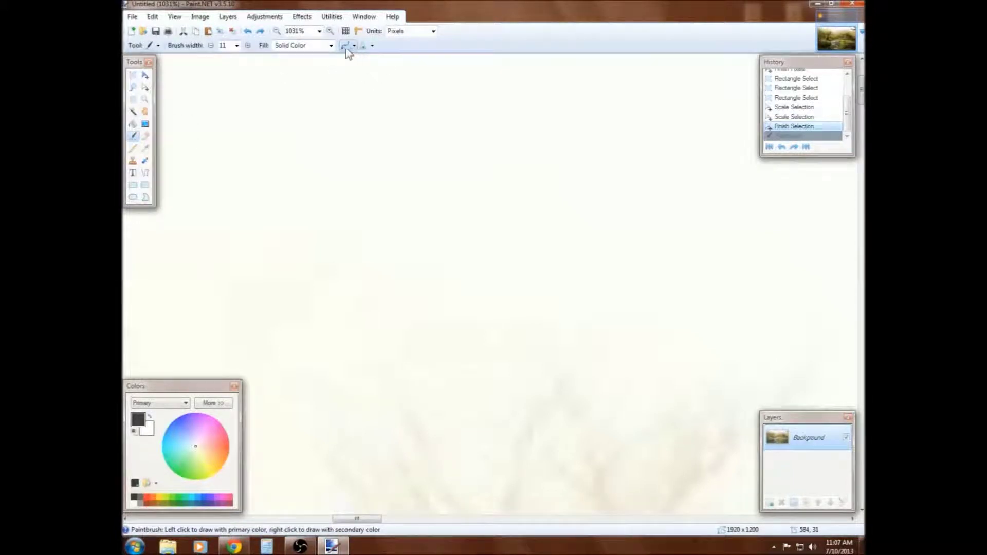
pyautogui.click(344, 47)
pyautogui.moveTo(504, 121)
pyautogui.mouseDown()
pyautogui.moveTo(451, 144)
pyautogui.moveTo(421, 268)
pyautogui.moveTo(532, 365)
pyautogui.moveTo(650, 369)
pyautogui.moveTo(734, 273)
pyautogui.moveTo(810, 236)
pyautogui.moveTo(841, 258)
pyautogui.mouseUp()
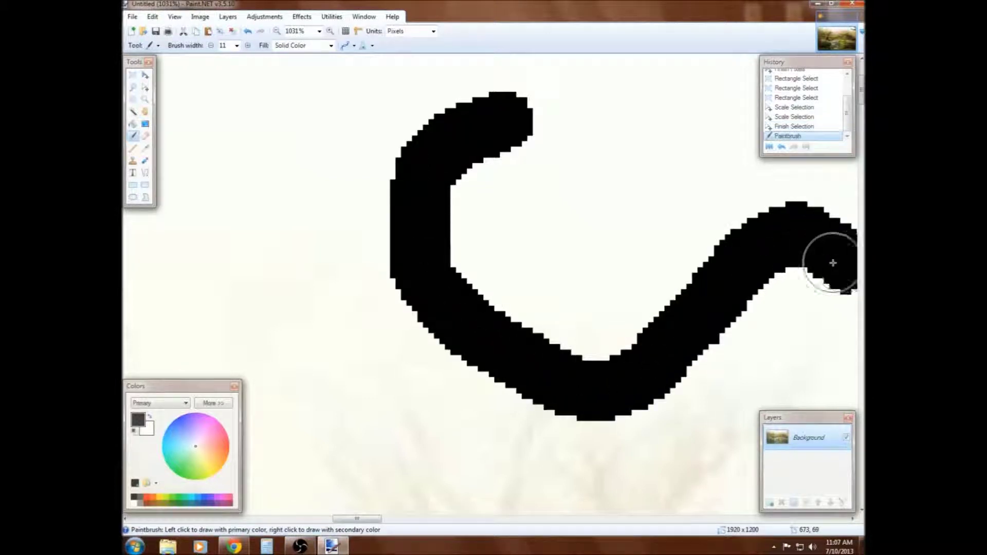
pyautogui.hotkey('ctrl', 'z')
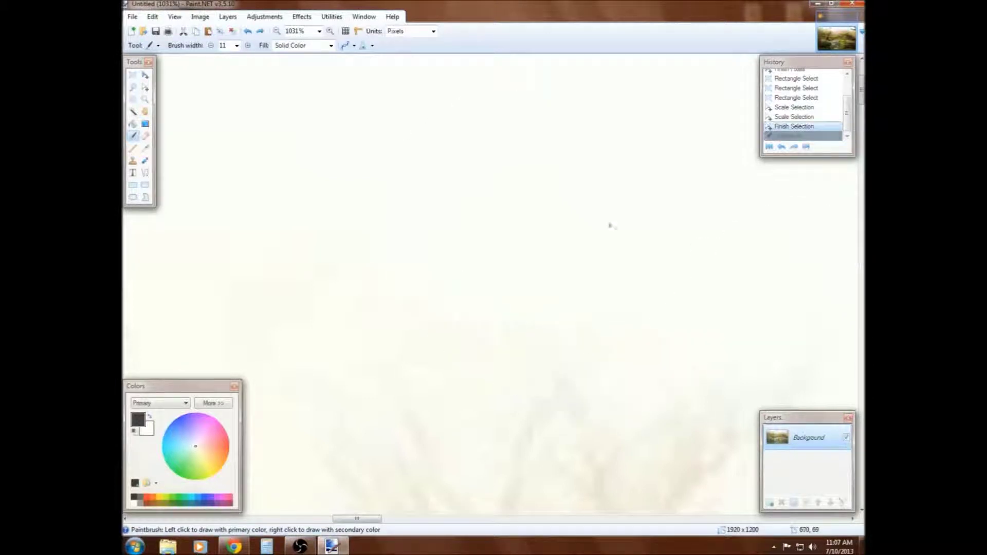
# Fill a rectangular selection of about 318 × 165 px over the treetop with black using the Paint Bucket, and undo the fill
pyautogui.click(145, 99)
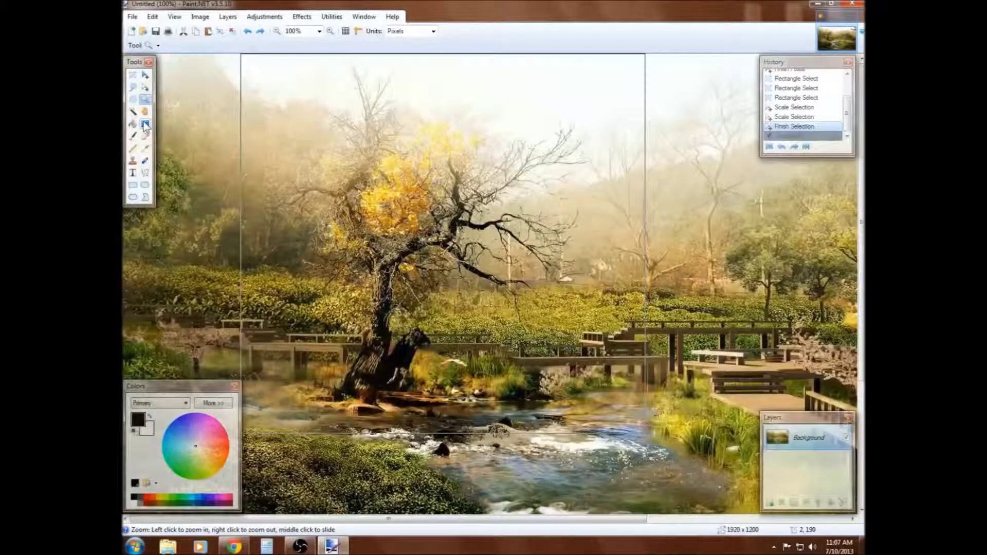
pyautogui.click(133, 124)
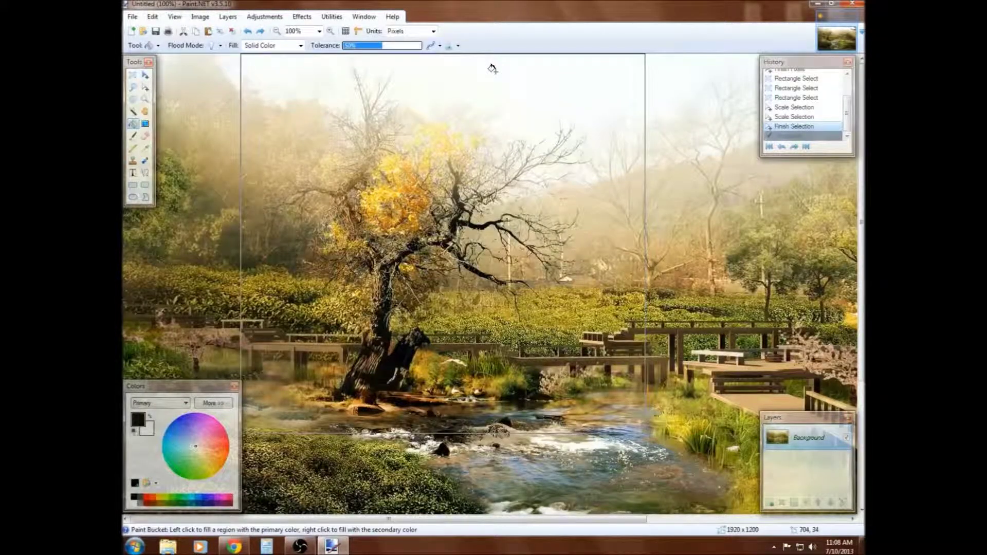
pyautogui.click(133, 75)
pyautogui.moveTo(316, 67); pyautogui.dragTo(485, 154)
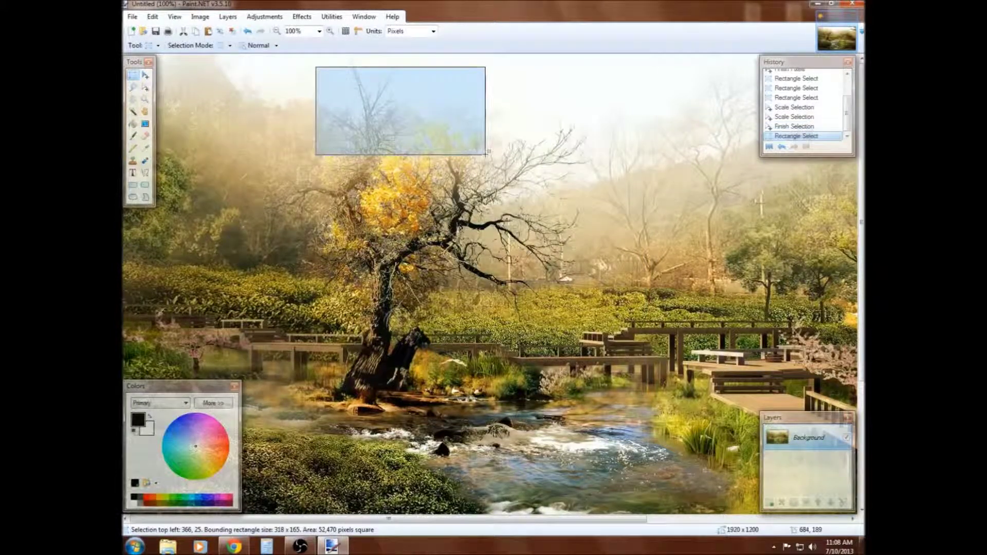
pyautogui.click(133, 124)
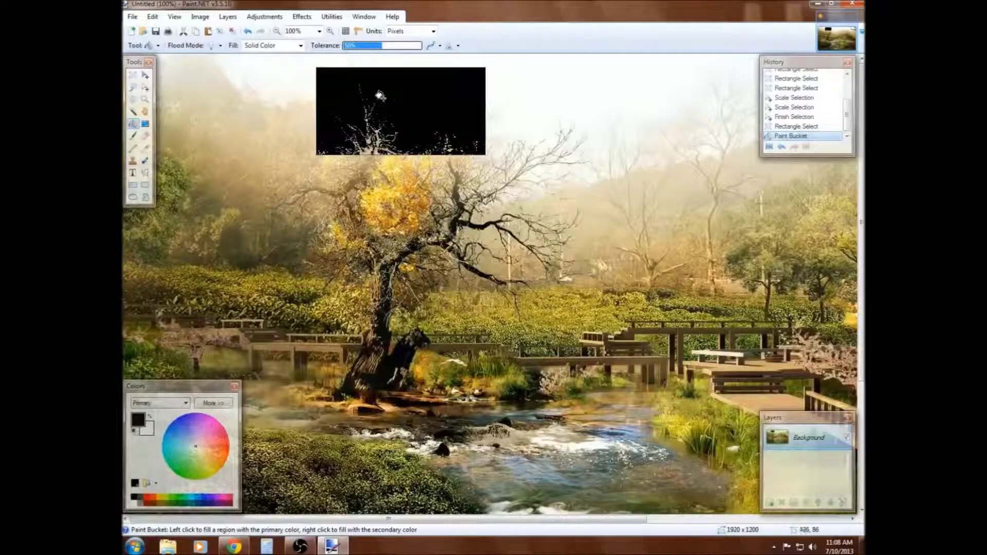
pyautogui.hotkey('ctrl', 'z')
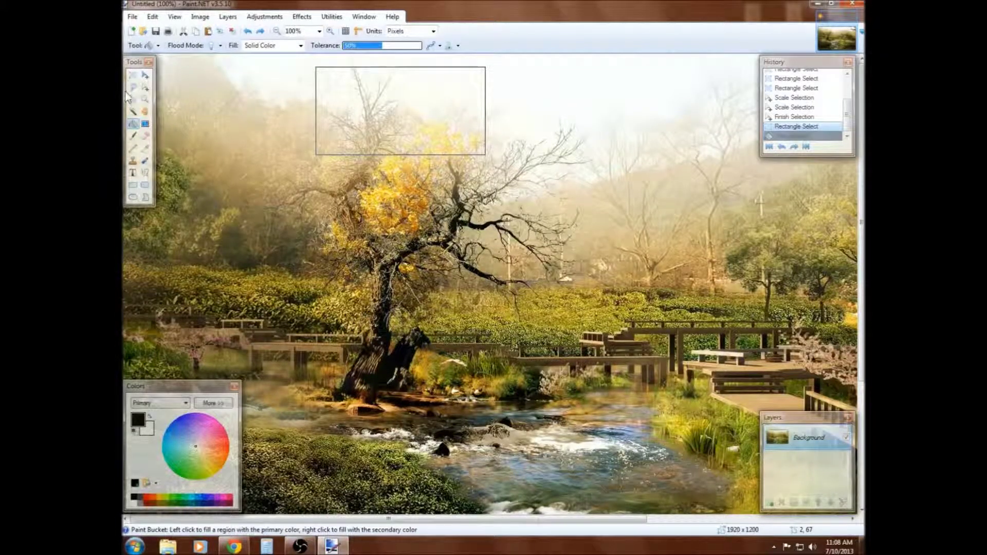
# Zoom in on the treetop to 178% and clear the rectangular selection
pyautogui.click(146, 99)
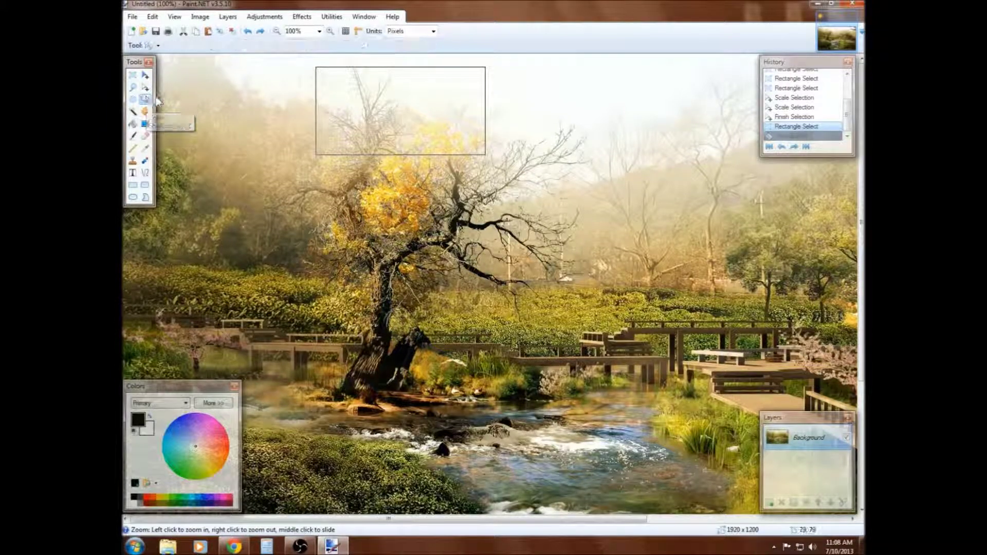
pyautogui.rightClick(257, 98)
pyautogui.moveTo(431, 75); pyautogui.dragTo(298, 115)
pyautogui.click(132, 75)
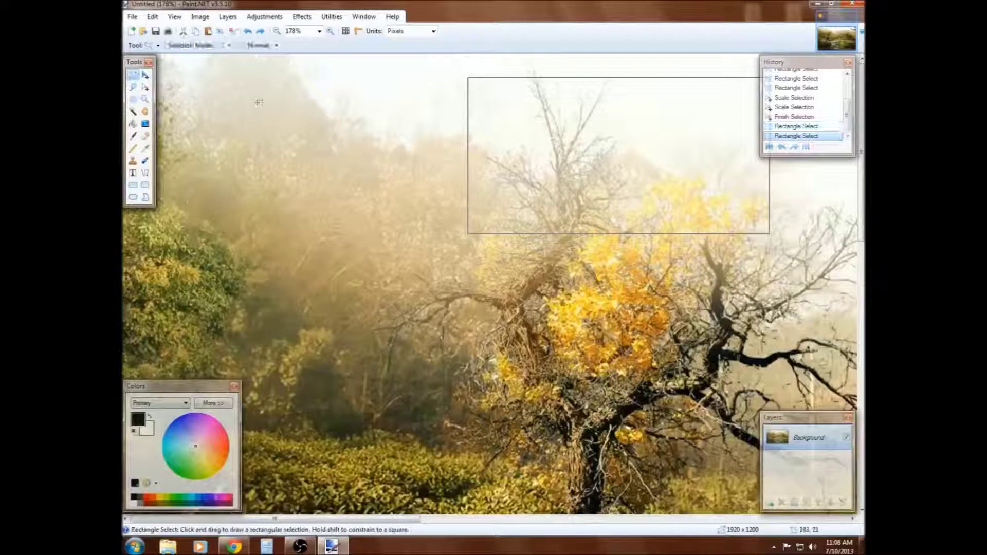
pyautogui.click(327, 98)
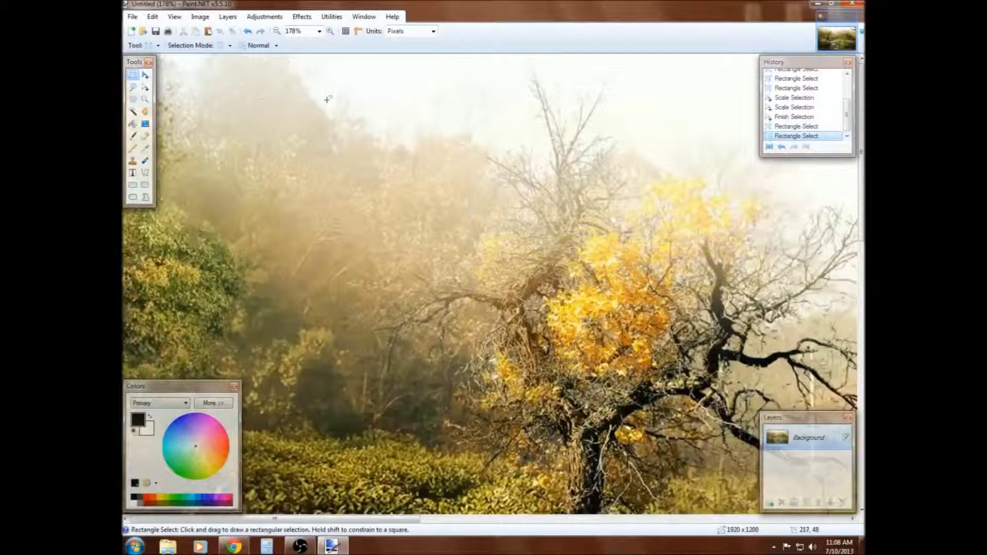
# Expand the color settings and set the primary color to orange FF5D00, starting from red and shifting the hue to 22
pyautogui.click(211, 404)
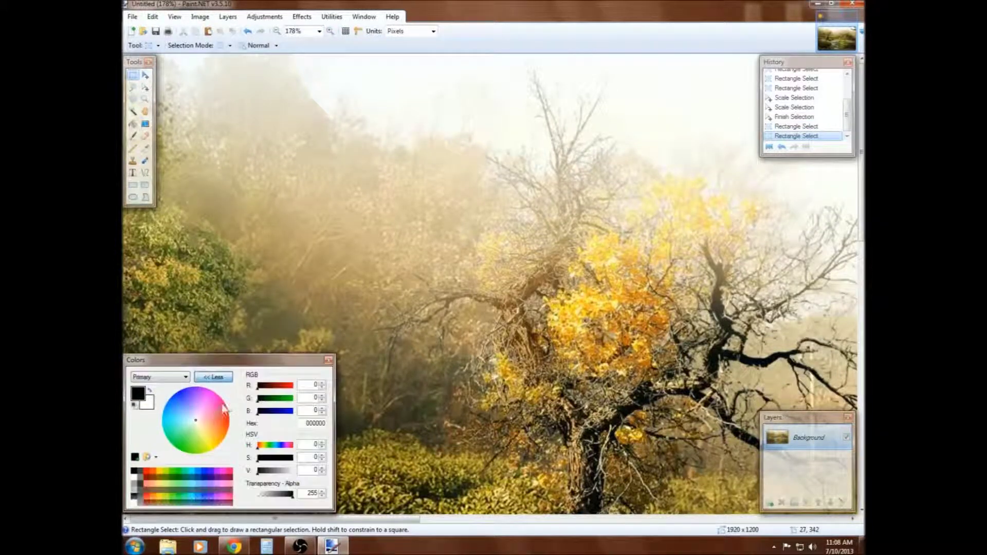
pyautogui.click(214, 377)
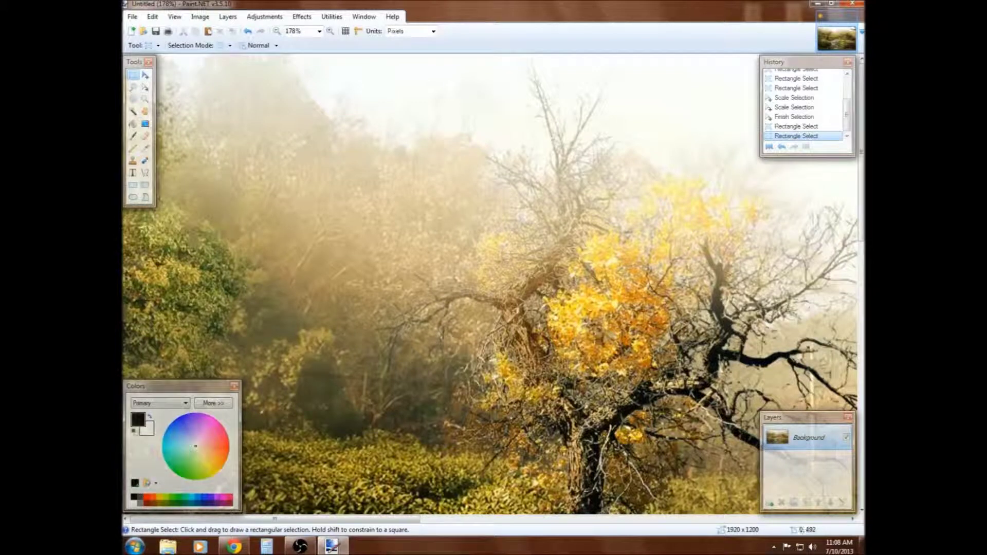
pyautogui.click(221, 405)
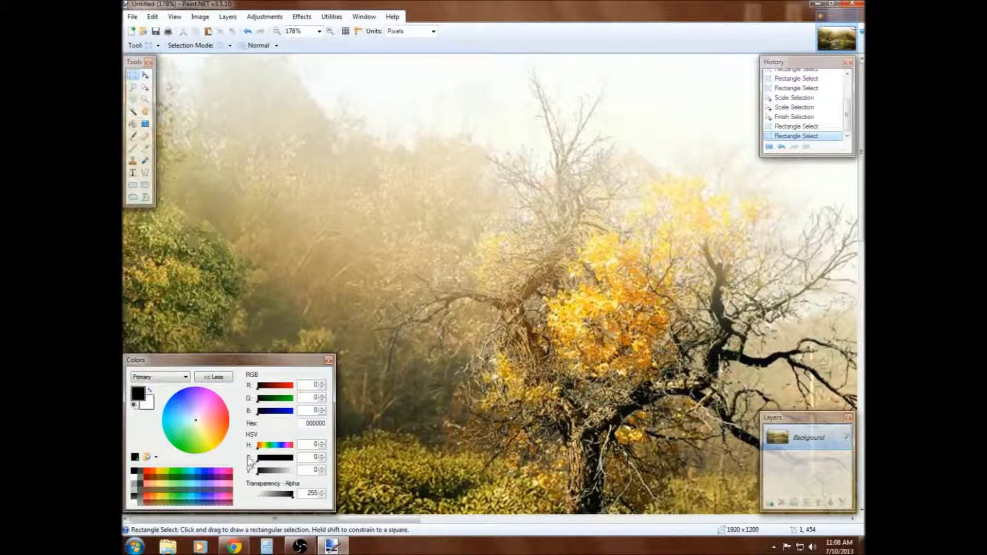
pyautogui.click(147, 472)
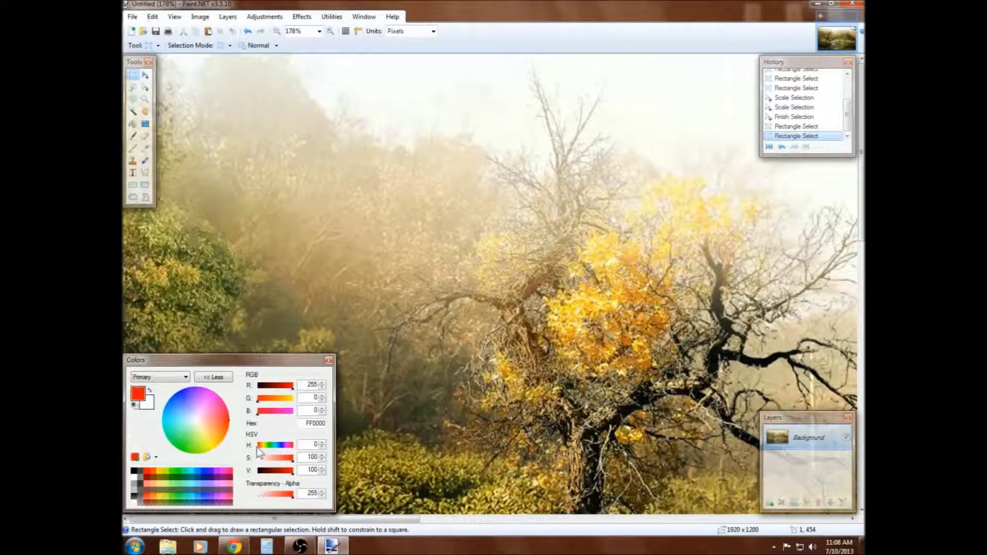
pyautogui.moveTo(257, 447)
pyautogui.mouseDown()
pyautogui.moveTo(279, 447)
pyautogui.moveTo(261, 448)
pyautogui.mouseUp()
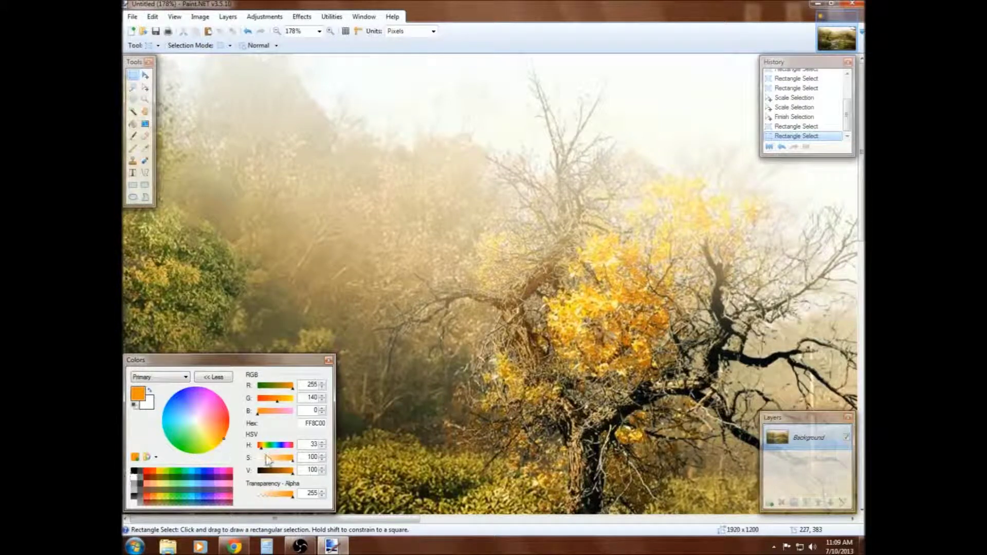
pyautogui.moveTo(262, 450)
pyautogui.mouseDown()
pyautogui.moveTo(269, 453)
pyautogui.moveTo(261, 451)
pyautogui.mouseUp()
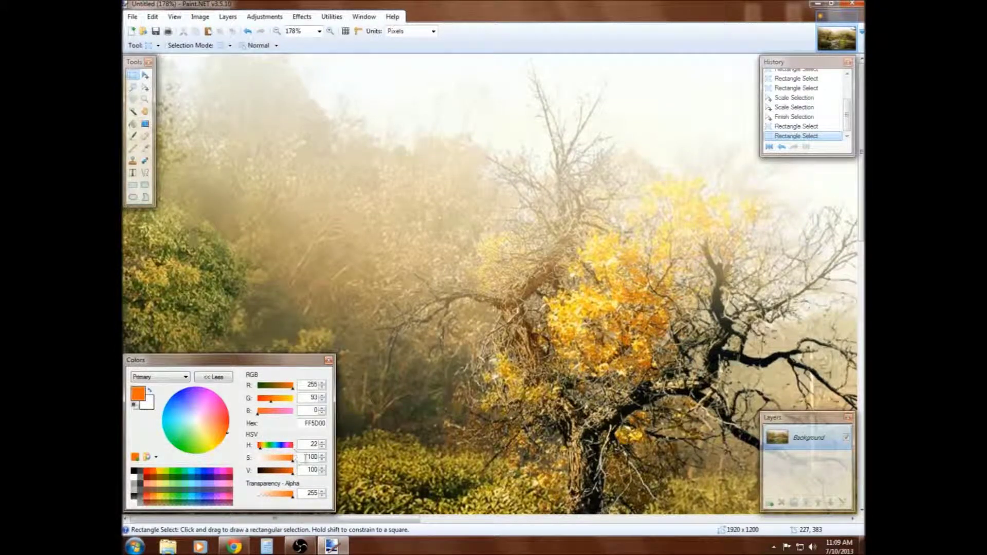
# Set the primary color's saturation and value to 100 and its transparency alpha to 100
pyautogui.moveTo(291, 462)
pyautogui.mouseDown()
pyautogui.moveTo(281, 462)
pyautogui.moveTo(296, 464)
pyautogui.mouseUp()
pyautogui.moveTo(292, 473)
pyautogui.mouseDown()
pyautogui.moveTo(276, 476)
pyautogui.moveTo(303, 480)
pyautogui.mouseUp()
pyautogui.moveTo(278, 496); pyautogui.dragTo(271, 498)
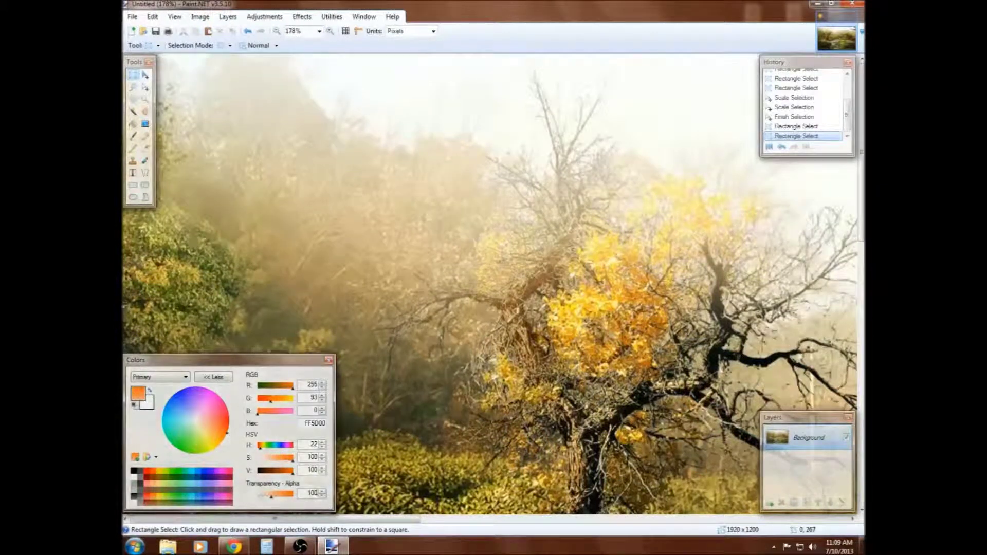
# Fill a rectangular selection of about 134 × 110 px beside the tree with the translucent orange, and undo both fill and selection
pyautogui.click(133, 124)
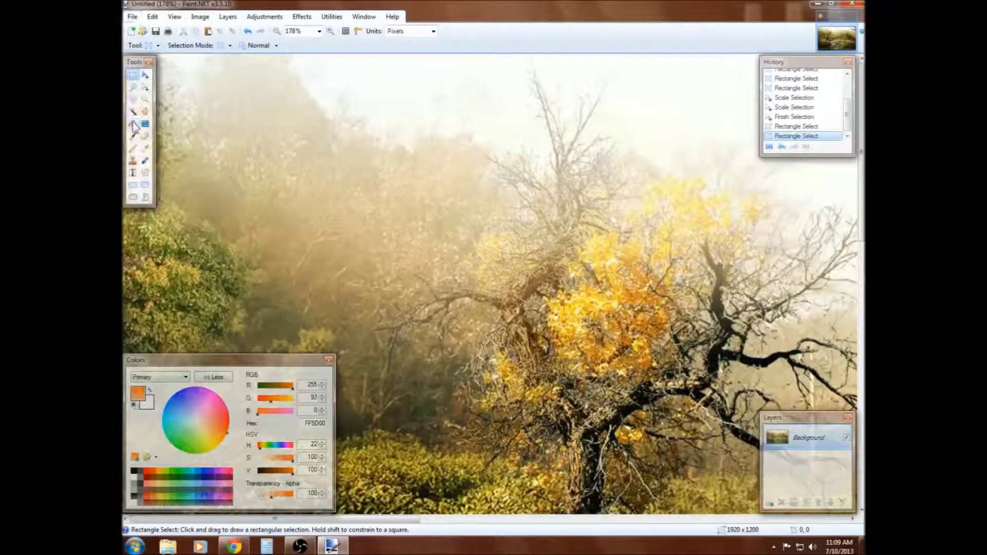
pyautogui.click(132, 75)
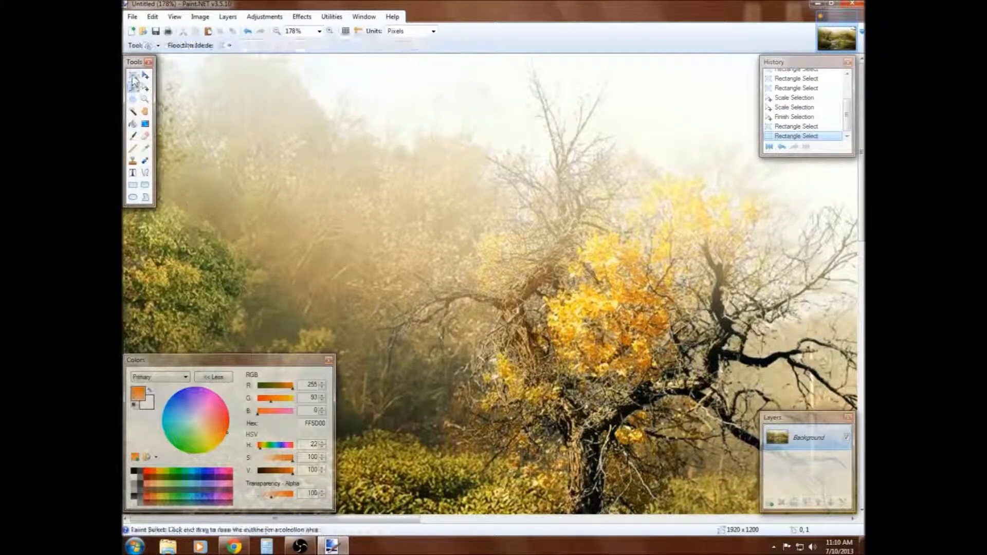
pyautogui.moveTo(310, 91); pyautogui.dragTo(436, 195)
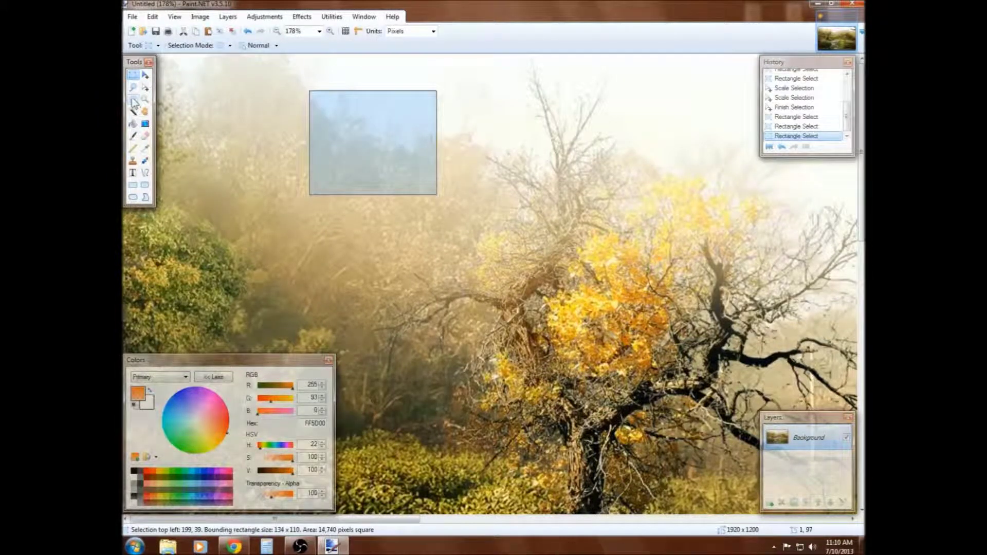
pyautogui.click(132, 124)
pyautogui.click(392, 144)
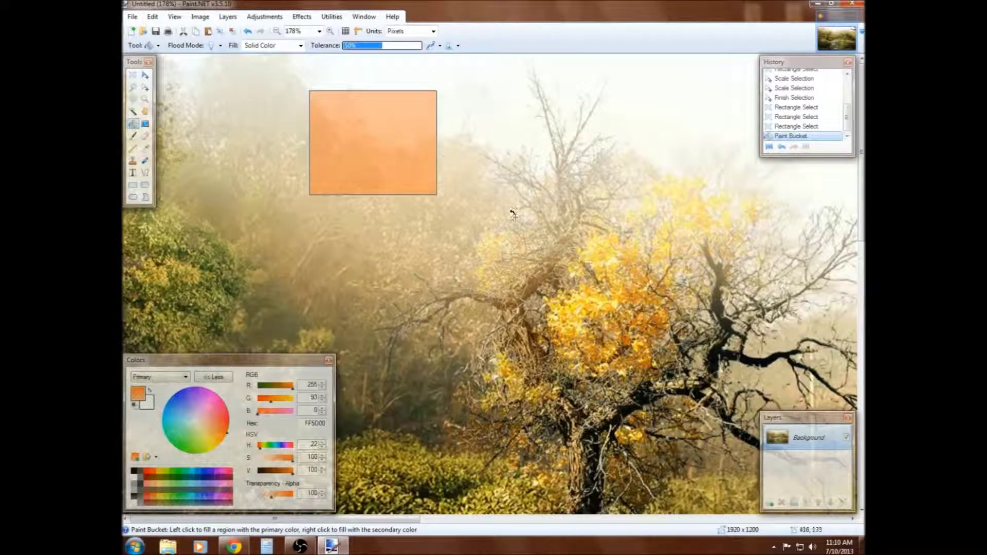
pyautogui.hotkey('ctrl', 'z')
pyautogui.hotkey('ctrl', 'z')
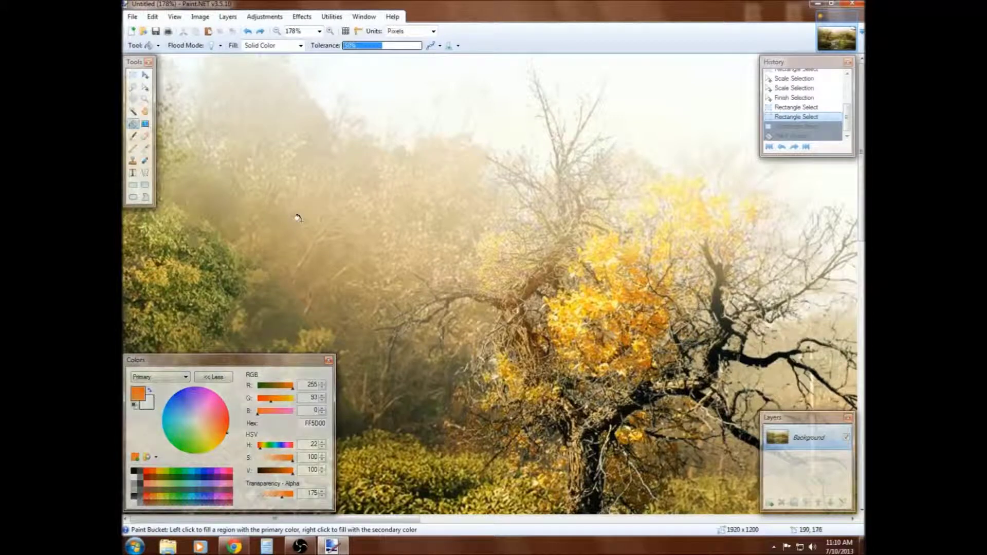
# Rectangle-select about 221 × 152 px beside the tree, fill it with the orange at alpha 175, and undo the fill
pyautogui.click(133, 75)
pyautogui.moveTo(282, 84); pyautogui.dragTo(492, 227)
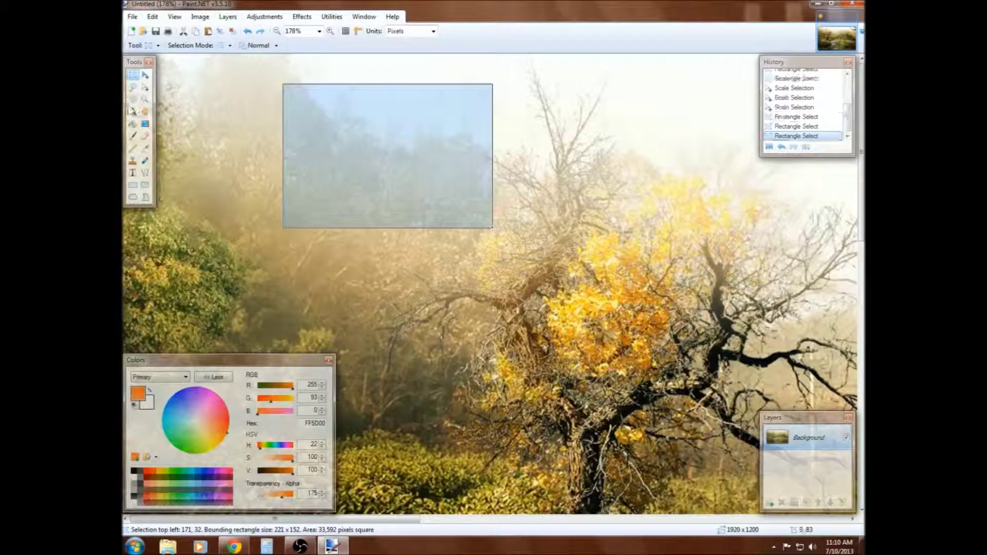
pyautogui.click(133, 123)
pyautogui.click(387, 144)
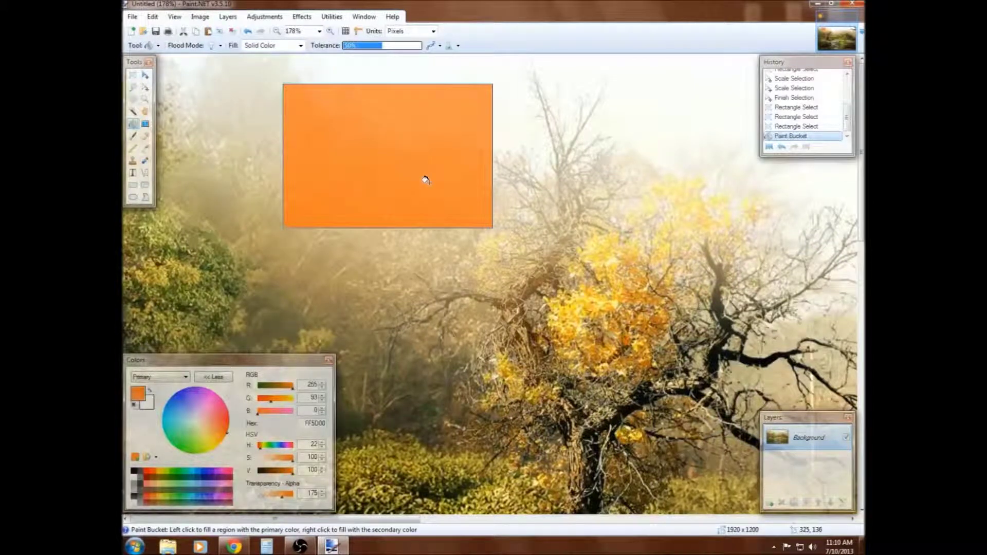
pyautogui.hotkey('ctrl', 'z')
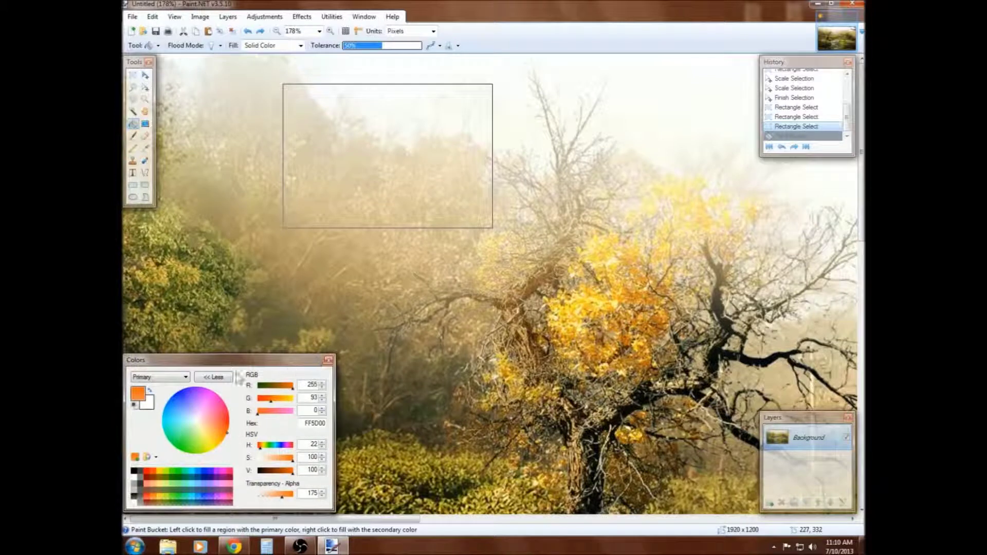
# Collapse the extended color settings and clear the rectangular selection beside the tree
pyautogui.click(214, 377)
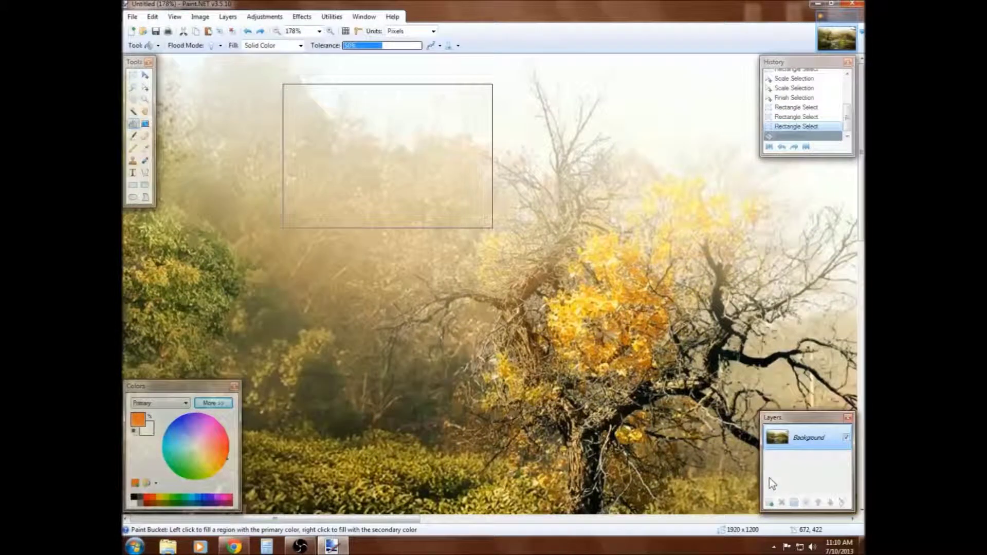
pyautogui.click(133, 75)
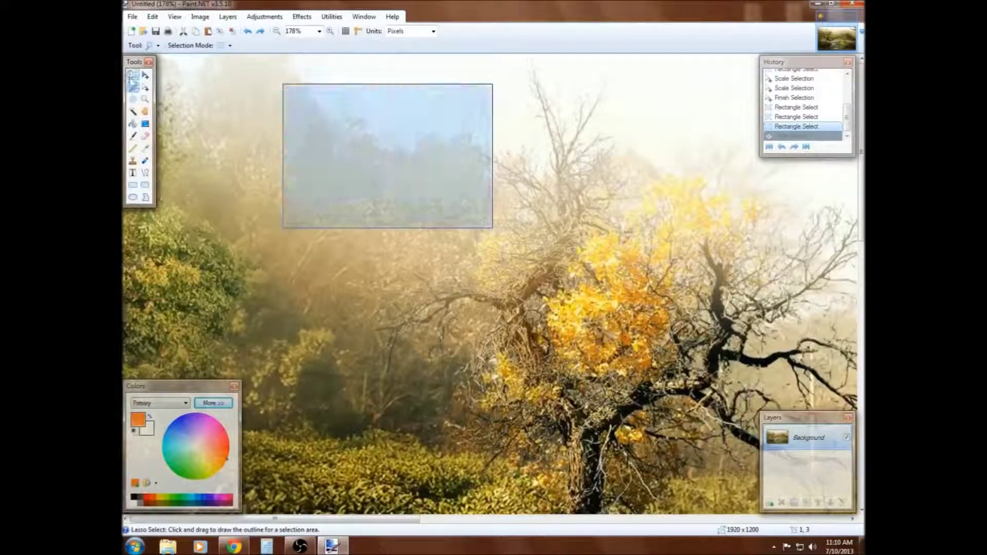
pyautogui.click(391, 138)
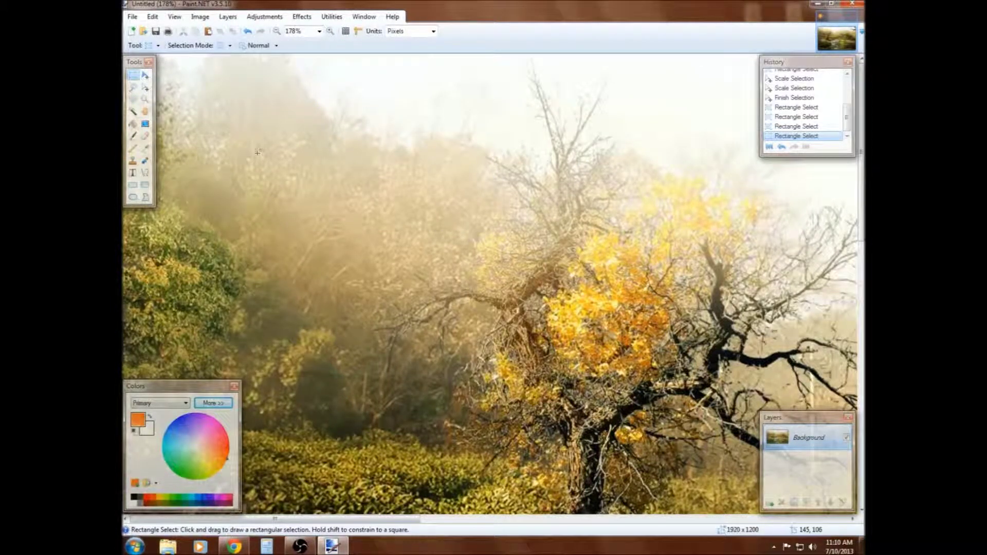
# Rectangle-select the group of pale stones at the river's edge, about 103 × 72 px
pyautogui.scroll(-5, 260, 152)
pyautogui.scroll(5, 309, 170)
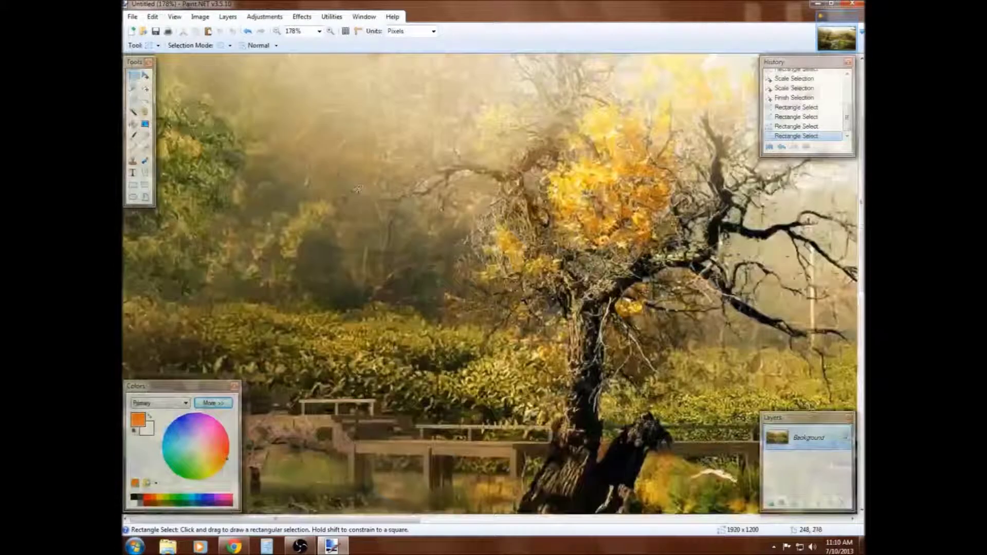
pyautogui.scroll(-5, 358, 189)
pyautogui.scroll(-5, 358, 189)
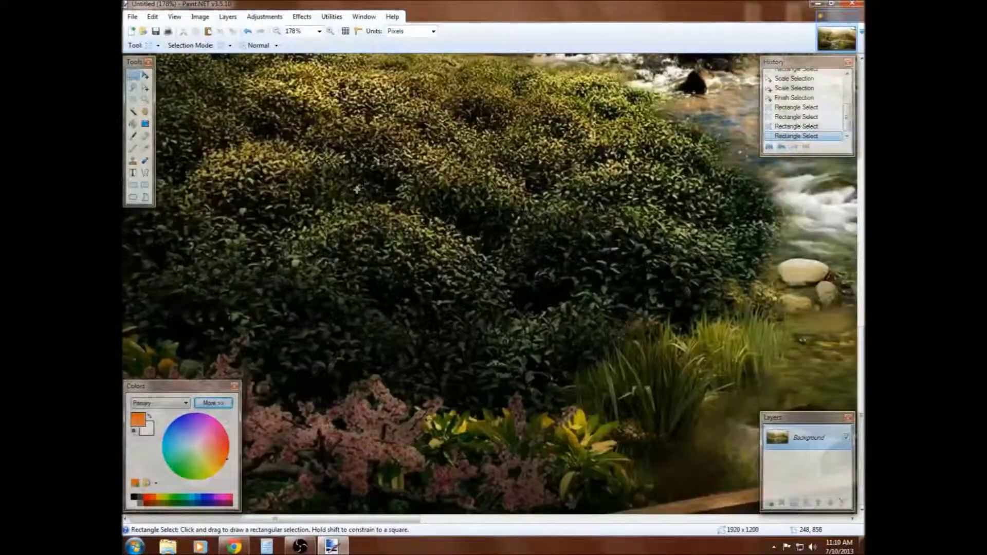
pyautogui.moveTo(295, 520); pyautogui.dragTo(460, 495)
pyautogui.moveTo(337, 250); pyautogui.dragTo(431, 314)
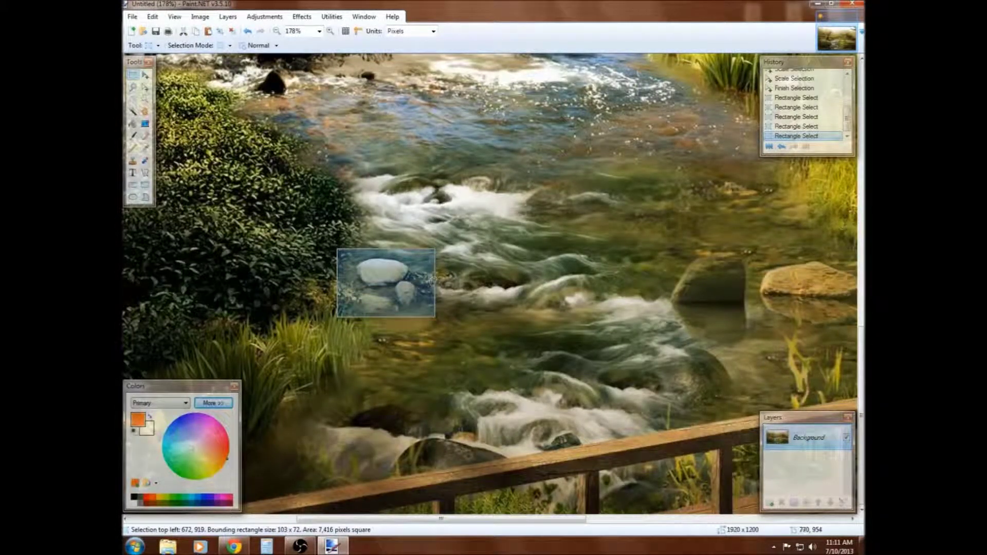
# Copy the selected stones into a new 103 × 72 px image
pyautogui.click(132, 31)
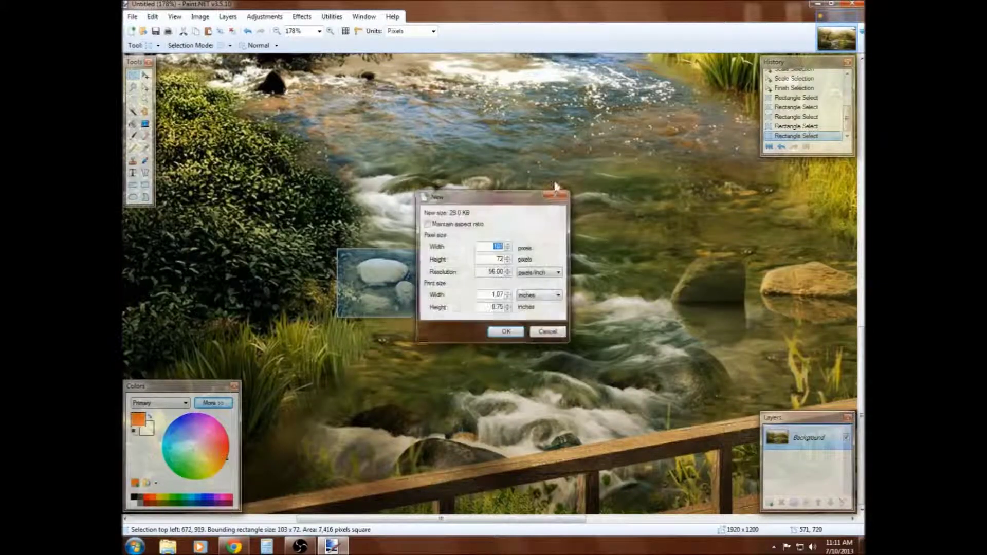
pyautogui.click(506, 333)
pyautogui.hotkey('ctrl', 'v')
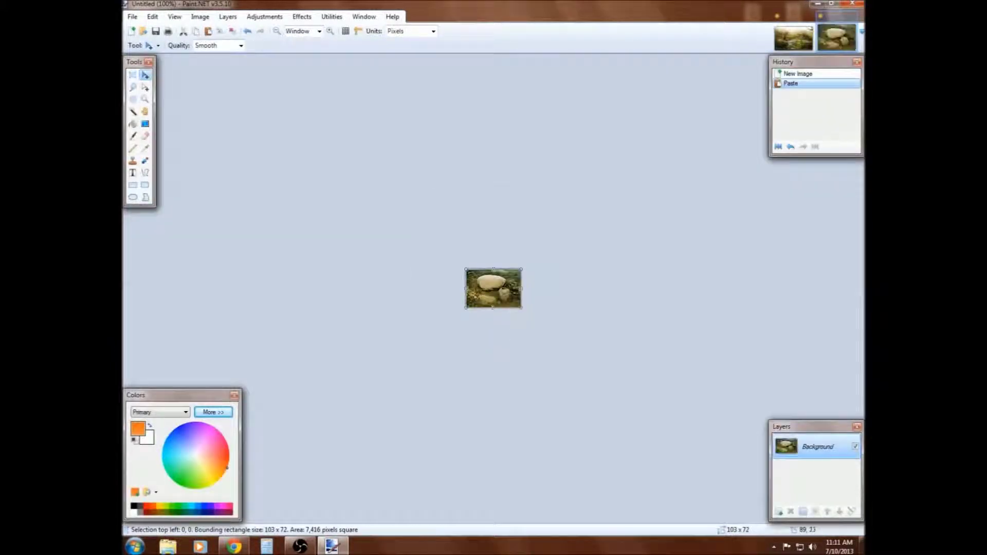
pyautogui.click(145, 98)
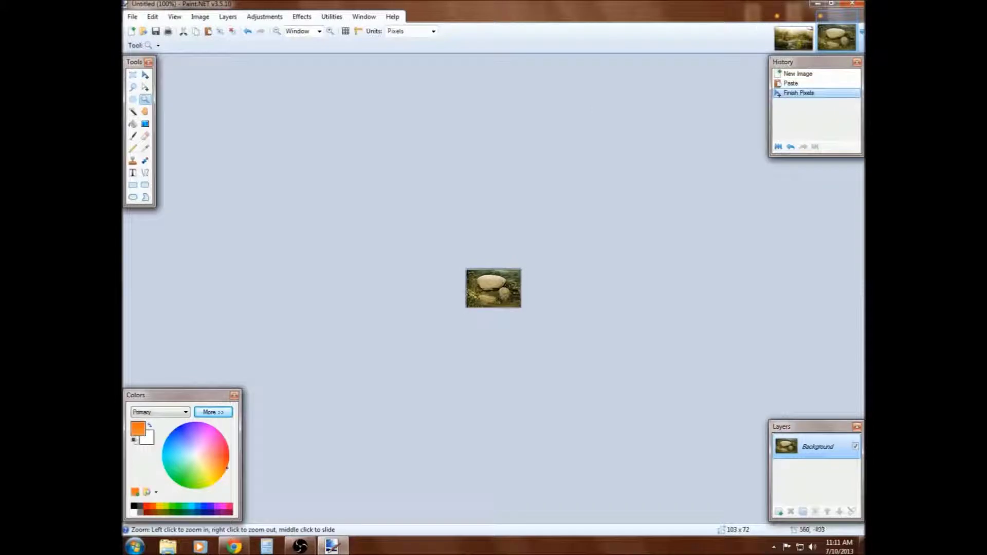
pyautogui.hotkey('ctrl', 'b')
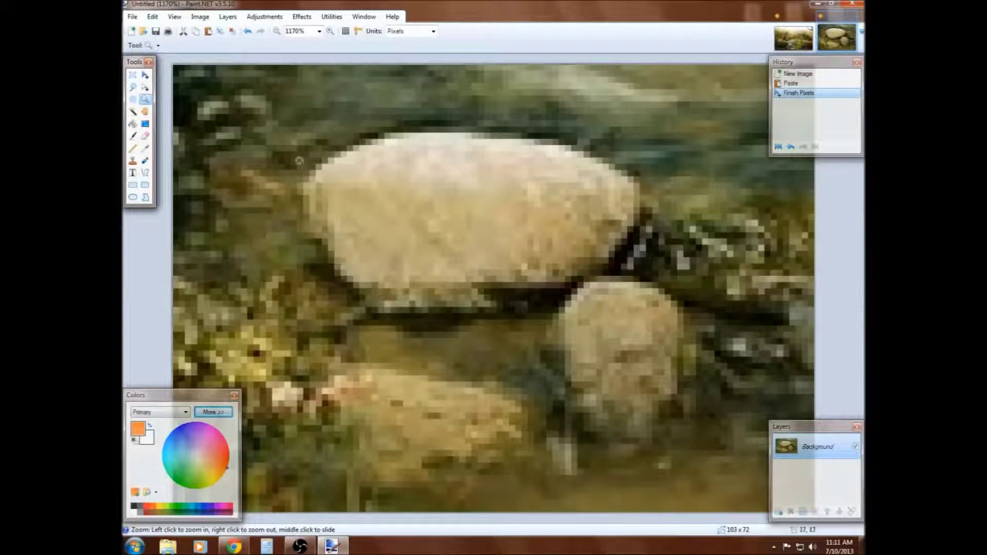
# Try Magic Wand selections of the water around the stones at 50% and 34% tolerance, and undo them
pyautogui.click(133, 111)
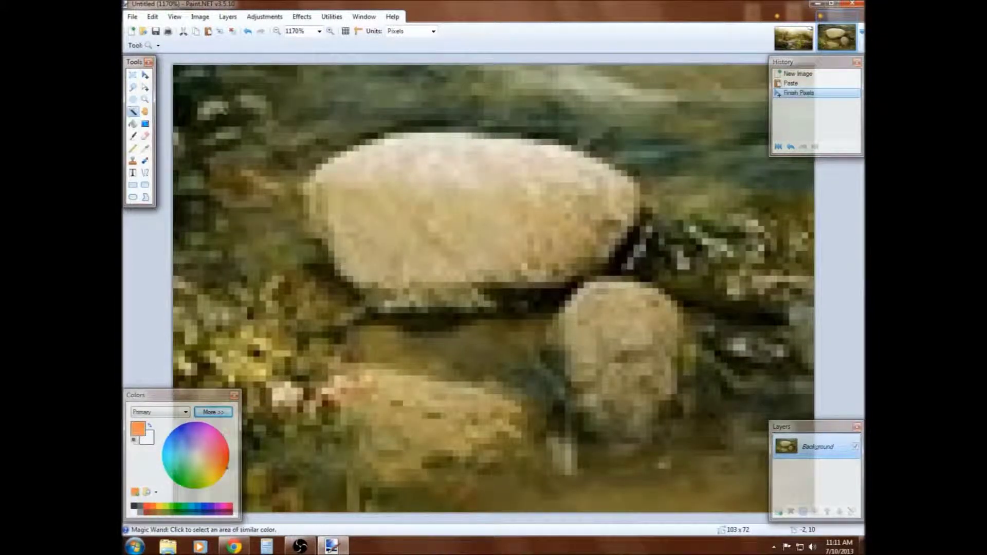
pyautogui.click(285, 108)
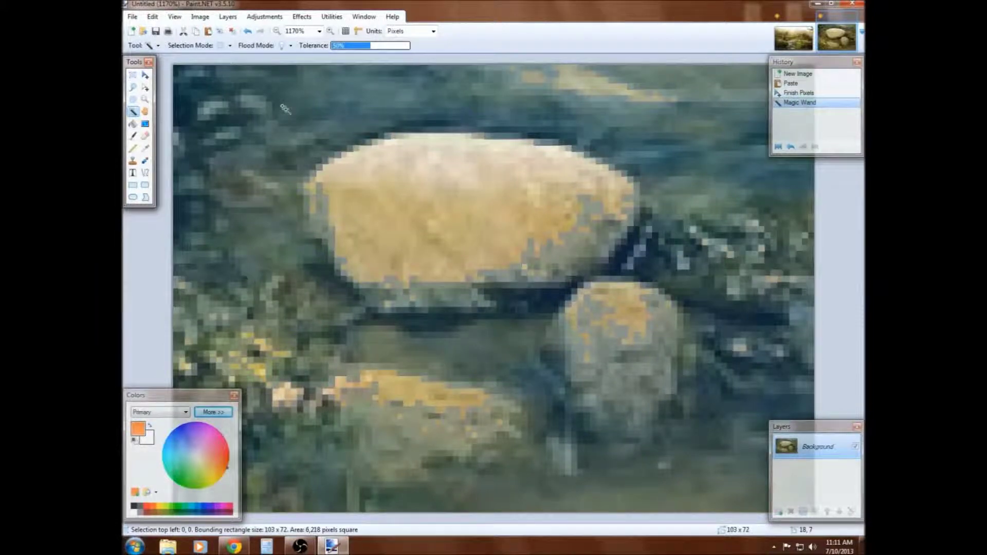
pyautogui.click(359, 45)
pyautogui.click(309, 104)
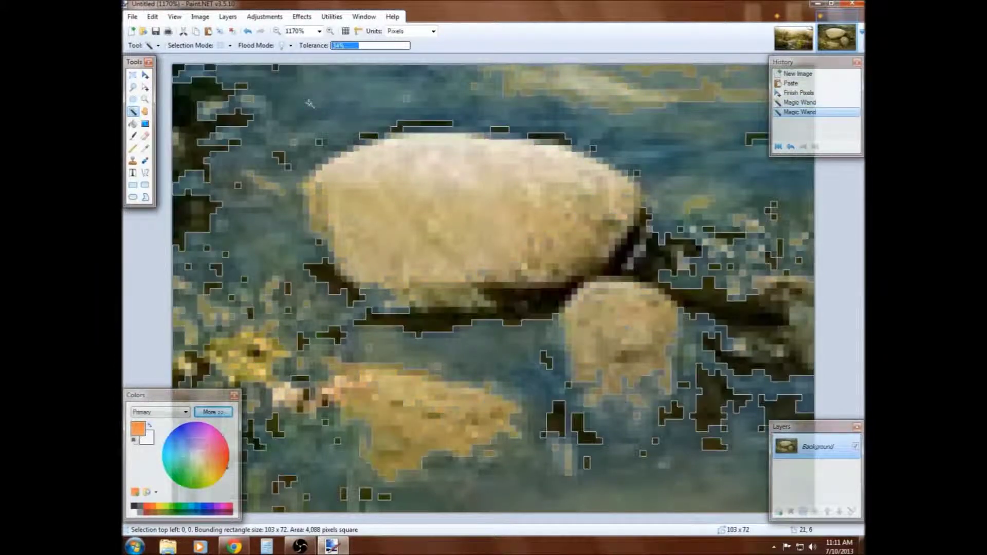
pyautogui.click(222, 132)
pyautogui.hotkey('ctrl', 'z')
pyautogui.hotkey('ctrl', 'z')
pyautogui.hotkey('ctrl', 'z')
pyautogui.hotkey('ctrl', 'z')
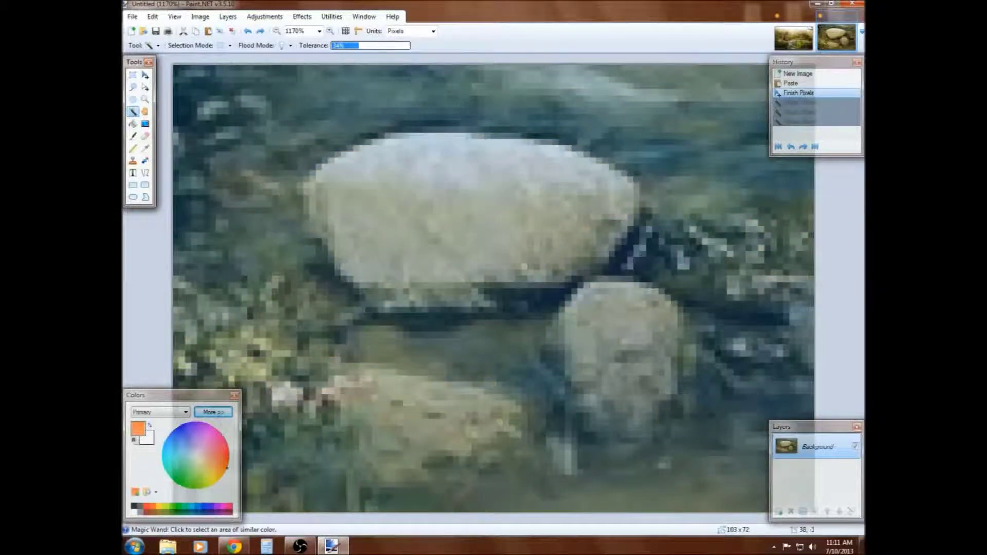
# Lower the Magic Wand tolerance further and select small patches of dark water above the large stone
pyautogui.press('s')
pyautogui.press('s')
pyautogui.press('s')
pyautogui.press('s')
pyautogui.moveTo(351, 47); pyautogui.dragTo(340, 50)
pyautogui.click(266, 103)
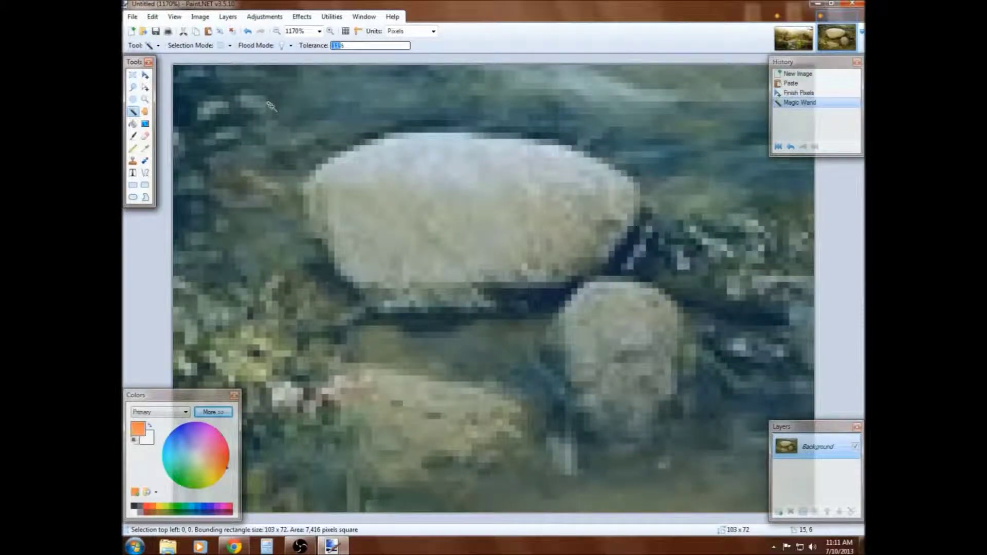
pyautogui.hotkey('ctrl', 'd')
pyautogui.click(277, 116)
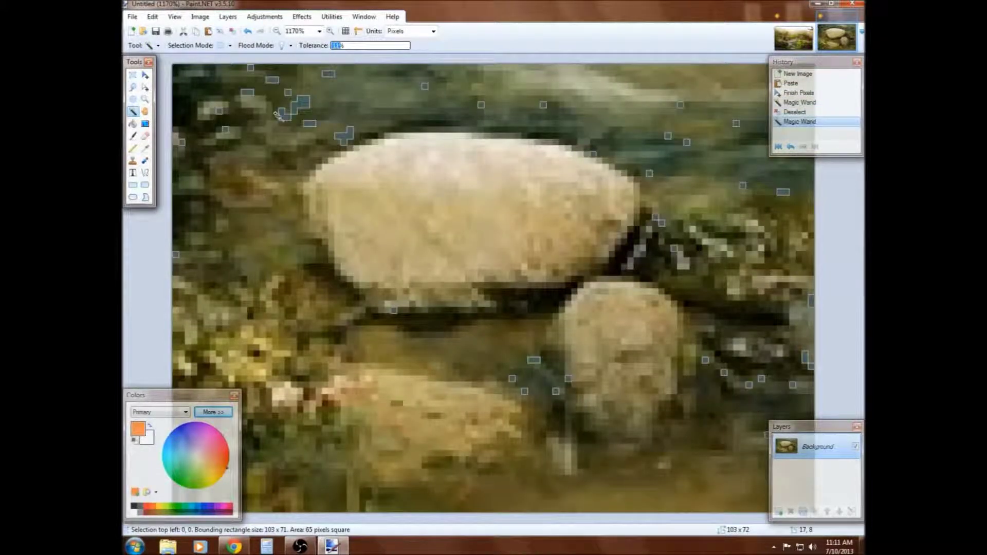
pyautogui.click(270, 124)
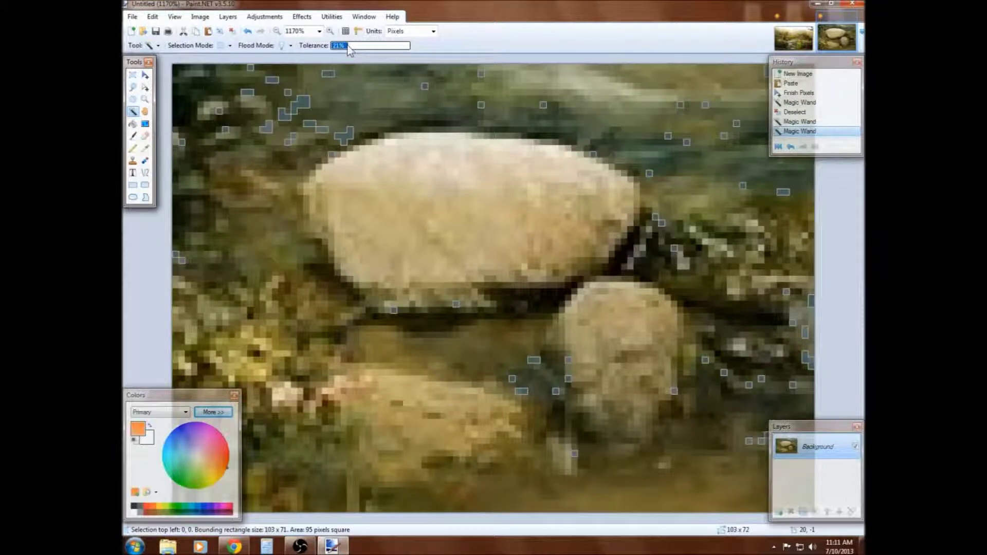
# Set the Magic Wand tolerance to 21%, extend the selection over the water around the stones, and undo the last additions
pyautogui.click(295, 90)
pyautogui.click(282, 112)
pyautogui.click(276, 159)
pyautogui.click(515, 313)
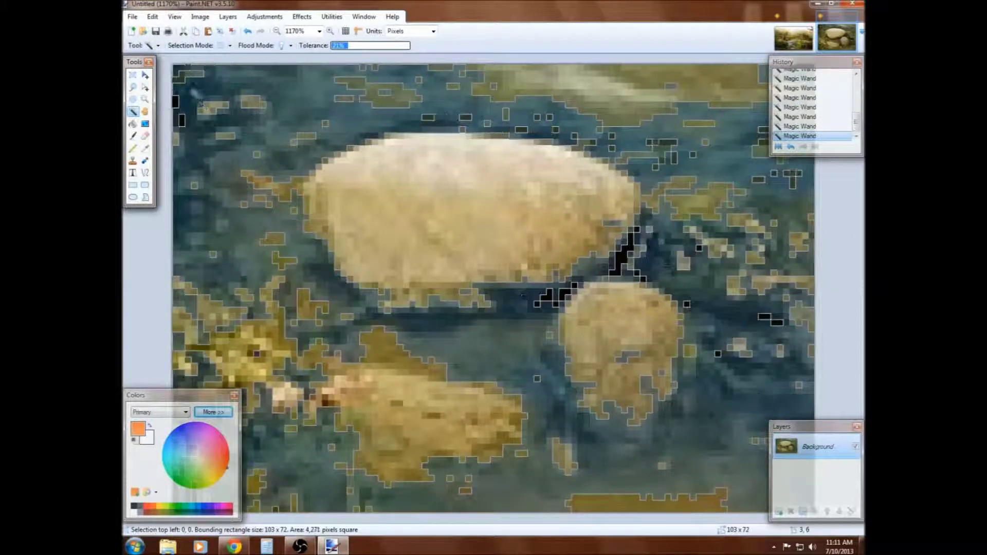
pyautogui.hotkey('ctrl', 'z')
pyautogui.hotkey('ctrl', 'z')
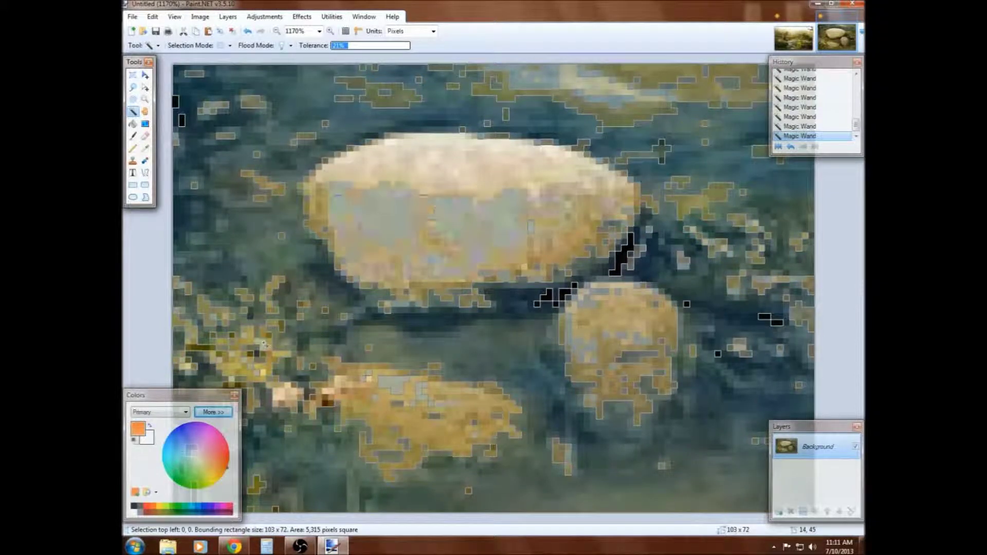
pyautogui.hotkey('ctrl', 'z')
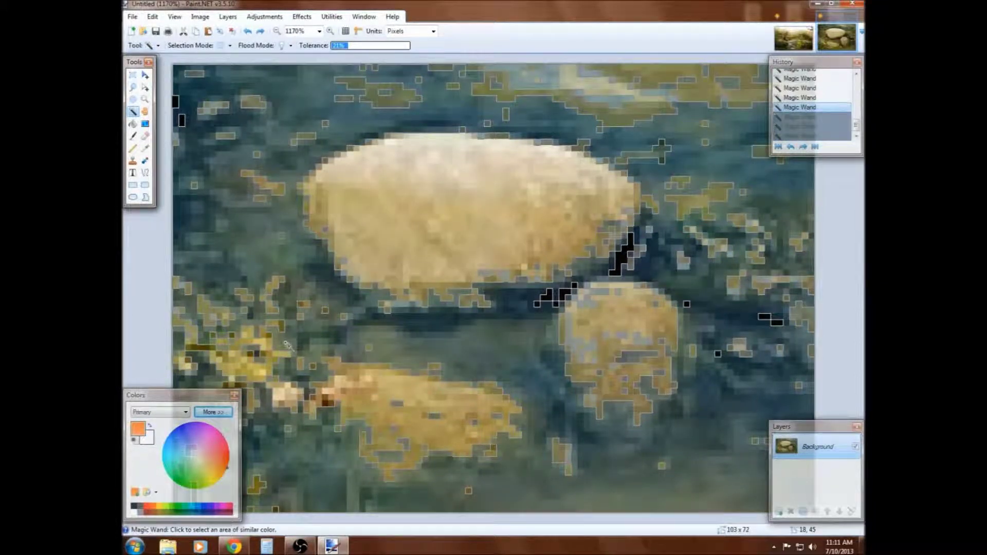
# Replace the Magic Wand selection with a rectangular one around the large stone, about 62 × 34 px
pyautogui.click(133, 75)
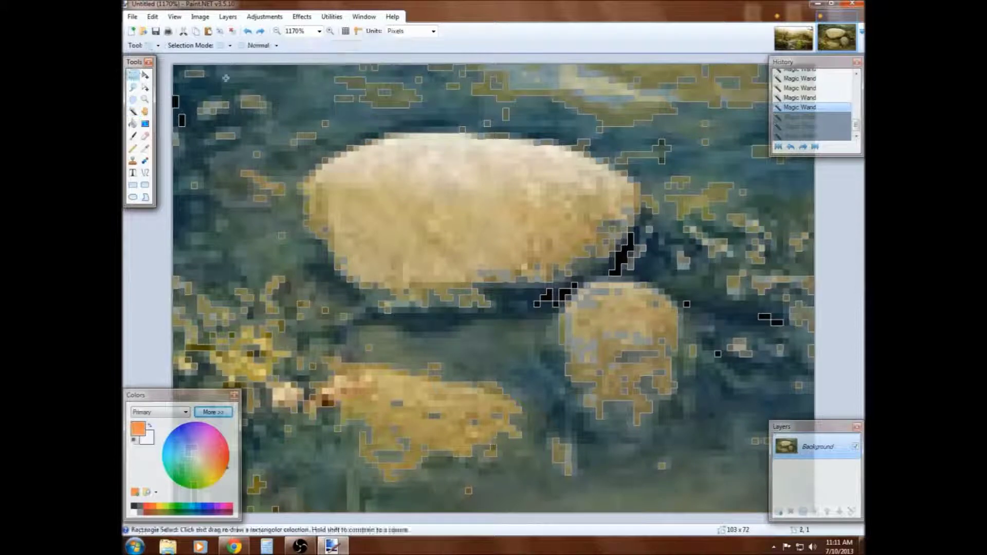
pyautogui.moveTo(222, 77); pyautogui.dragTo(330, 133)
pyautogui.click(332, 133)
pyautogui.moveTo(273, 109); pyautogui.dragTo(656, 314)
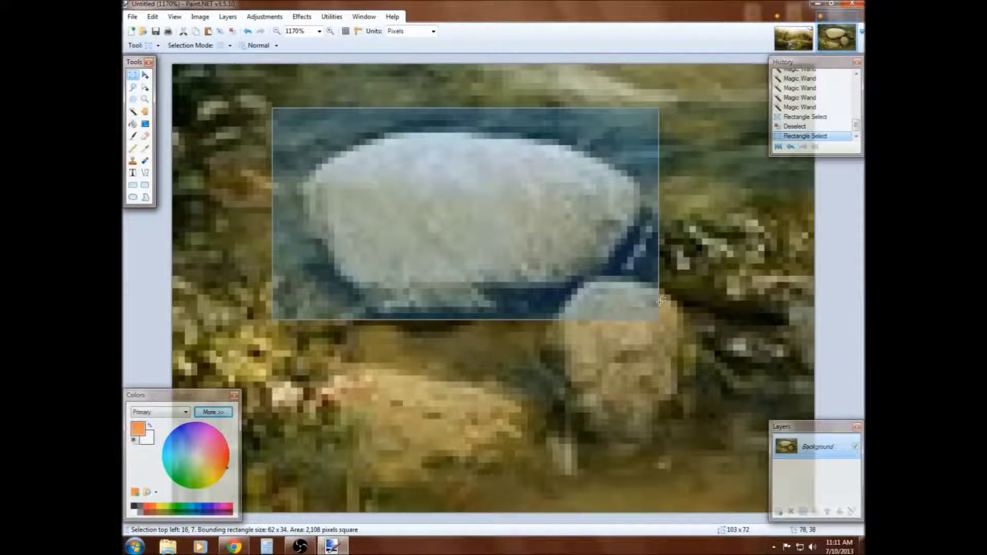
# Copy the selected large stone into a new 62 × 34 px image
pyautogui.click(132, 31)
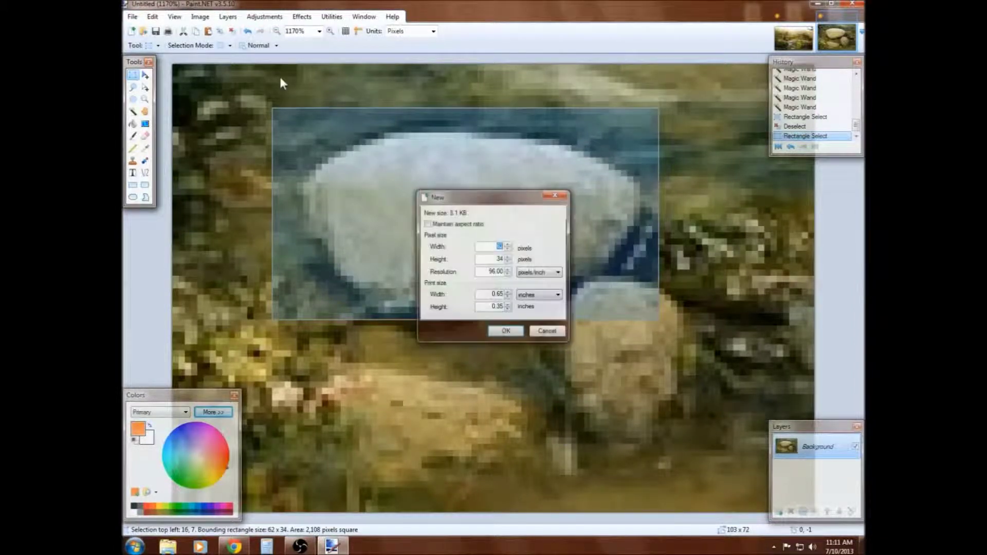
pyautogui.click(506, 333)
pyautogui.hotkey('ctrl', 'v')
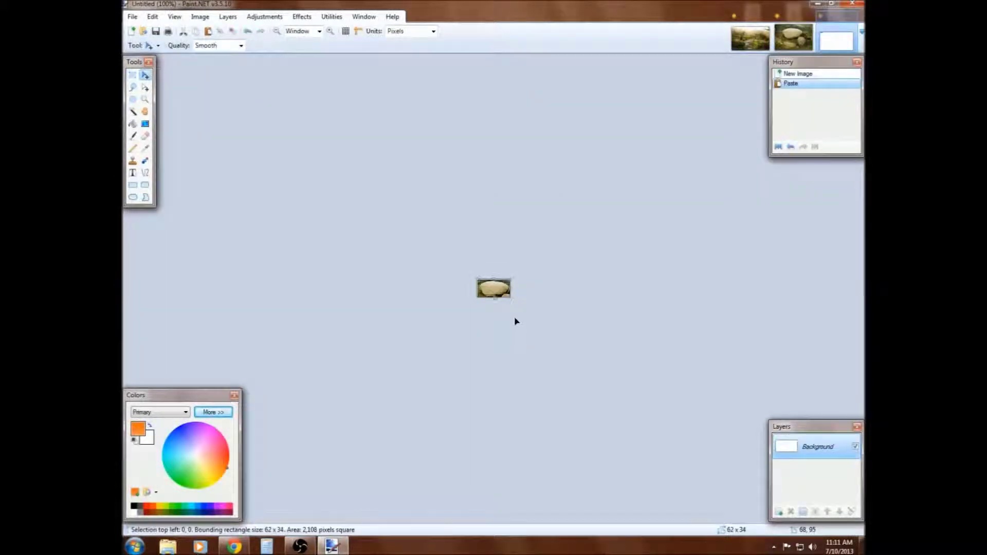
pyautogui.click(146, 99)
pyautogui.hotkey('ctrl', 'b')
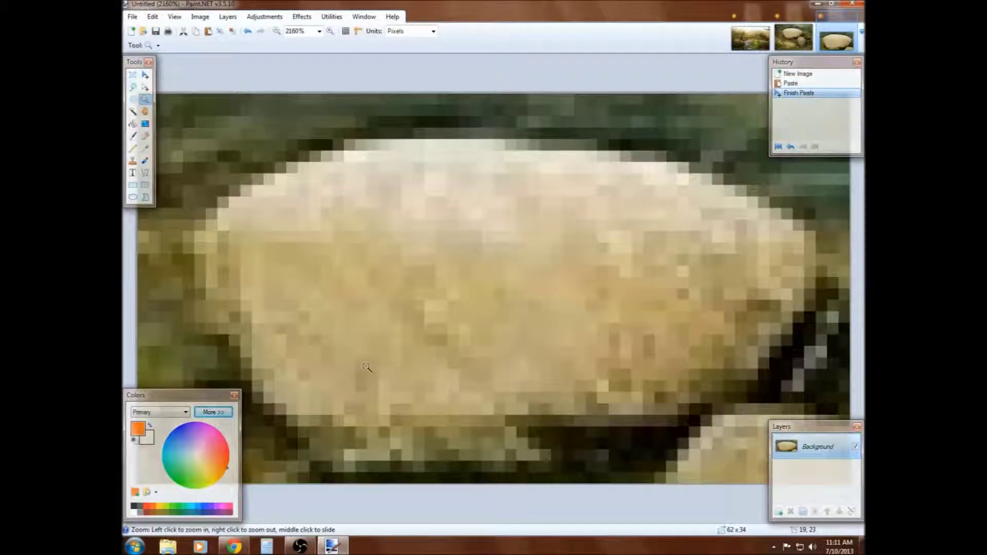
# Select the water around the large stone with the Magic Wand at 21% tolerance, adding neighbouring shades near its upper-left edge
pyautogui.click(133, 111)
pyautogui.click(221, 125)
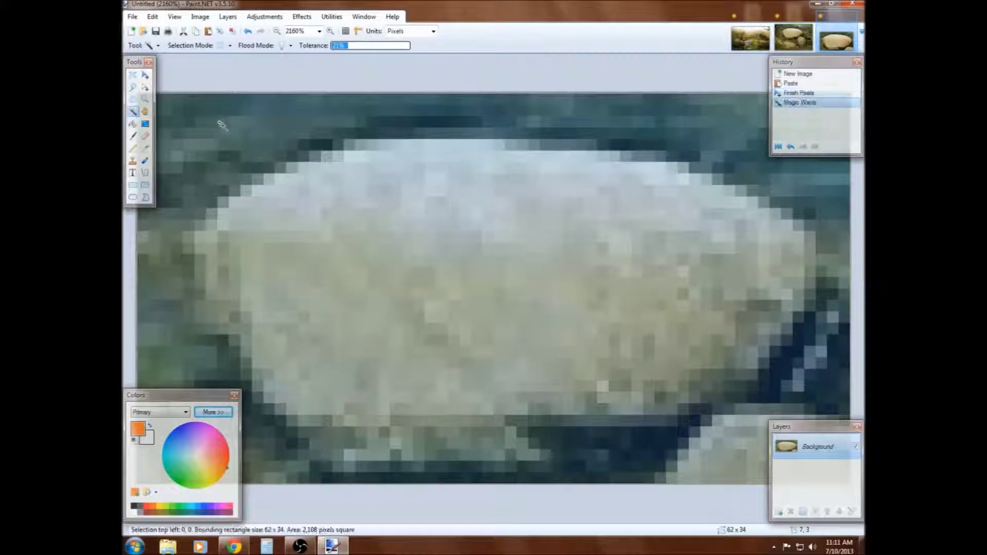
pyautogui.click(242, 143)
pyautogui.keyDown('ctrl'); pyautogui.click(229, 139); pyautogui.keyUp('ctrl')
pyautogui.keyDown('ctrl'); pyautogui.click(221, 135); pyautogui.keyUp('ctrl')
pyautogui.keyDown('ctrl'); pyautogui.click(213, 127); pyautogui.keyUp('ctrl')
pyautogui.keyDown('ctrl'); pyautogui.click(221, 136); pyautogui.keyUp('ctrl')
pyautogui.keyDown('ctrl'); pyautogui.click(232, 154); pyautogui.keyUp('ctrl')
pyautogui.keyDown('ctrl'); pyautogui.click(238, 166); pyautogui.keyUp('ctrl')
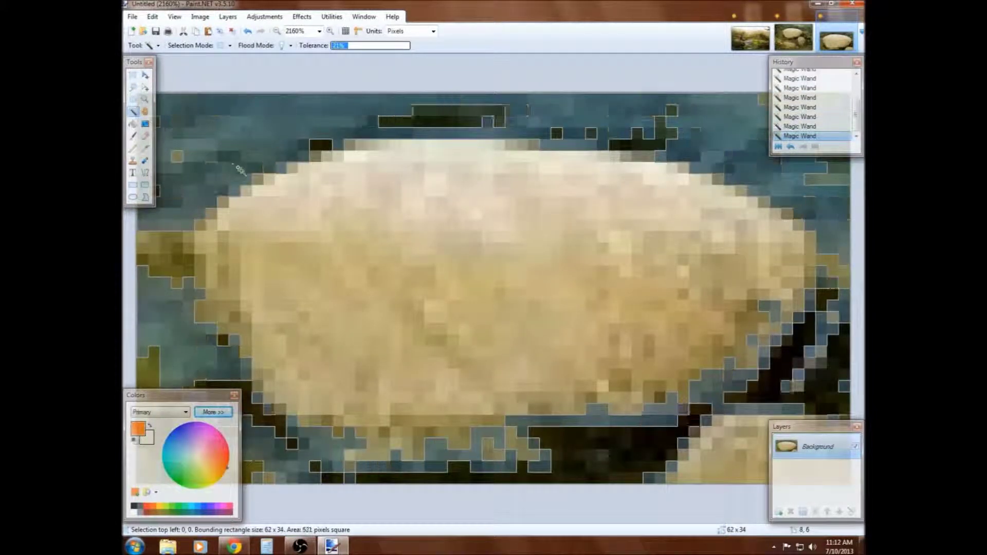
pyautogui.keyDown('ctrl'); pyautogui.click(177, 158); pyautogui.keyUp('ctrl')
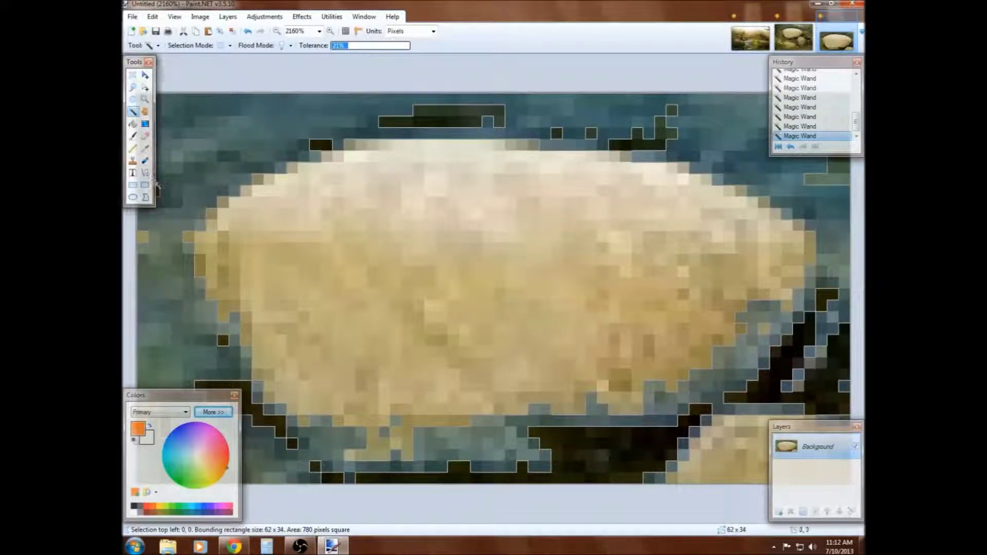
# Add the remaining dark and light background patches around the stone to the Magic Wand selection, and erase the selected background
pyautogui.keyDown('ctrl'); pyautogui.click(434, 110); pyautogui.keyUp('ctrl')
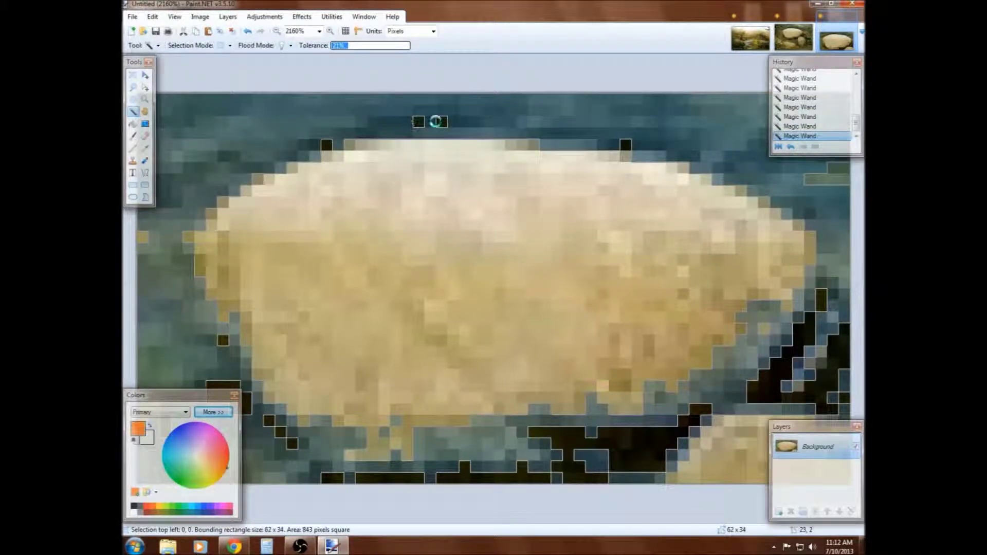
pyautogui.keyDown('ctrl'); pyautogui.click(643, 434); pyautogui.keyUp('ctrl')
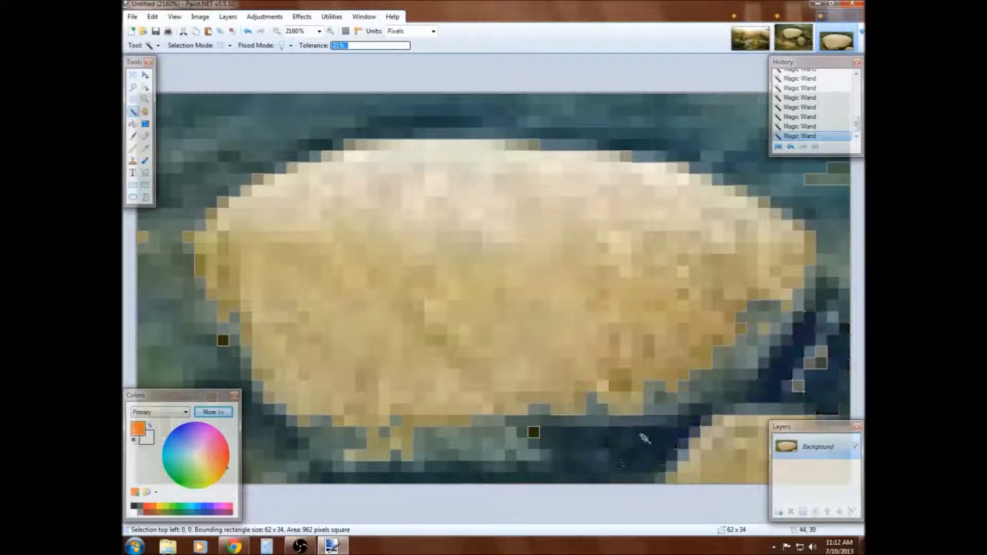
pyautogui.keyDown('ctrl'); pyautogui.click(533, 433); pyautogui.keyUp('ctrl')
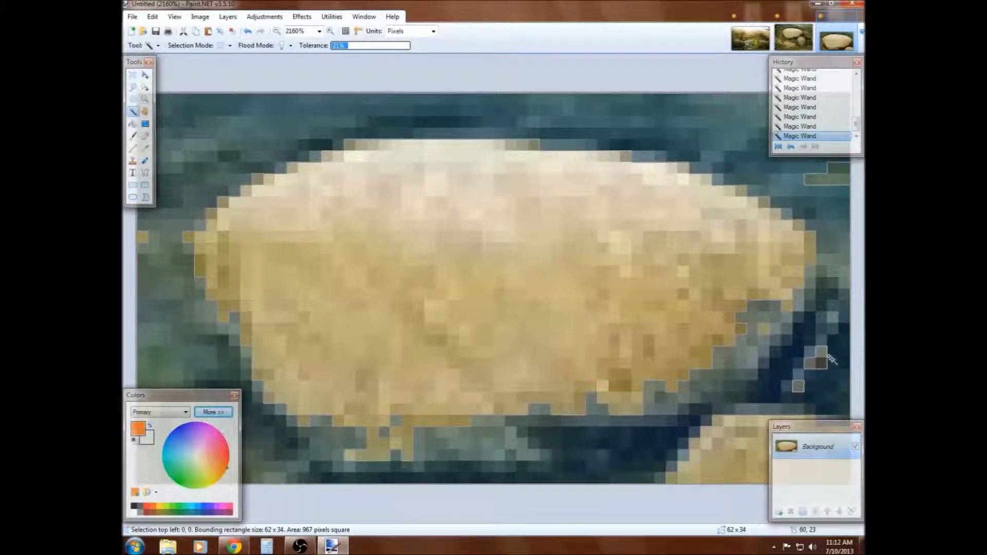
pyautogui.keyDown('ctrl'); pyautogui.click(822, 354); pyautogui.keyUp('ctrl')
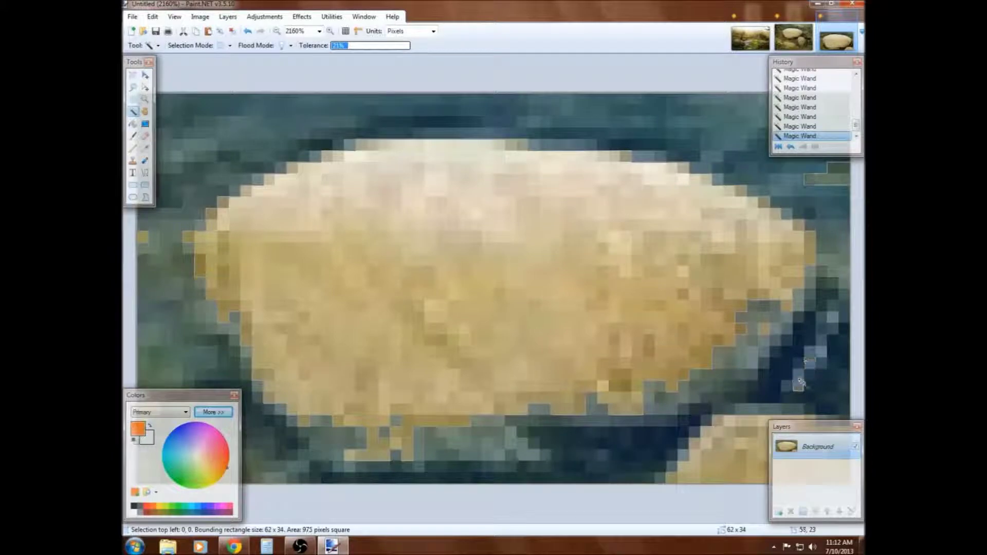
pyautogui.keyDown('ctrl'); pyautogui.click(841, 182); pyautogui.keyUp('ctrl')
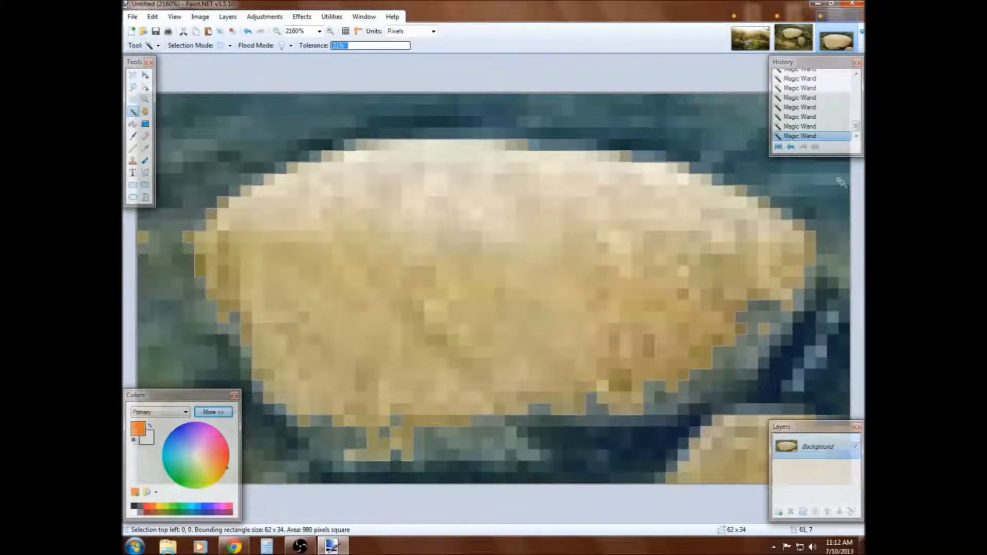
pyautogui.hotkey('ctrl', 'z')
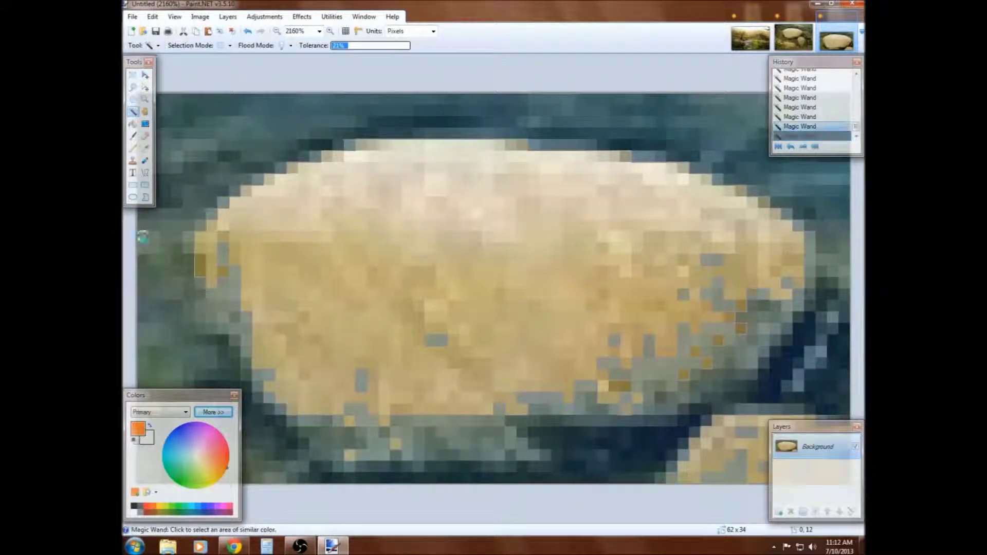
pyautogui.press('Delete')
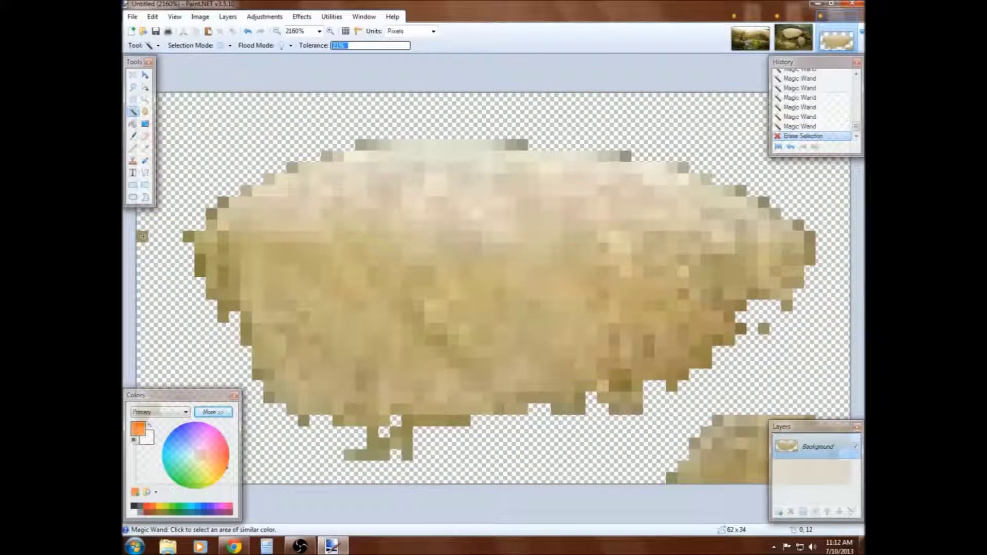
# Erase the stray background patches below, to the lower right of and to the left of the stone using rectangular selections
pyautogui.click(134, 75)
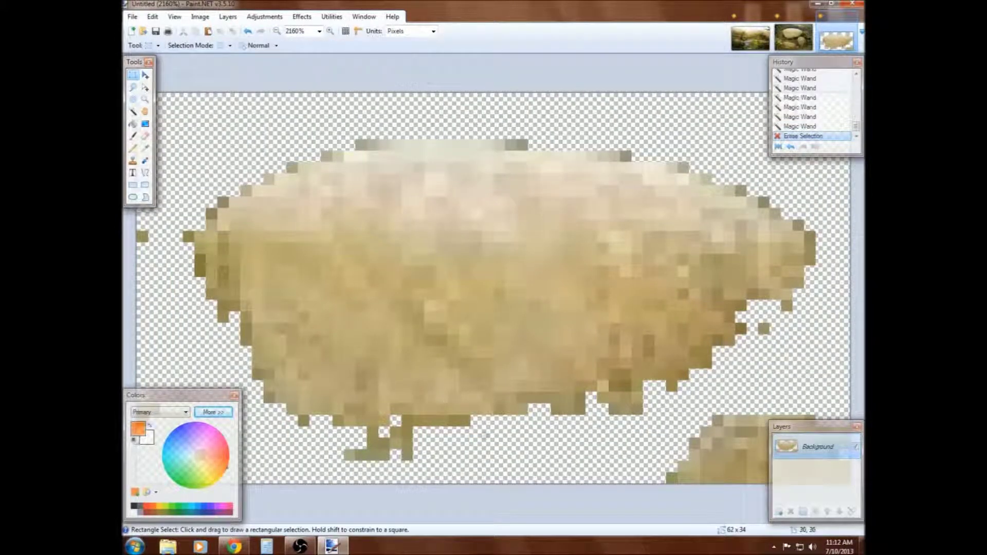
pyautogui.moveTo(482, 426); pyautogui.dragTo(210, 497)
pyautogui.press('Delete')
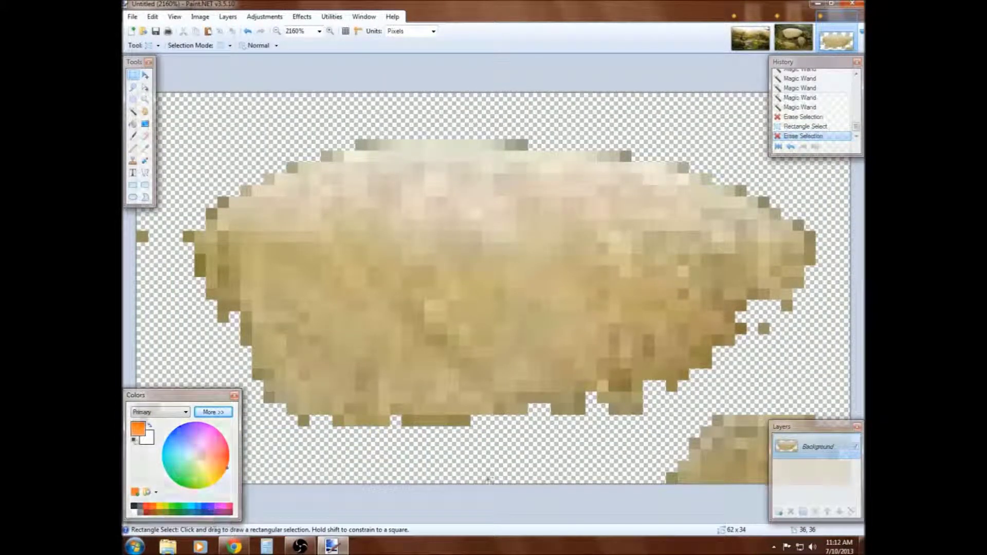
pyautogui.moveTo(656, 408); pyautogui.dragTo(771, 485)
pyautogui.click(862, 544)
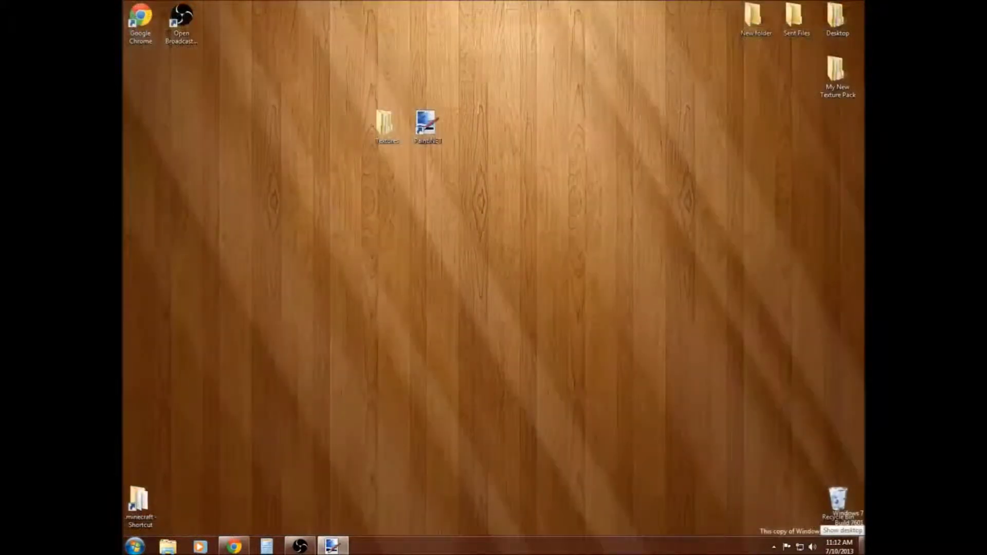
pyautogui.click(839, 547)
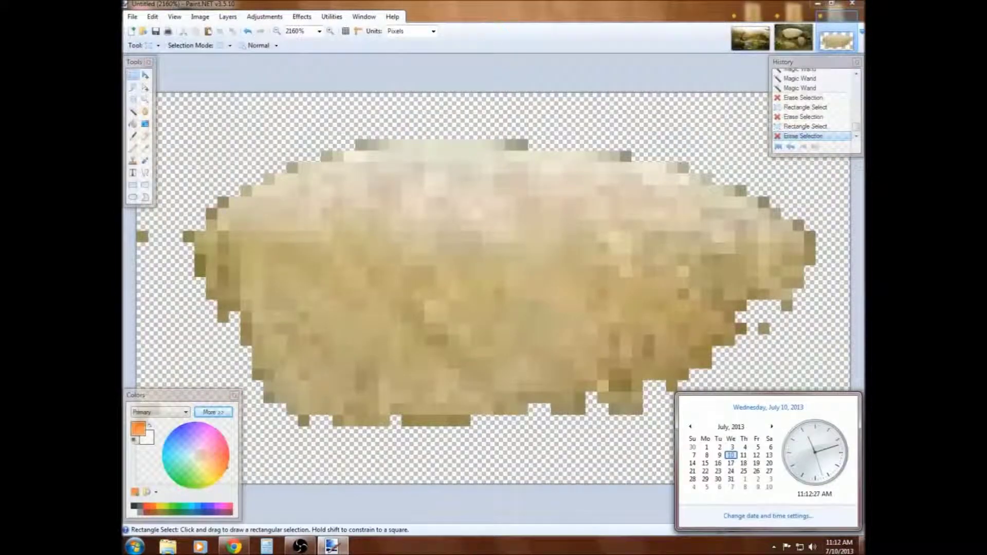
pyautogui.click(827, 349)
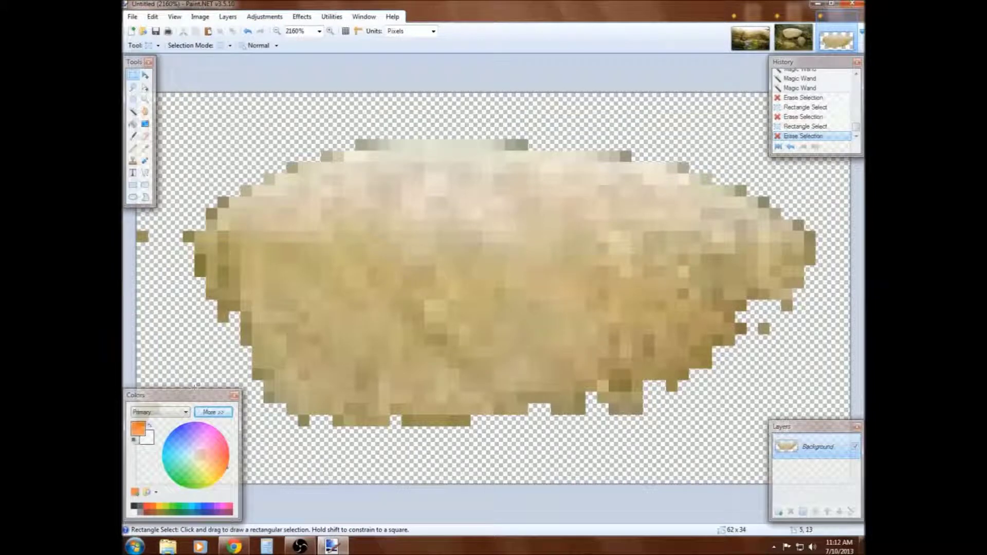
pyautogui.moveTo(160, 210); pyautogui.dragTo(125, 294)
pyautogui.press('Delete')
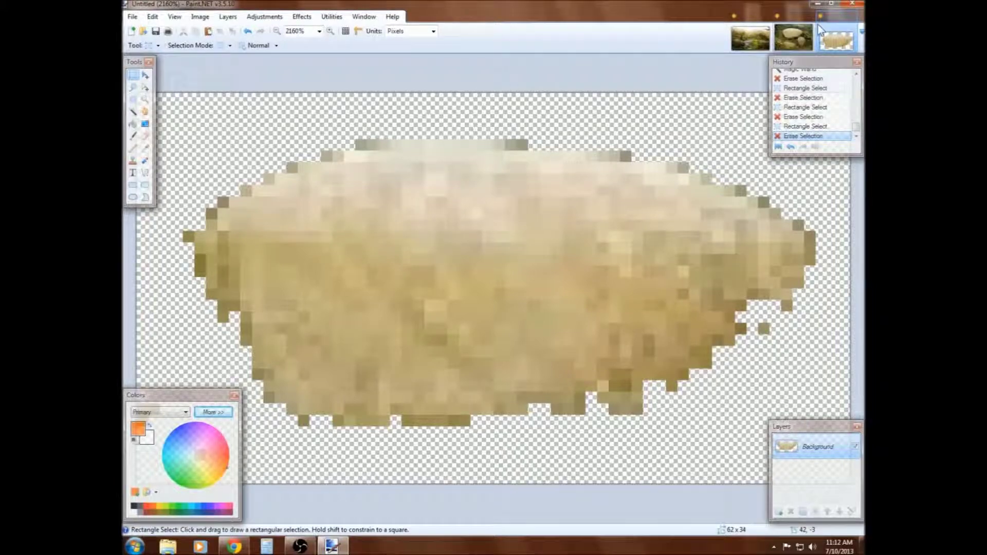
# Clear the old selection in the landscape image and select an area of about 78 × 61 px on the deck beside the railing post
pyautogui.click(759, 36)
pyautogui.scroll(-10, 590, 194)
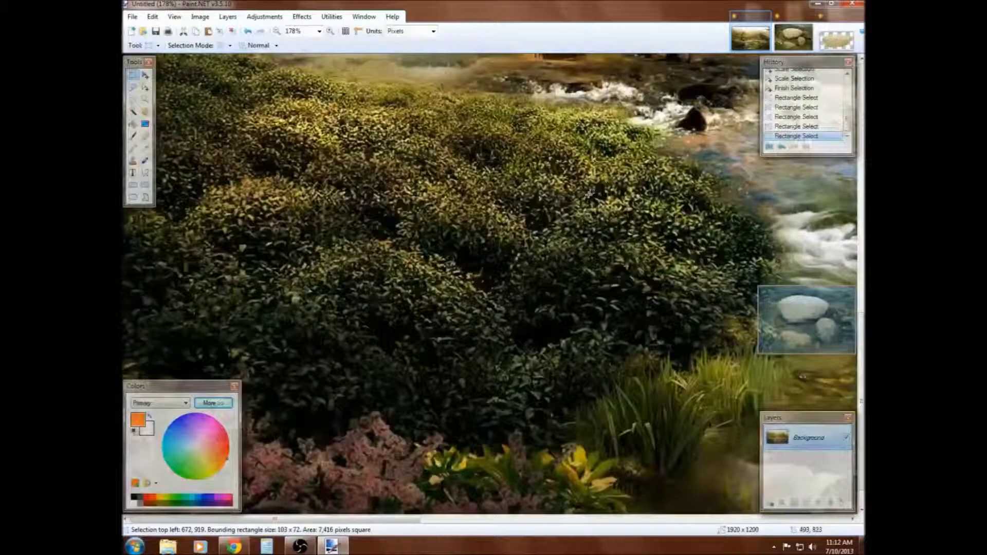
pyautogui.hotkey('ctrl', 'd')
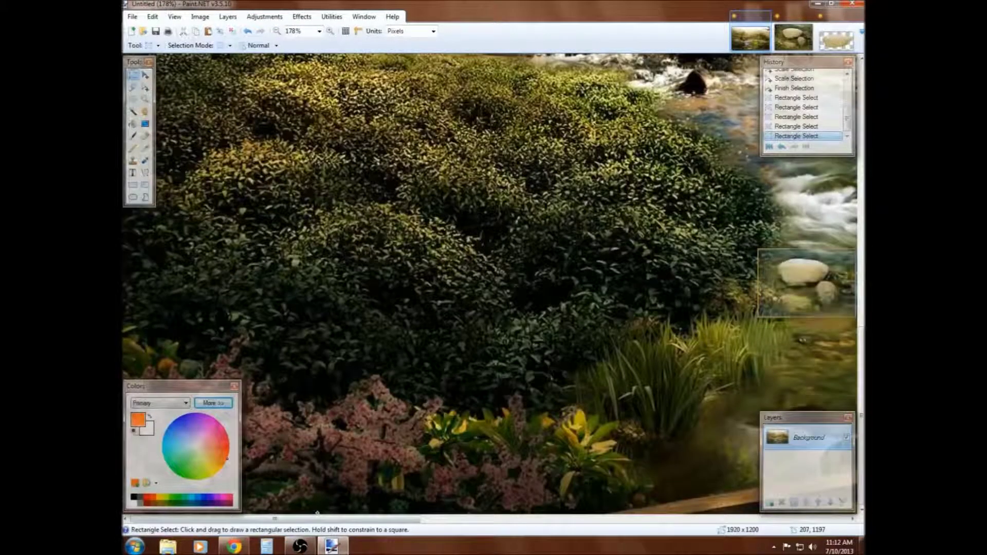
pyautogui.hscroll(5, 317, 522)
pyautogui.hscroll(10, 317, 524)
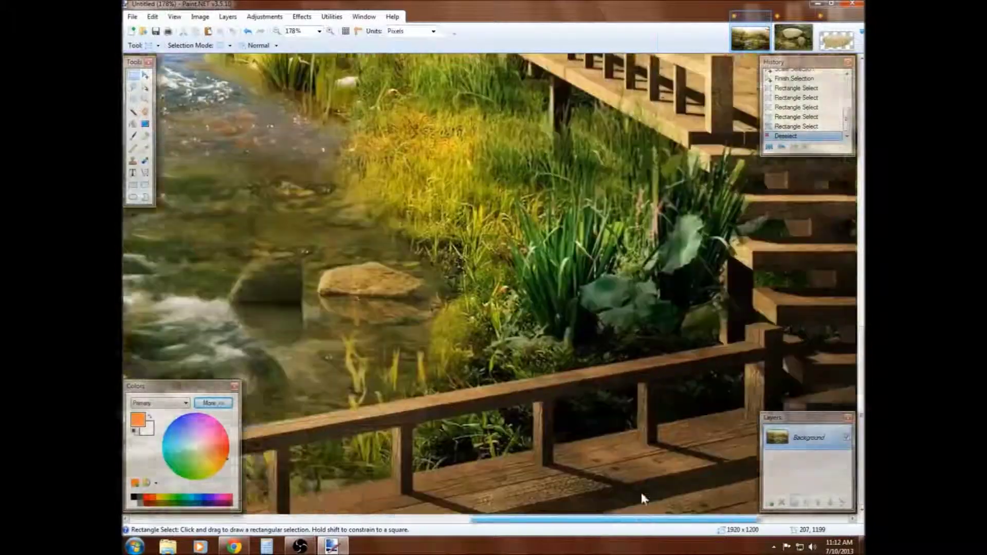
pyautogui.scroll(10, 683, 337)
pyautogui.scroll(-10, 637, 293)
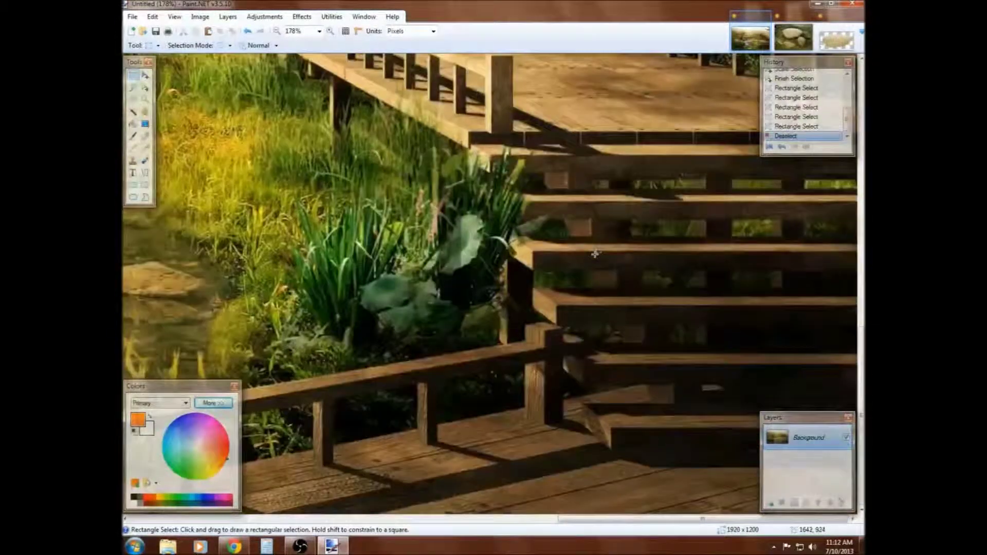
pyautogui.moveTo(591, 288); pyautogui.dragTo(592, 366)
pyautogui.moveTo(582, 413); pyautogui.dragTo(508, 469)
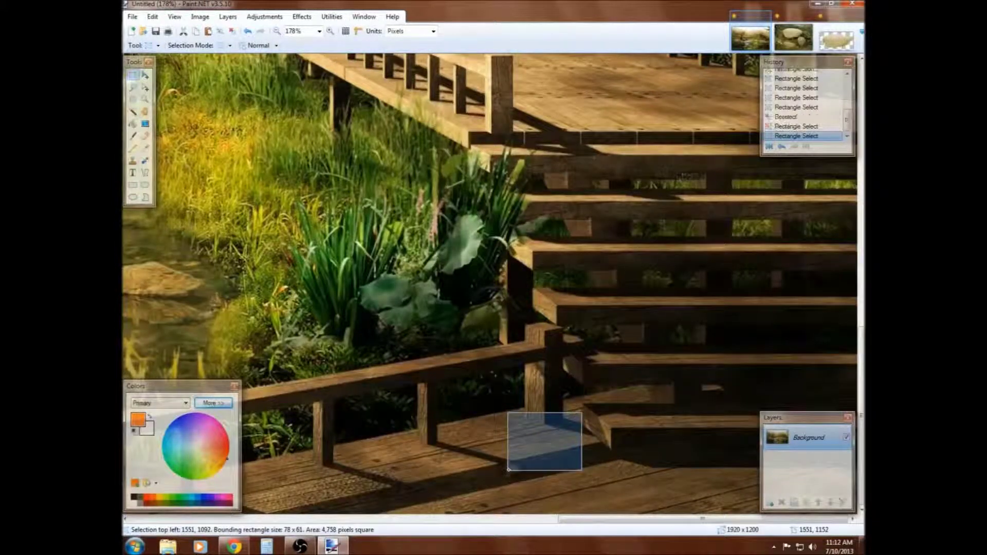
# Copy the entire 62 × 34 px cut-out stone image and return to the landscape image
pyautogui.click(822, 42)
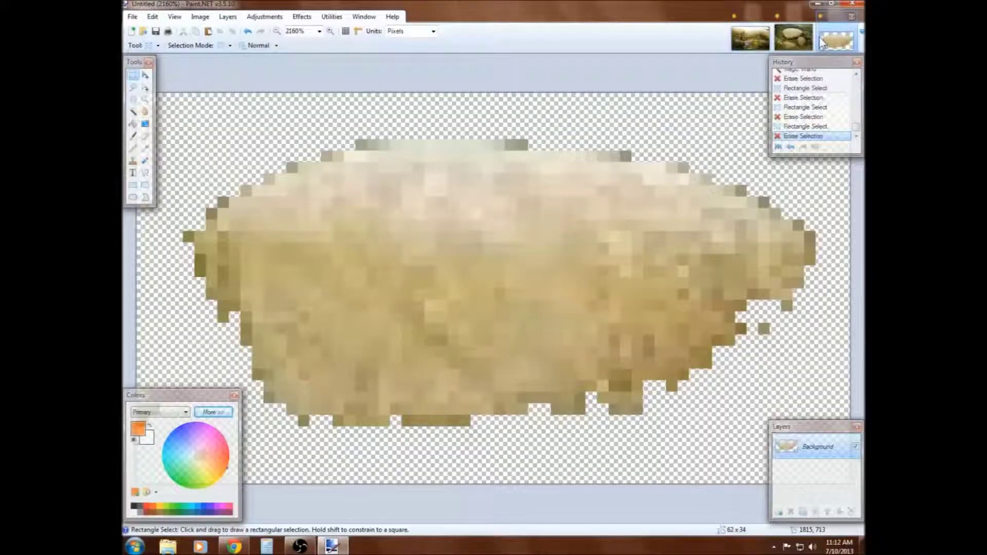
pyautogui.hotkey('ctrl', 'a')
pyautogui.click(794, 39)
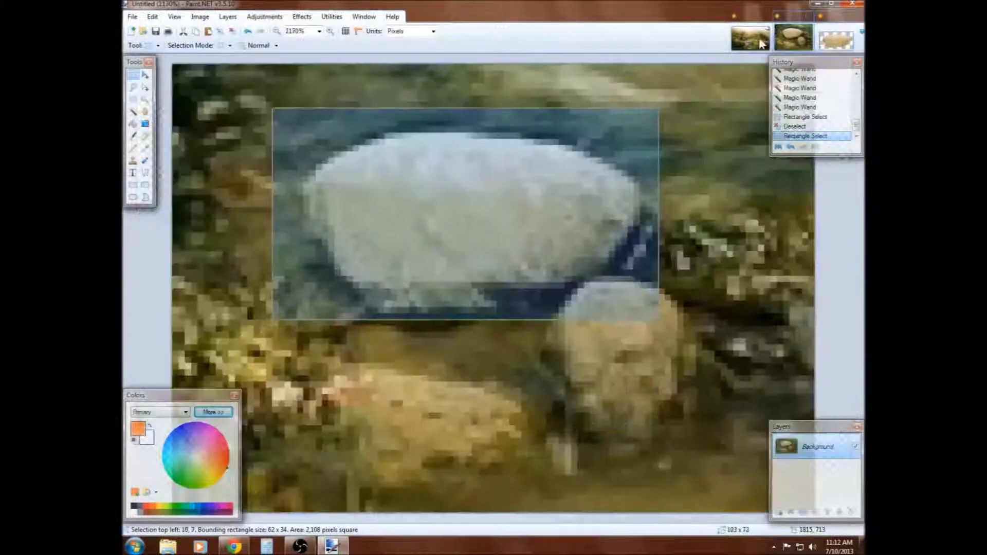
pyautogui.click(758, 38)
# Try to paste the cut-out stone directly onto the landscape's Background layer and place it on the deck
pyautogui.hotkey('ctrl', 'v')
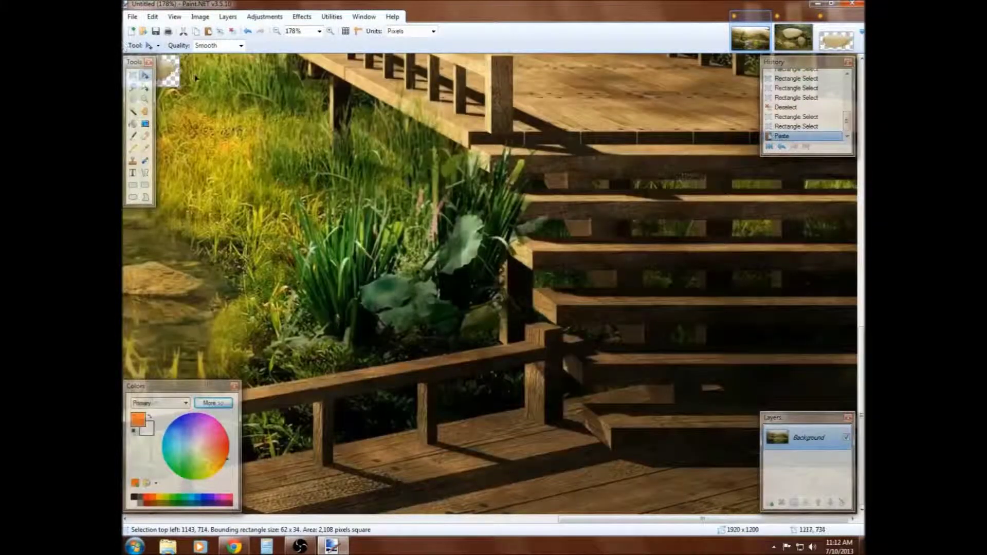
pyautogui.moveTo(175, 73); pyautogui.dragTo(537, 535)
pyautogui.hotkey('ctrl', 'z')
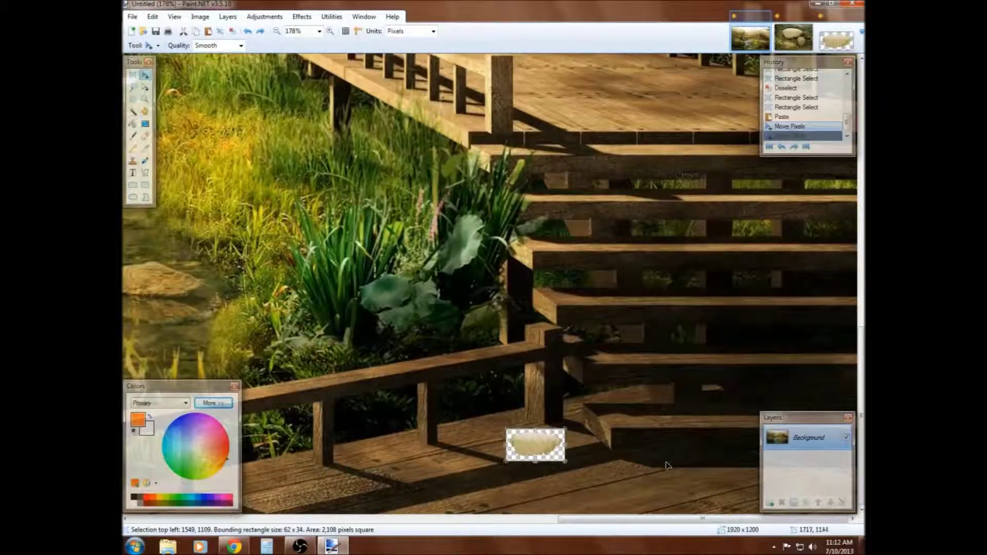
pyautogui.hotkey('ctrl', 'z')
pyautogui.hotkey('ctrl', 'z')
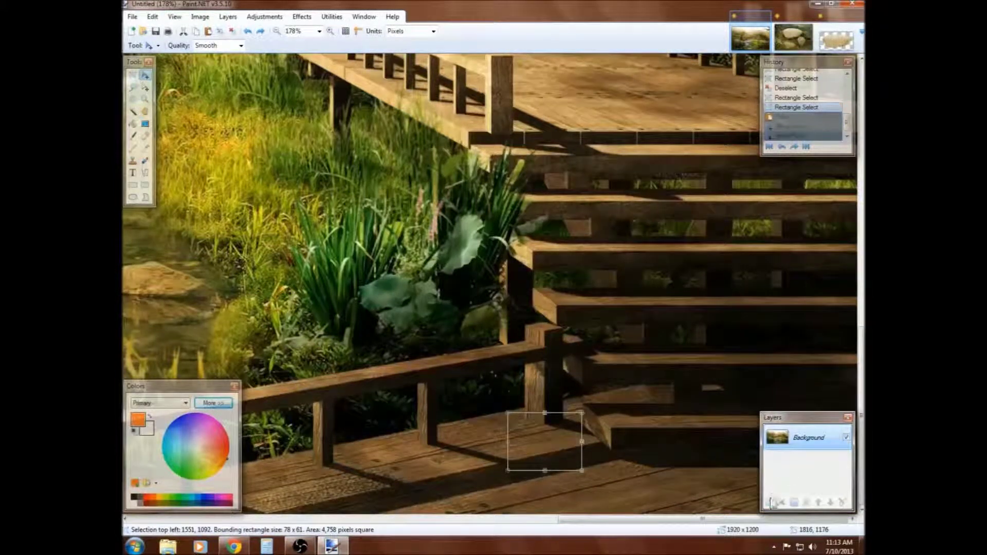
# Paste the stone on a new layer, place it on the deck beside the railing post, and merge it into the Background
pyautogui.click(770, 503)
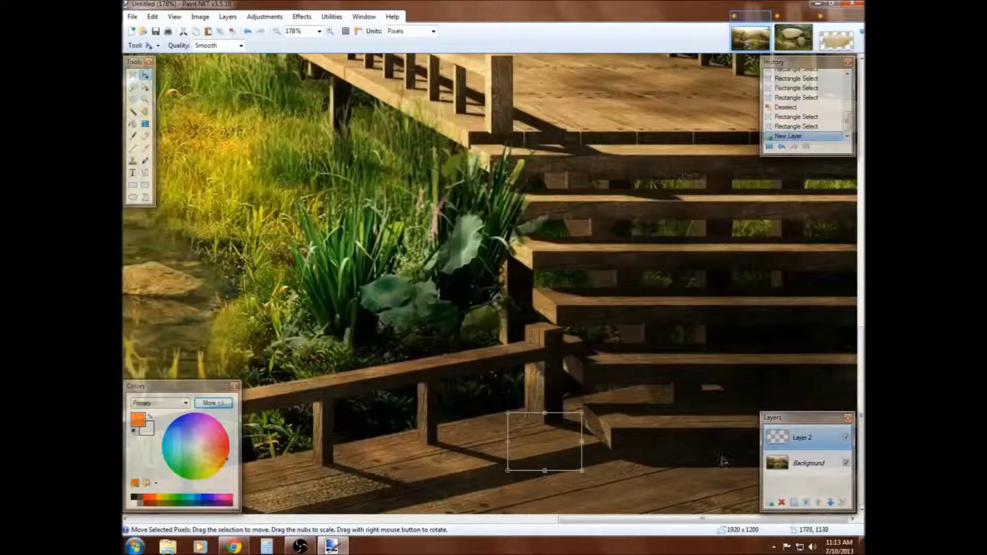
pyautogui.hotkey('ctrl', 'v')
pyautogui.moveTo(175, 71); pyautogui.dragTo(561, 443)
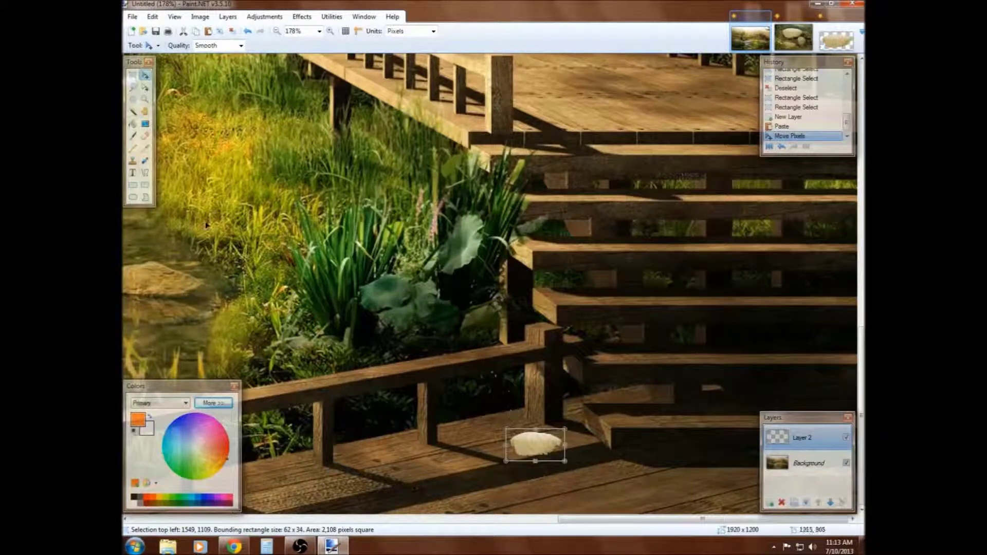
pyautogui.click(132, 75)
pyautogui.click(454, 190)
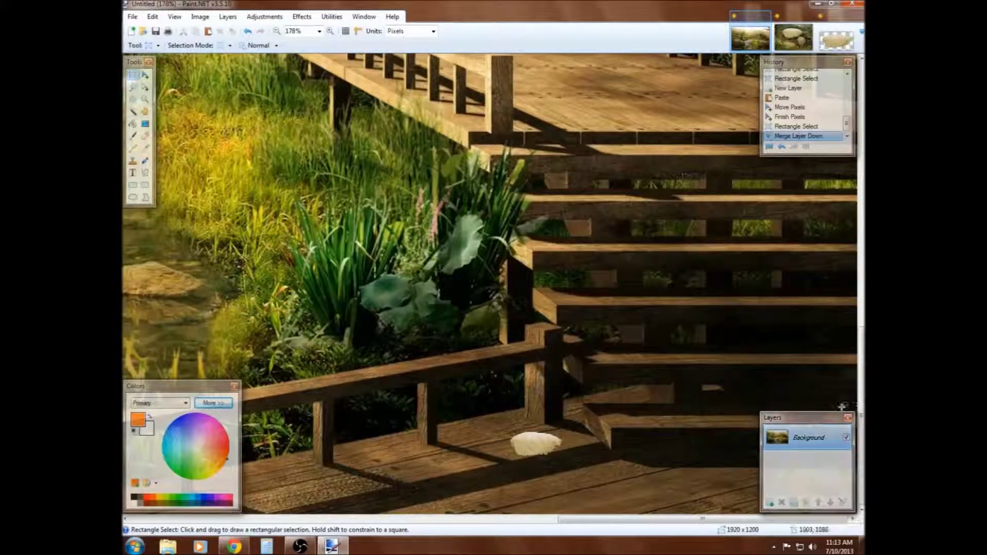
# Draw rectangular selections around the stone on the deck, the last about 124 × 97 px, and clear the selection
pyautogui.moveTo(591, 421); pyautogui.dragTo(406, 496)
pyautogui.moveTo(584, 385); pyautogui.dragTo(466, 478)
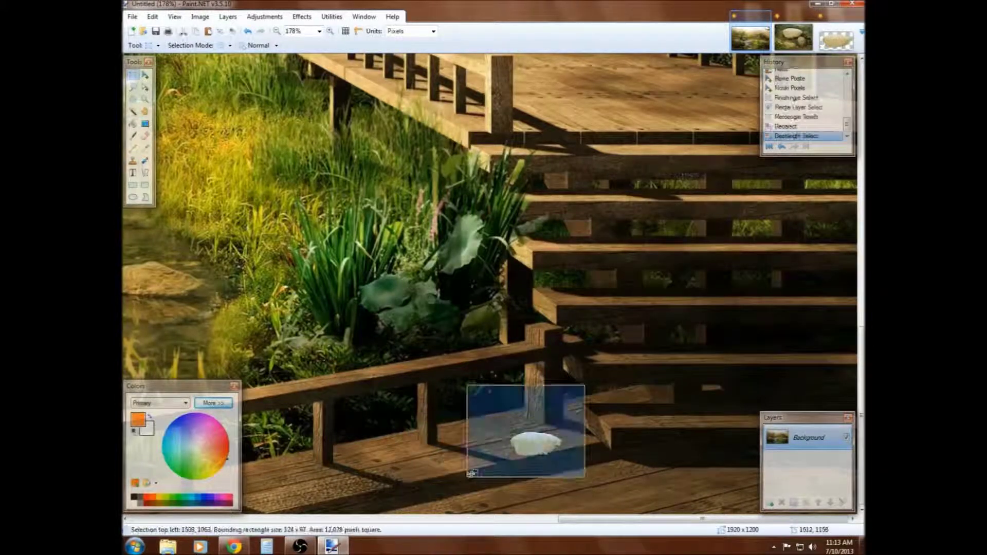
pyautogui.click(611, 384)
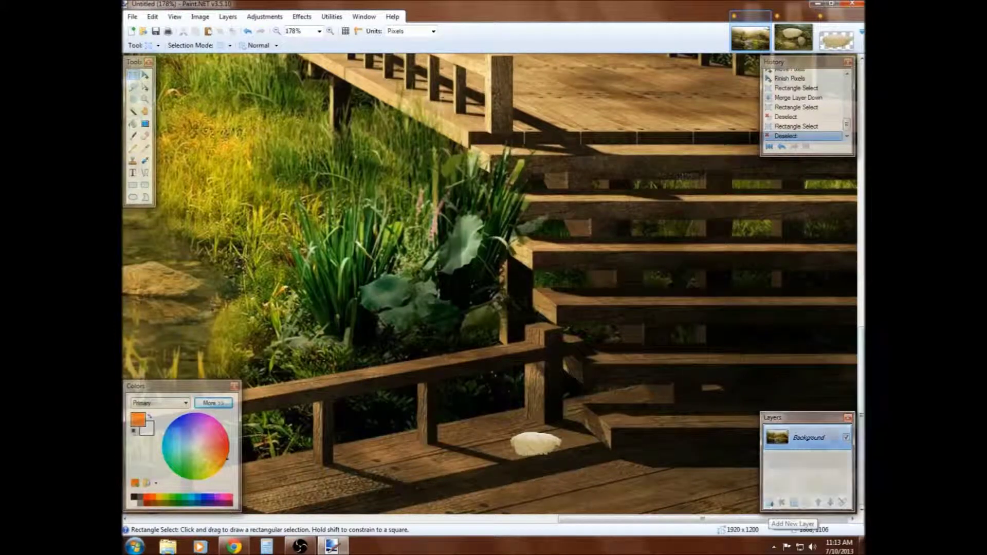
# Add two new layers to the landscape image and move both below the Background layer
pyautogui.click(769, 503)
pyautogui.click(770, 503)
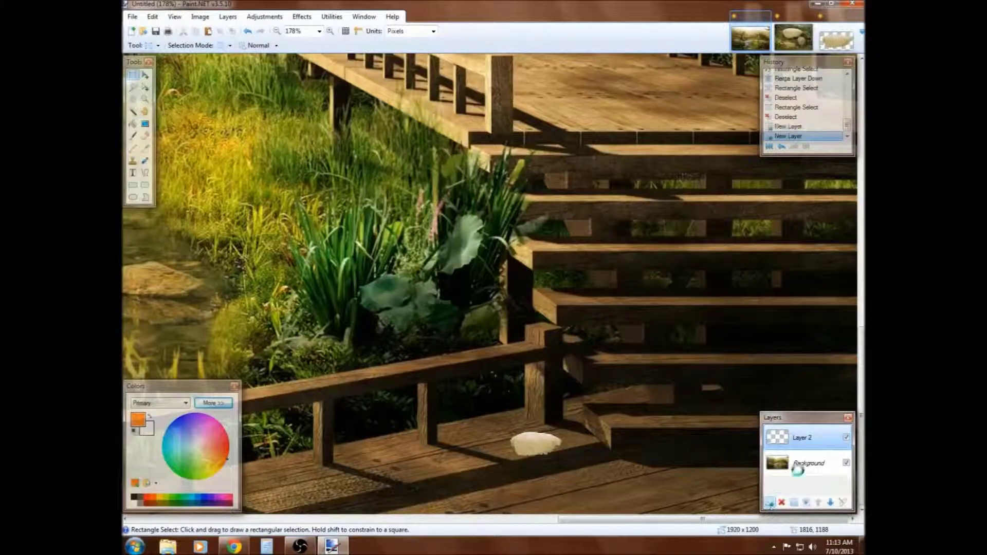
pyautogui.click(831, 502)
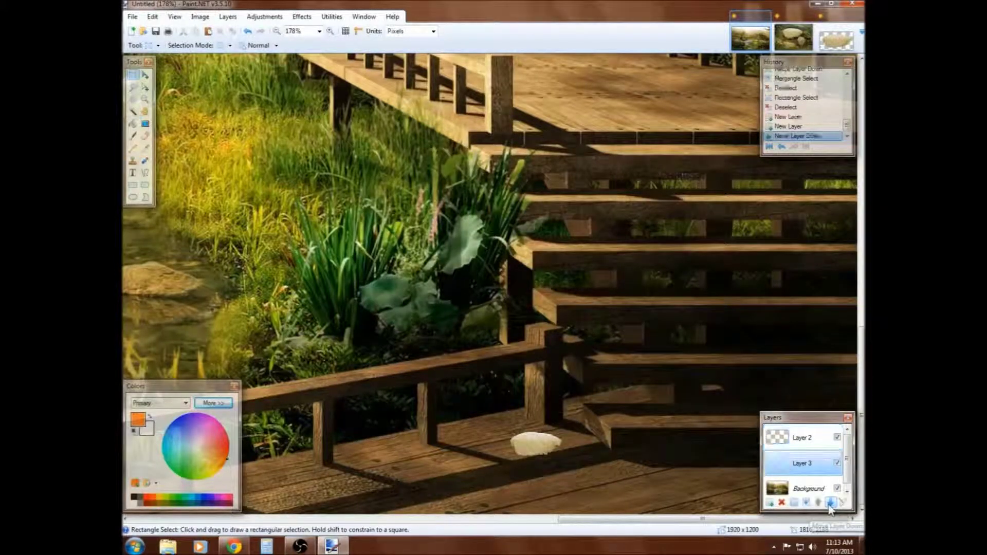
pyautogui.click(830, 503)
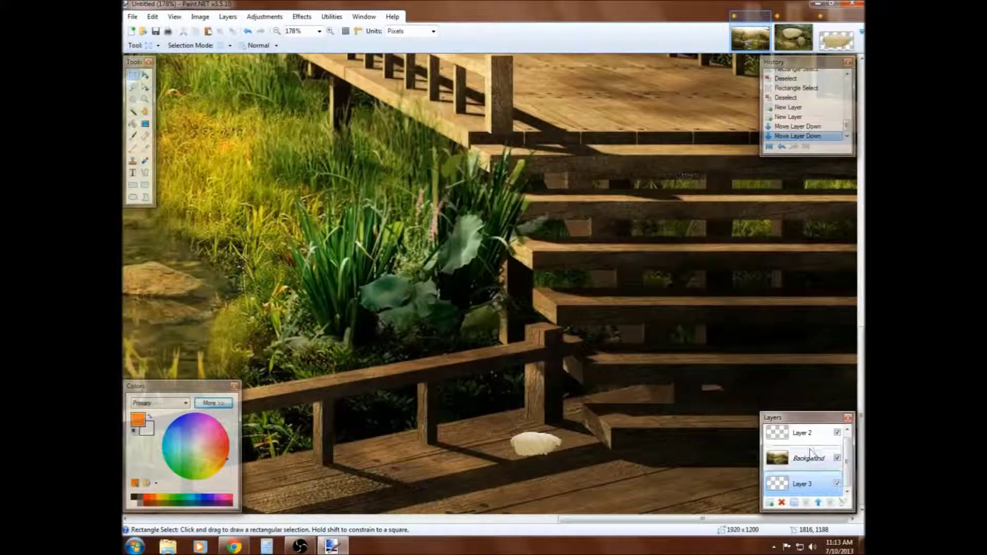
pyautogui.click(795, 438)
pyautogui.click(830, 502)
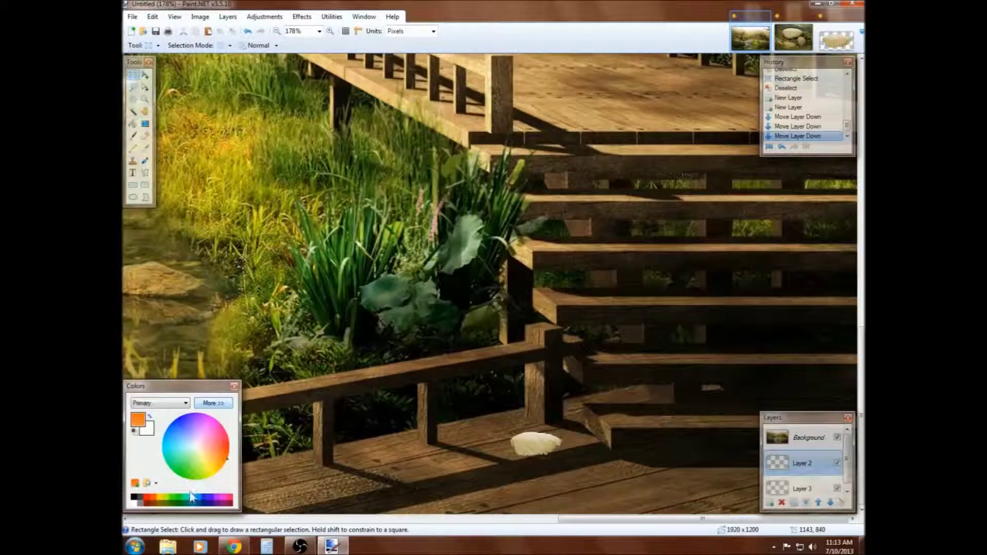
# Fill Layer 2 with solid black using the Paint Bucket
pyautogui.click(136, 497)
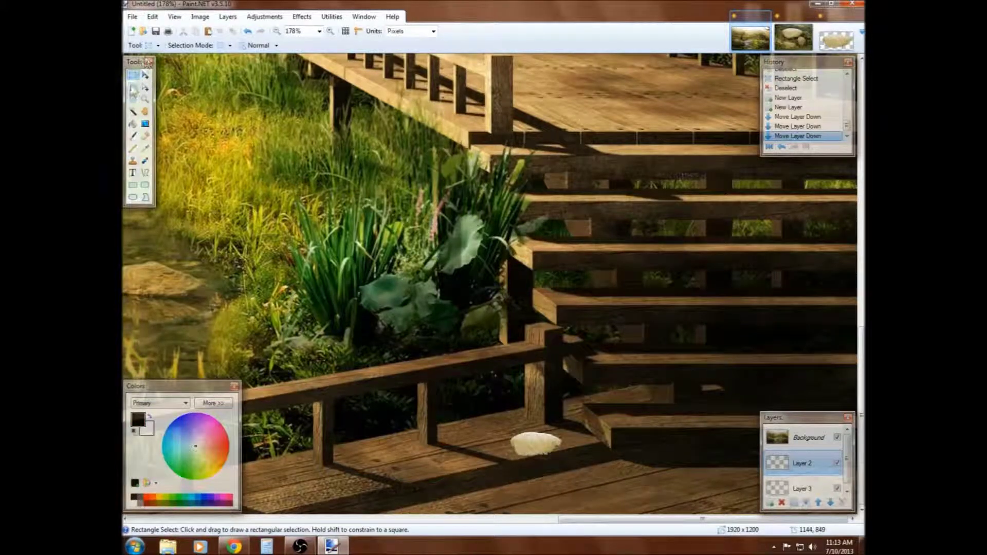
pyautogui.click(133, 124)
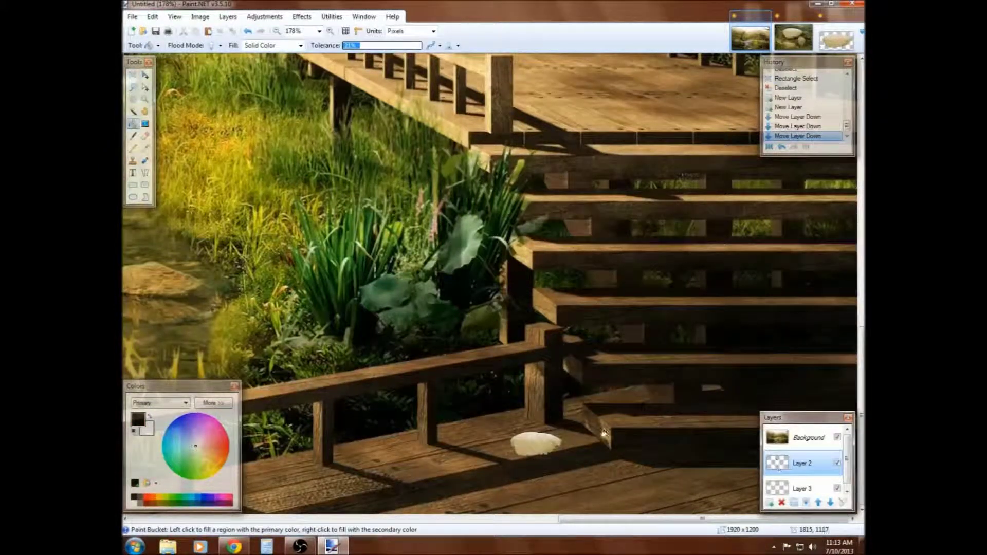
pyautogui.click(400, 223)
pyautogui.click(401, 221)
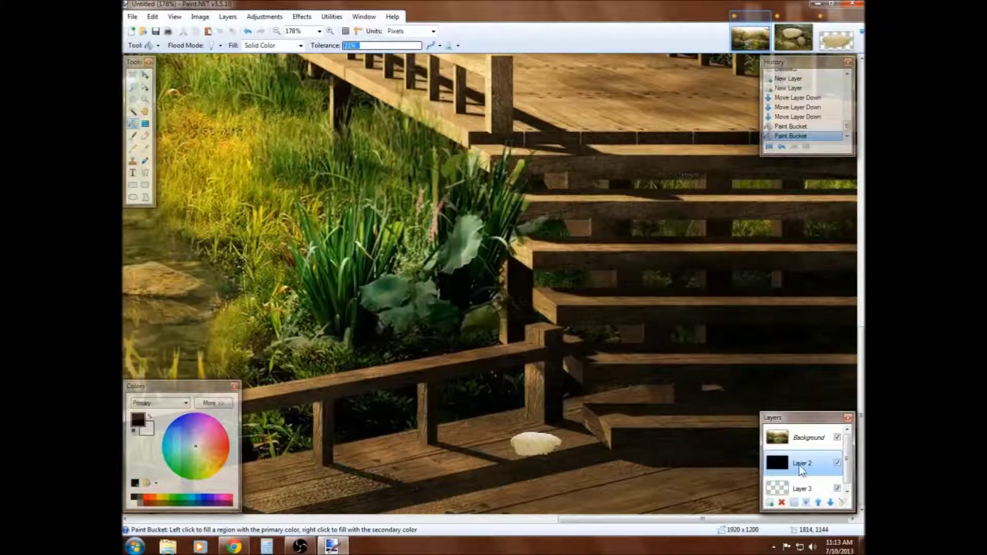
# Move the Background layer below the black Layer 2 and back above it, and hide Layer 3
pyautogui.click(802, 438)
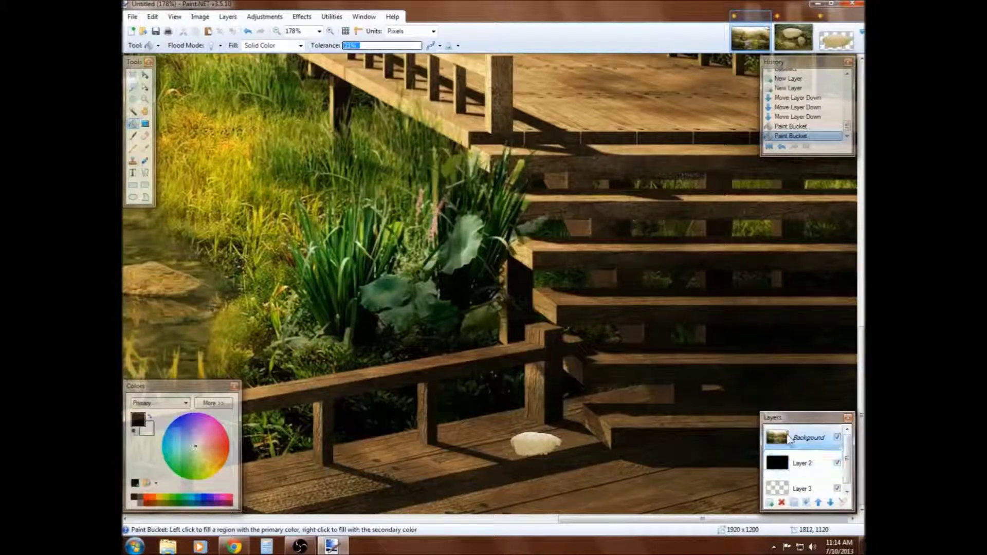
pyautogui.click(830, 503)
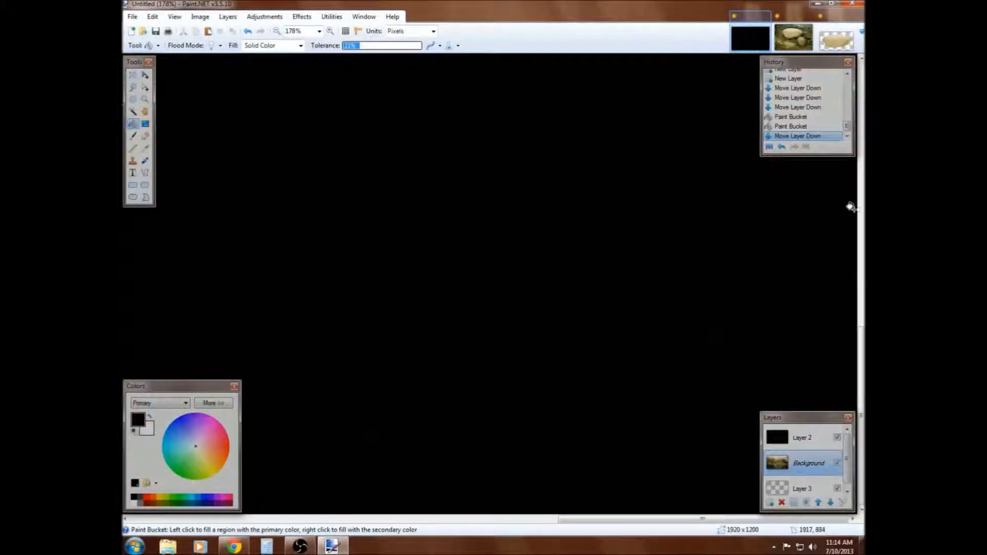
pyautogui.click(817, 501)
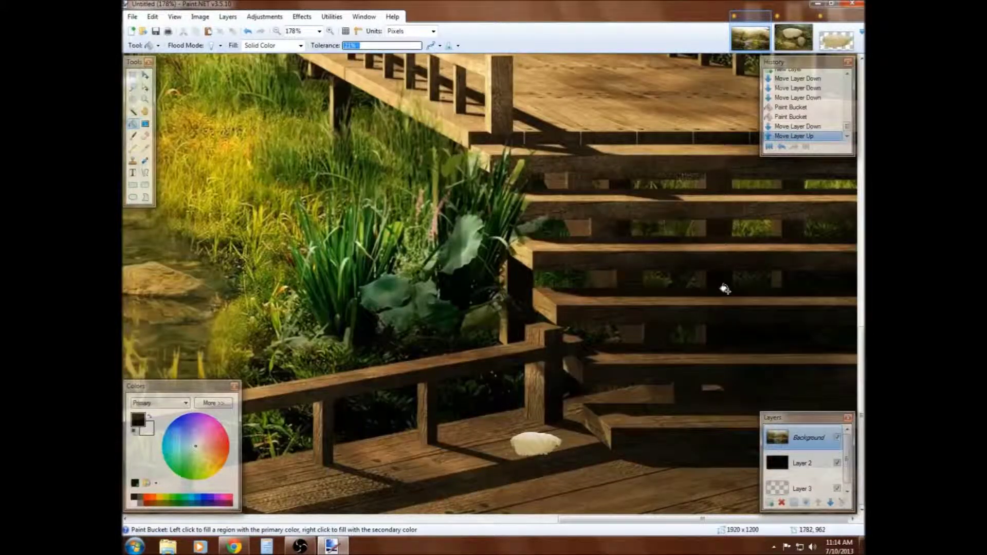
pyautogui.click(828, 485)
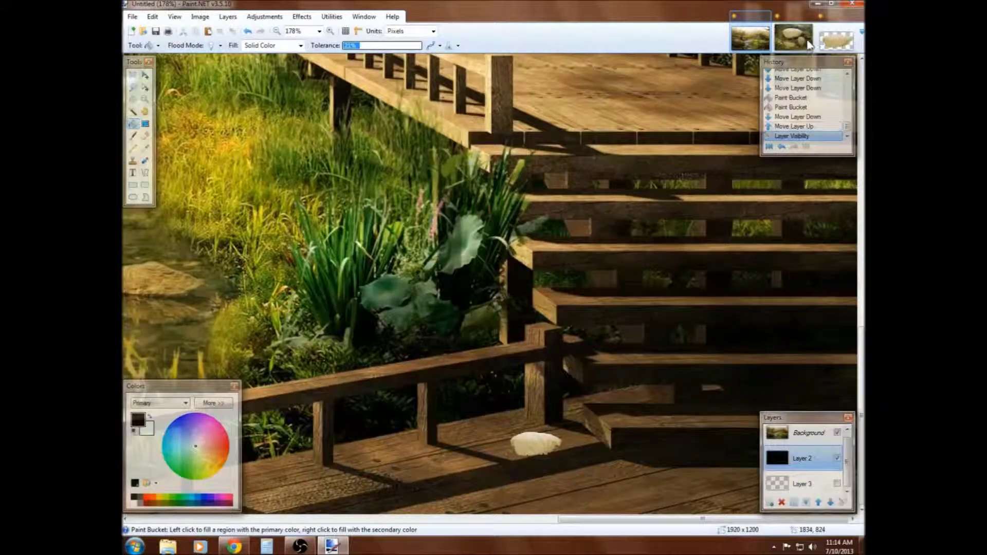
# Add a new layer to the 62 × 34 px stone image and paste the copied stone onto it
pyautogui.click(824, 45)
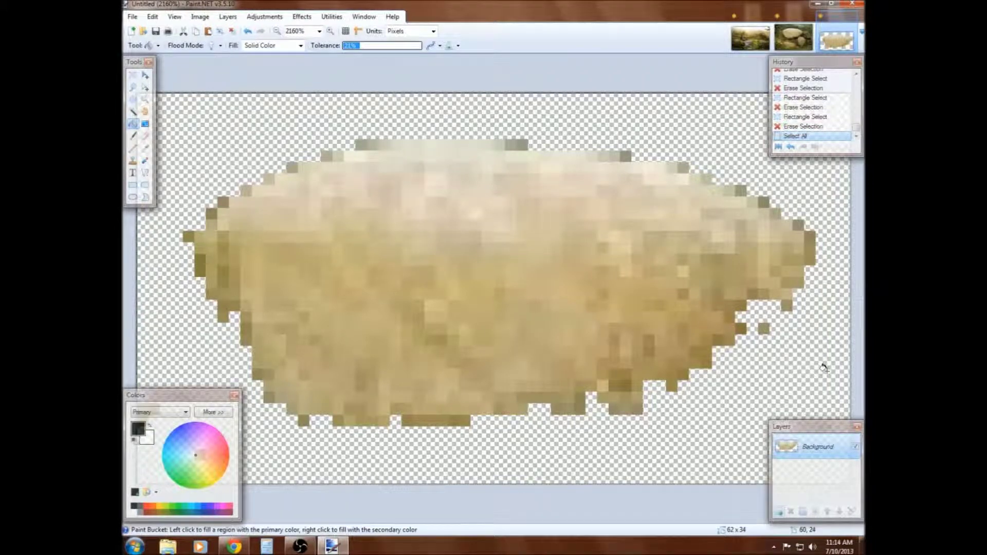
pyautogui.click(779, 512)
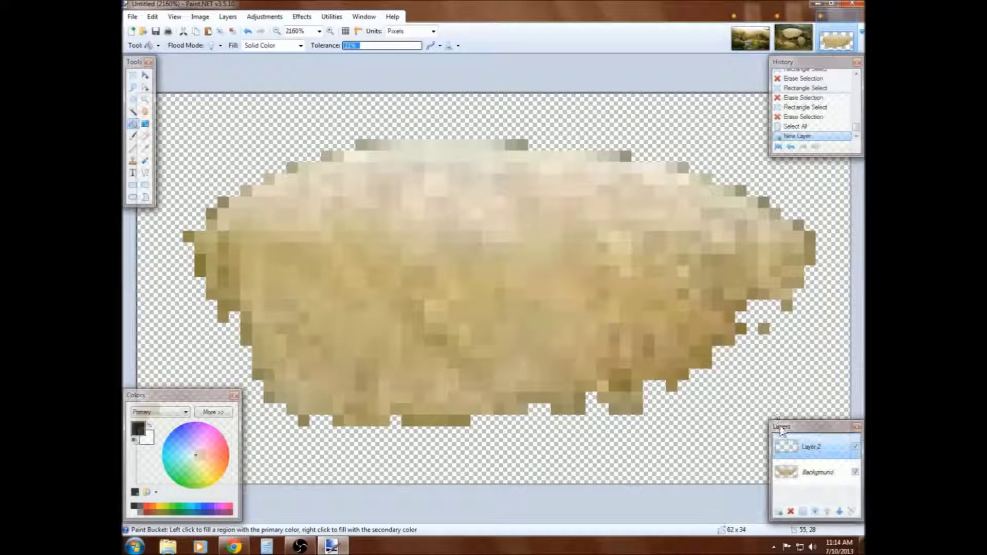
pyautogui.moveTo(792, 426); pyautogui.dragTo(775, 409)
pyautogui.hotkey('ctrl', 'v')
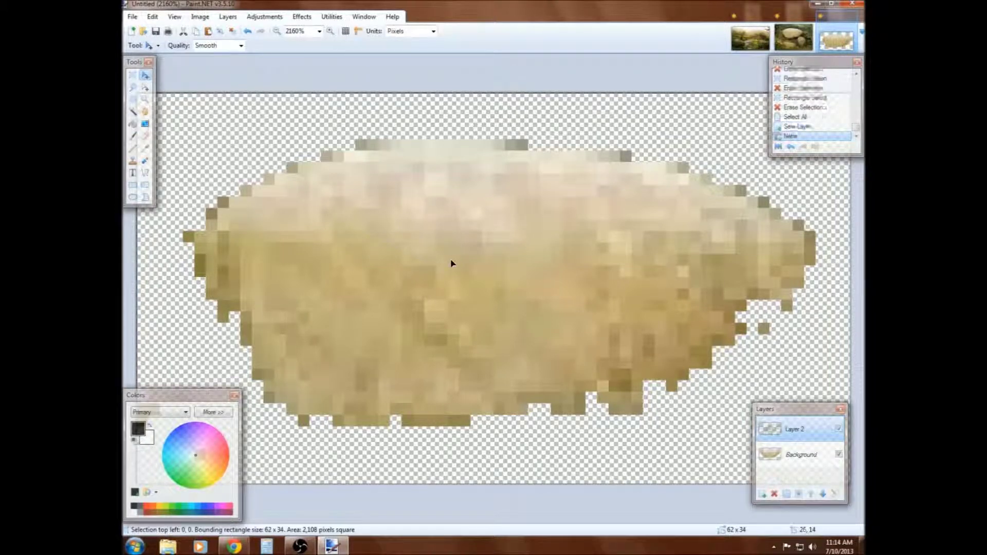
# Paste the stone onto Layer 2 again and fill the transparent area around it with black
pyautogui.click(832, 299)
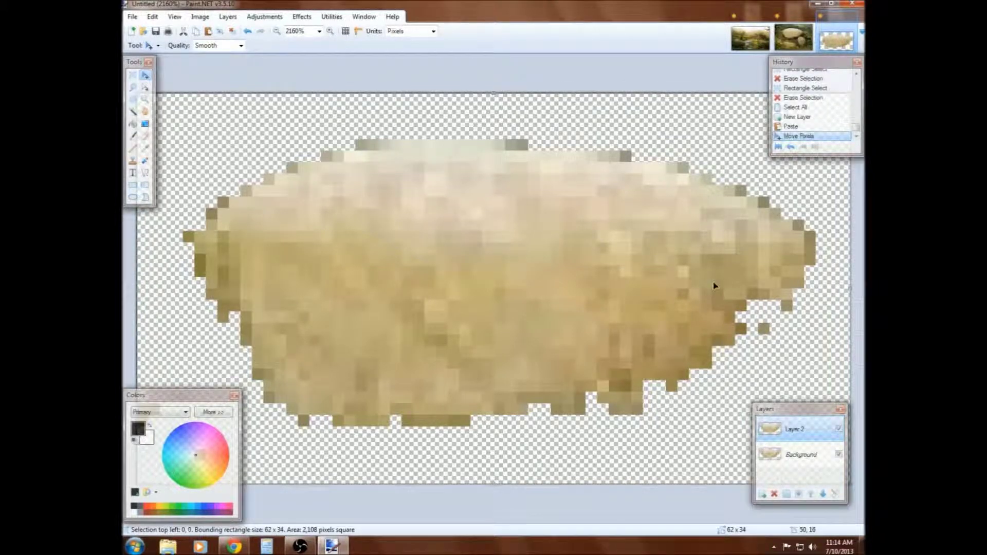
pyautogui.hotkey('ctrl', 'v')
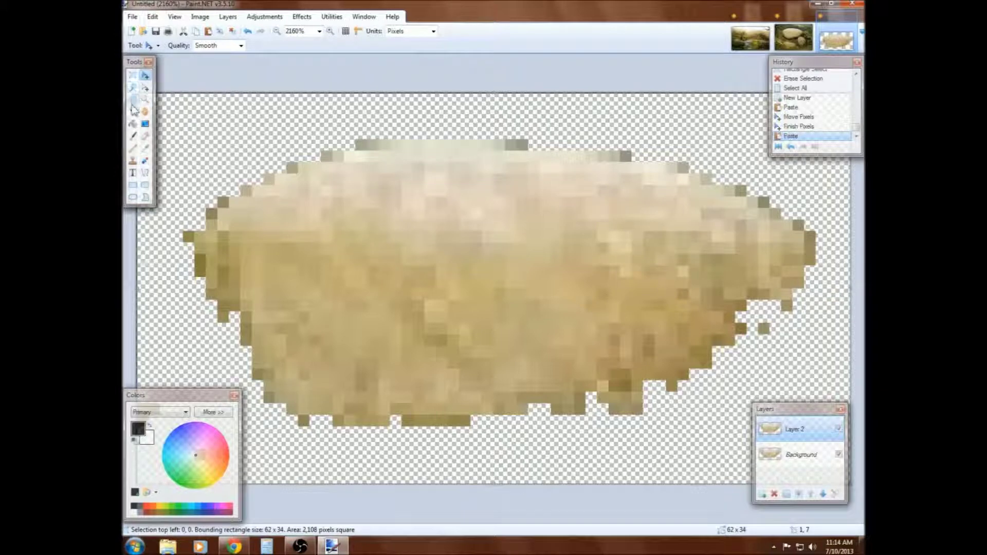
pyautogui.click(133, 124)
pyautogui.click(205, 105)
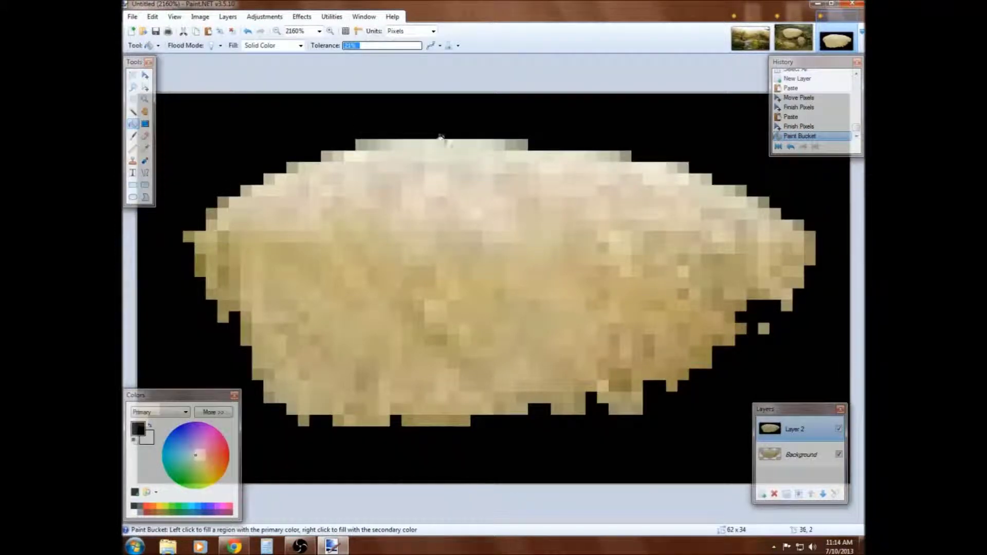
# Undo the black fill and the stone pastes on Layer 2
pyautogui.hotkey('ctrl', 'z')
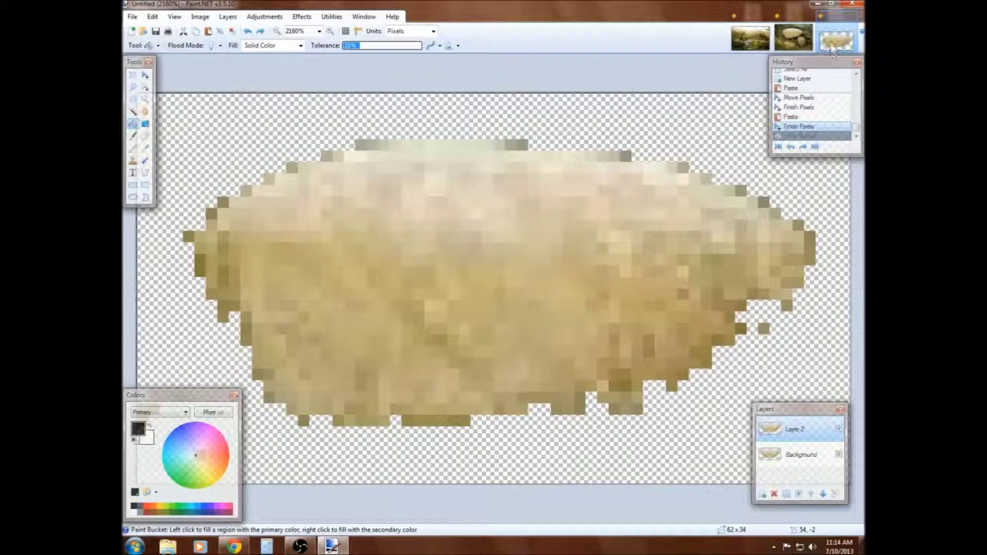
pyautogui.hotkey('ctrl', 'z')
pyautogui.hotkey('ctrl', 'z')
pyautogui.hotkey('ctrl', 'z')
pyautogui.hotkey('ctrl', 'z')
pyautogui.hotkey('ctrl', 'z')
pyautogui.hotkey('ctrl', 'z')
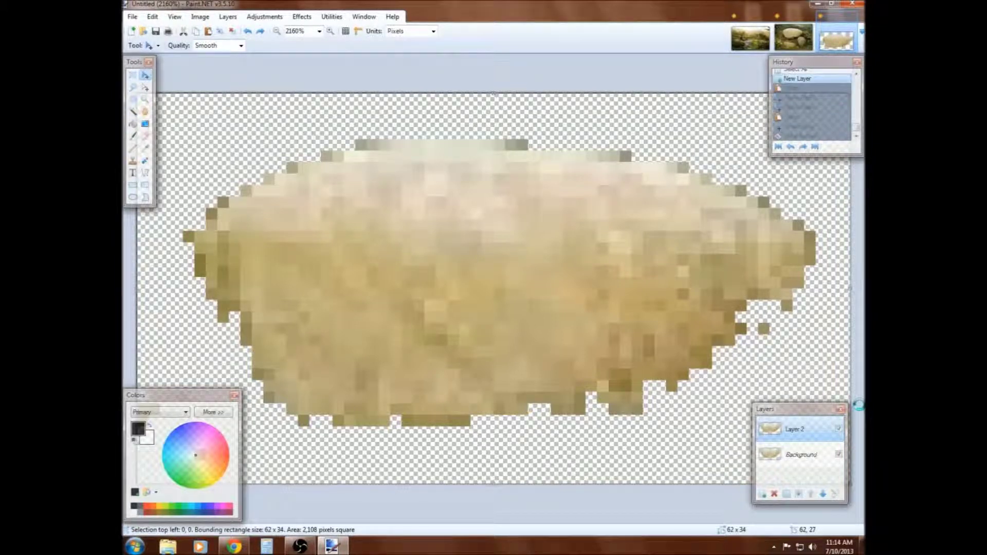
# Fill the empty Layer 2 with solid black using the Paint Bucket
pyautogui.click(768, 496)
pyautogui.moveTo(628, 98); pyautogui.dragTo(532, 151)
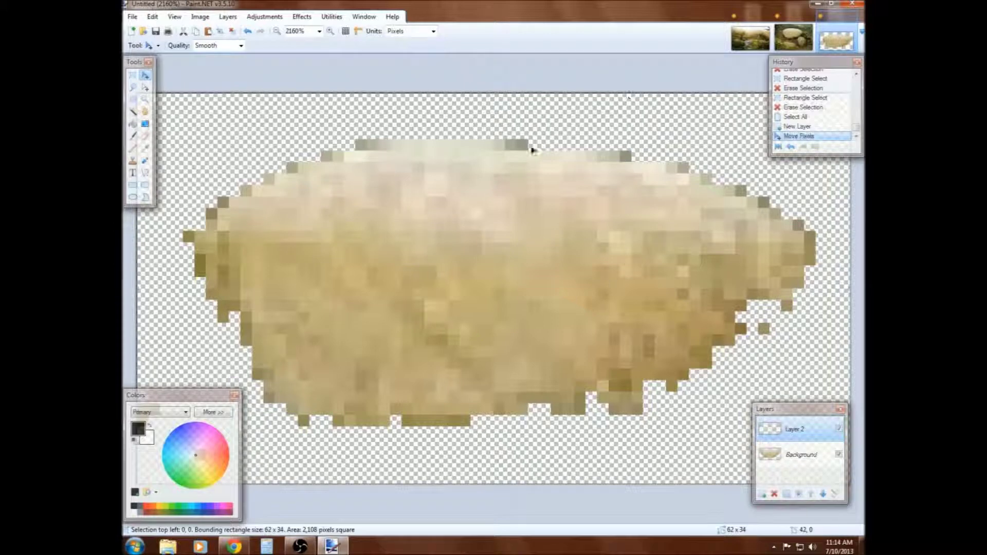
pyautogui.click(132, 124)
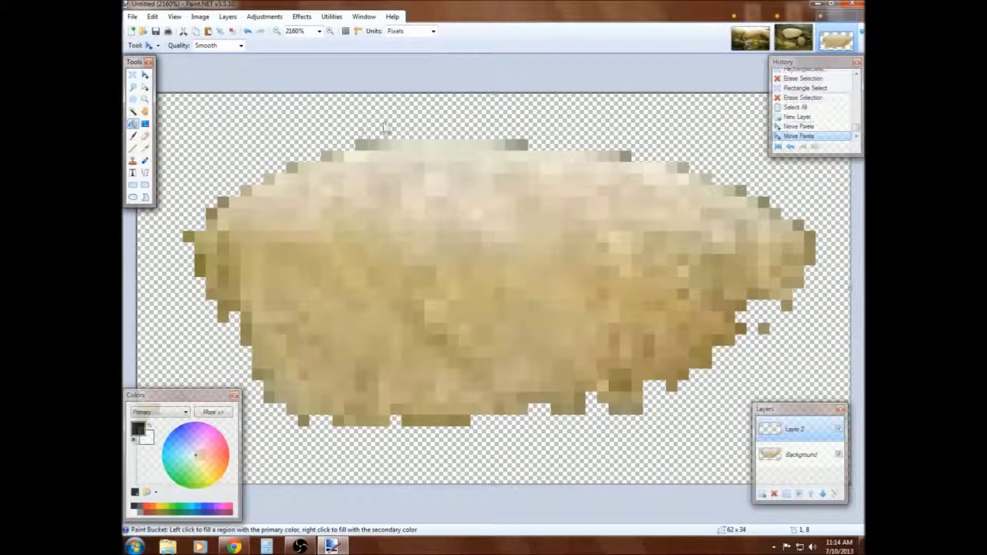
pyautogui.click(380, 119)
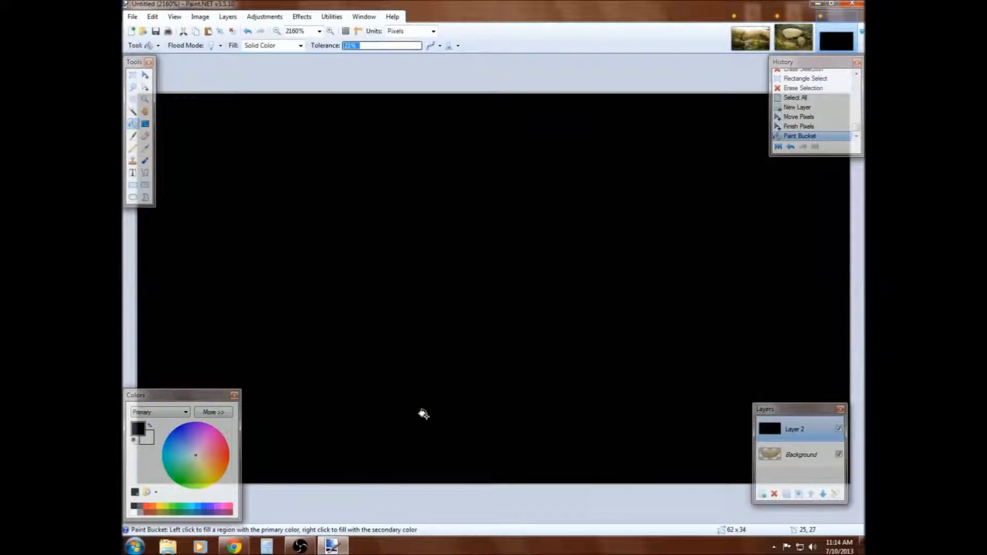
# Move the Background layer with the stone above the black Layer 2
pyautogui.moveTo(205, 395); pyautogui.dragTo(498, 373)
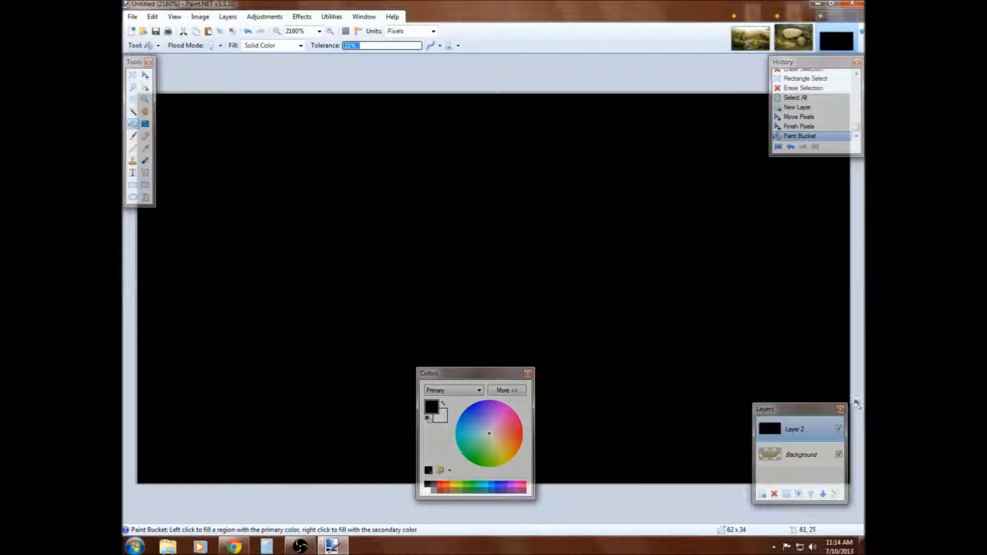
pyautogui.click(827, 462)
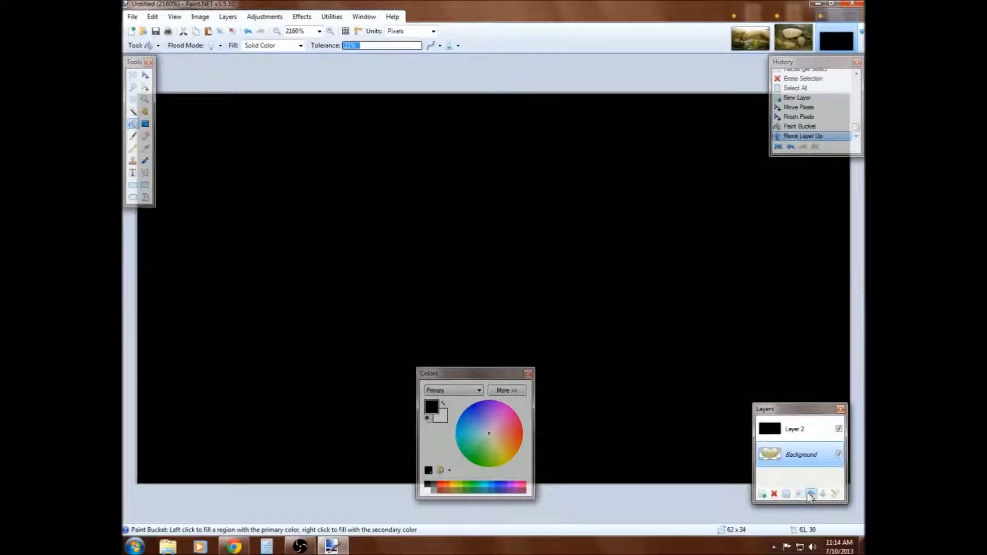
pyautogui.click(811, 493)
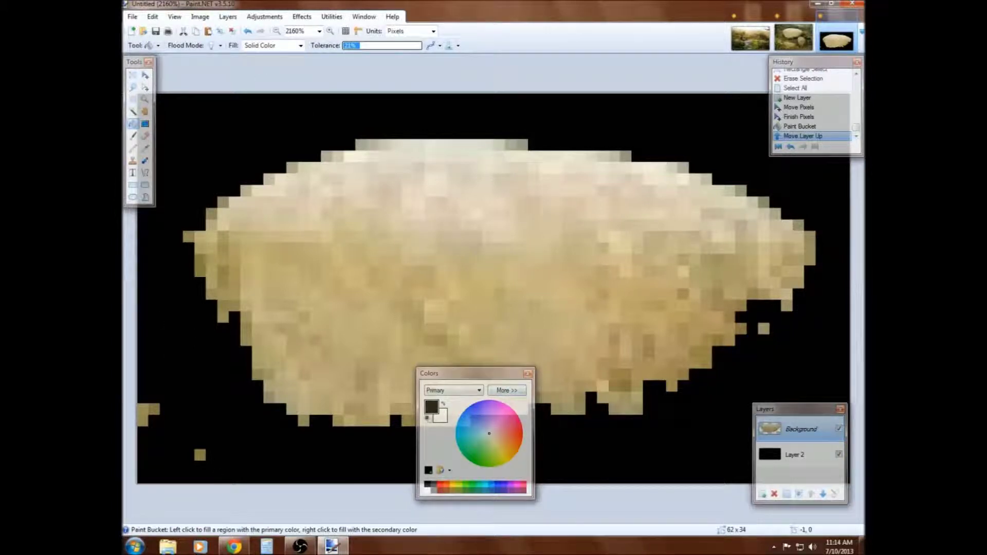
# Erase the stray pixels at the canvas's lower left and along the stone's lower right edge using Rectangle Select
pyautogui.click(132, 76)
pyautogui.moveTo(218, 381)
pyautogui.mouseDown()
pyautogui.moveTo(136, 483)
pyautogui.moveTo(124, 542)
pyautogui.mouseUp()
pyautogui.press('Delete')
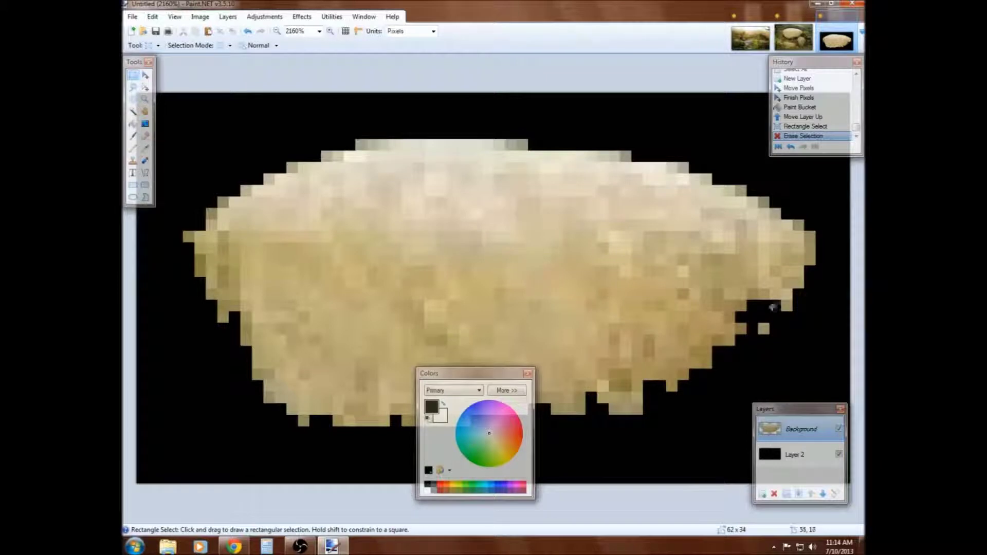
pyautogui.moveTo(805, 288); pyautogui.dragTo(736, 382)
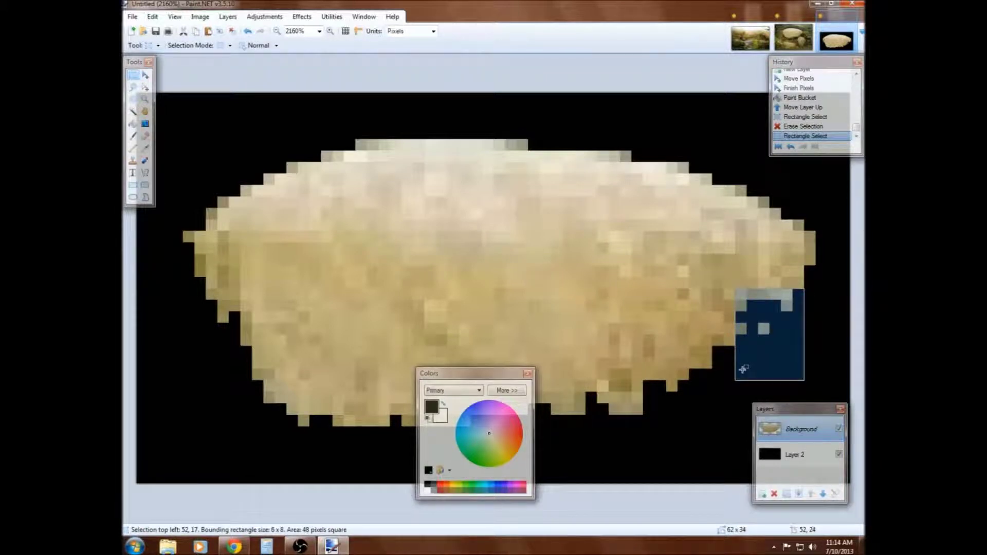
pyautogui.press('Delete')
pyautogui.moveTo(822, 266); pyautogui.dragTo(782, 301)
pyautogui.press('Delete')
pyautogui.moveTo(849, 242); pyautogui.dragTo(805, 278)
pyautogui.press('Delete')
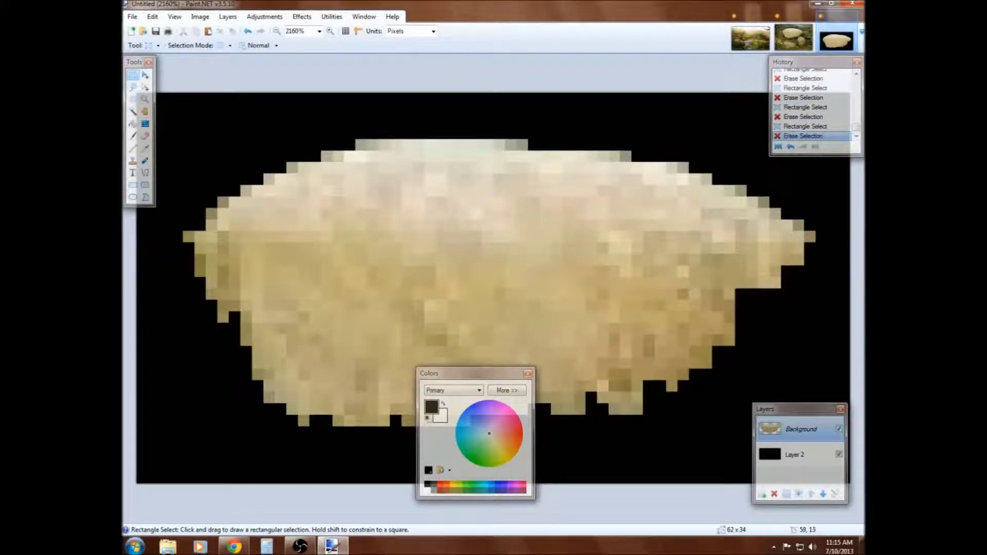
# Delete the black Layer 2 and shift the Colors window aside from the stone
pyautogui.click(803, 456)
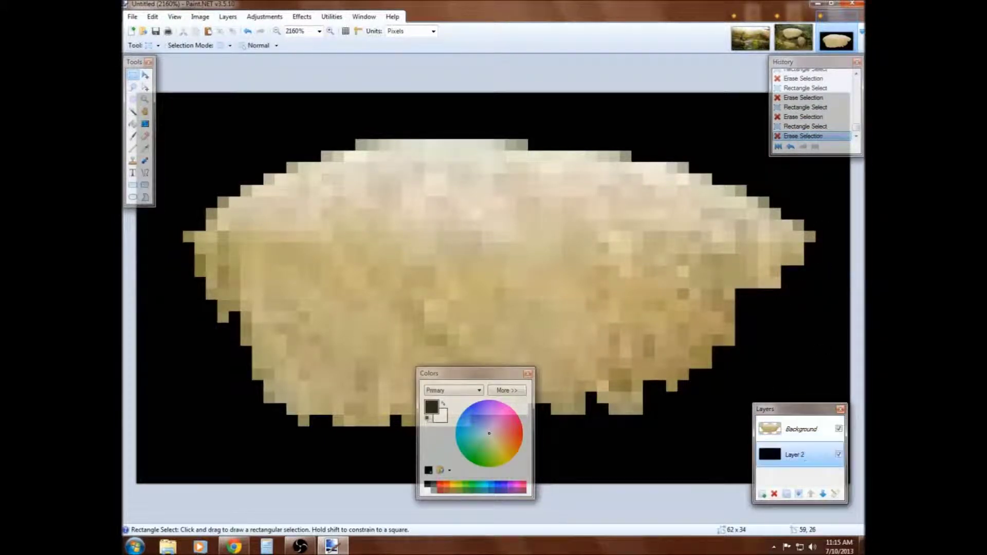
pyautogui.click(774, 494)
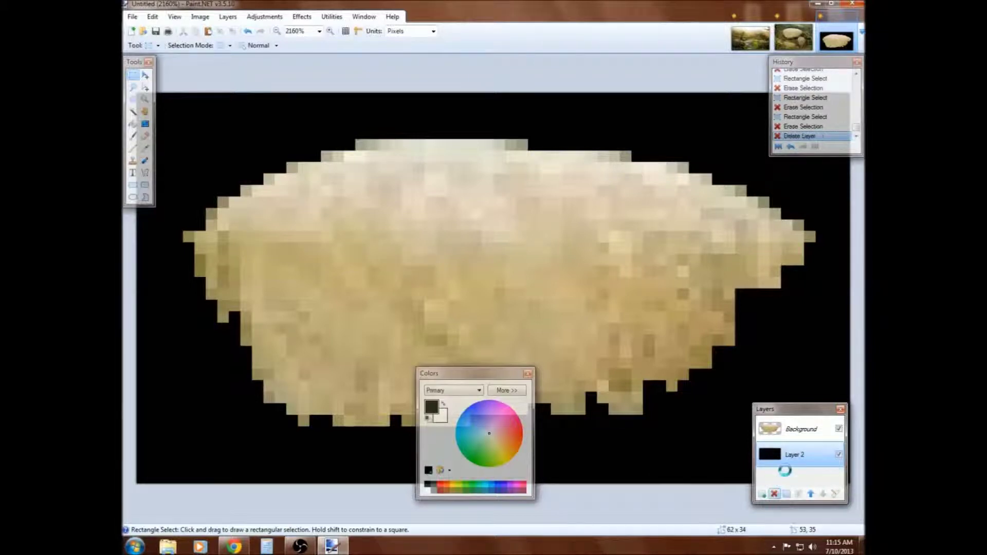
pyautogui.moveTo(453, 374); pyautogui.dragTo(294, 374)
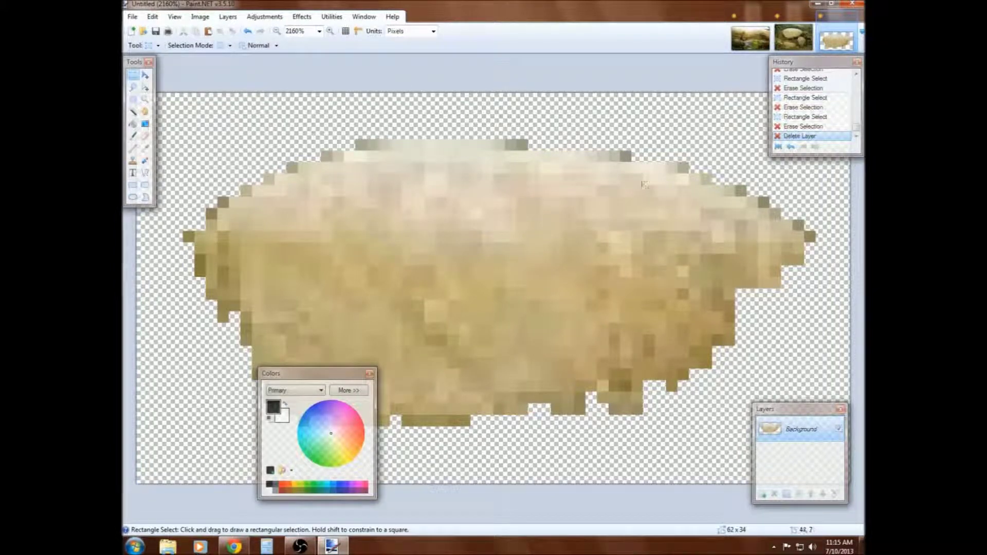
# Switch to the 1920 × 1200 landscape image and undo its layer changes, black fills and pasted stone
pyautogui.click(752, 41)
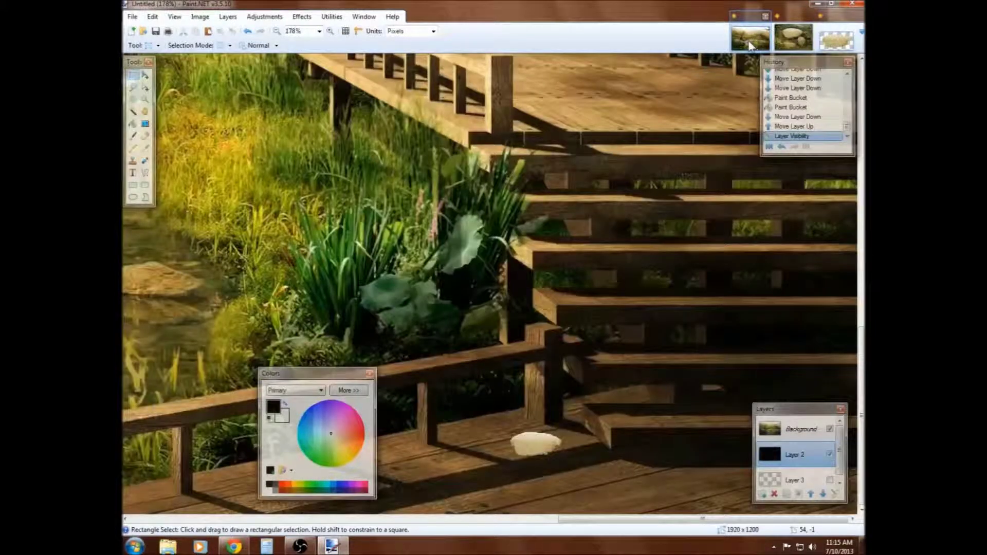
pyautogui.hotkey('ctrl', 'z')
pyautogui.hotkey('ctrl', 'z')
pyautogui.hotkey('ctrl', 'z')
pyautogui.hotkey('ctrl', 'z')
pyautogui.hotkey('ctrl', 'z')
pyautogui.hotkey('ctrl', 'z')
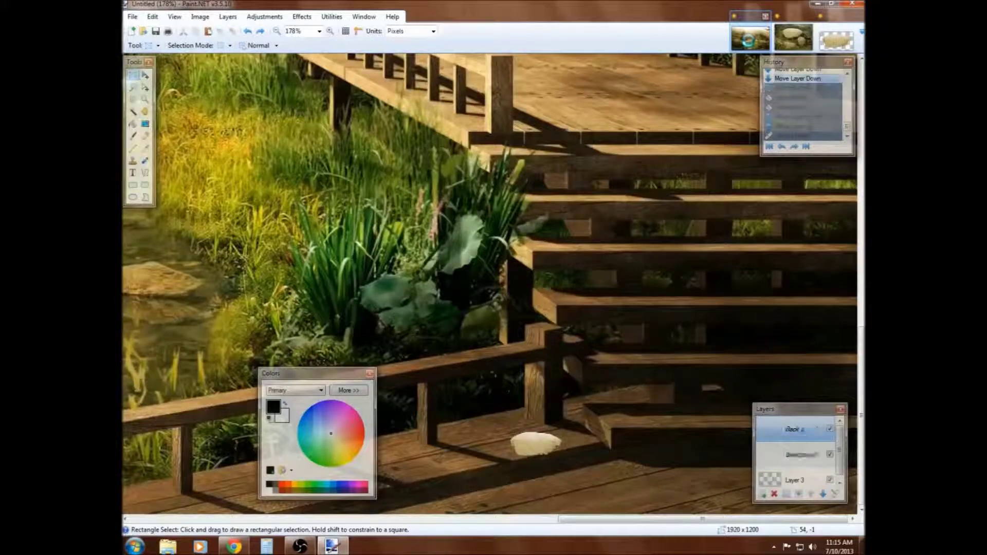
pyautogui.hotkey('ctrl', 'z')
pyautogui.hotkey('ctrl', 'z')
pyautogui.hotkey('ctrl', 'z')
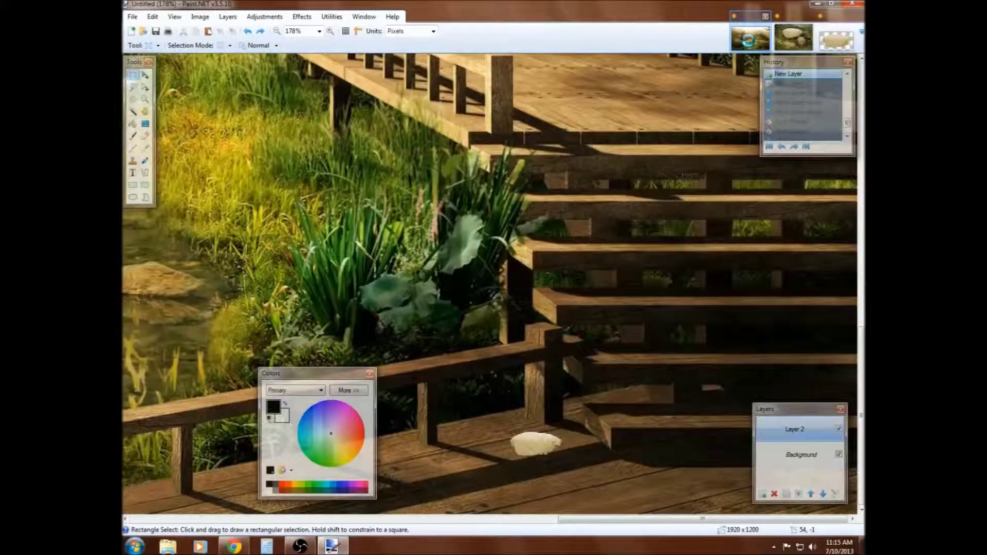
pyautogui.hotkey('ctrl', 'z')
pyautogui.hotkey('ctrl', 'z')
pyautogui.hotkey('ctrl', 'z')
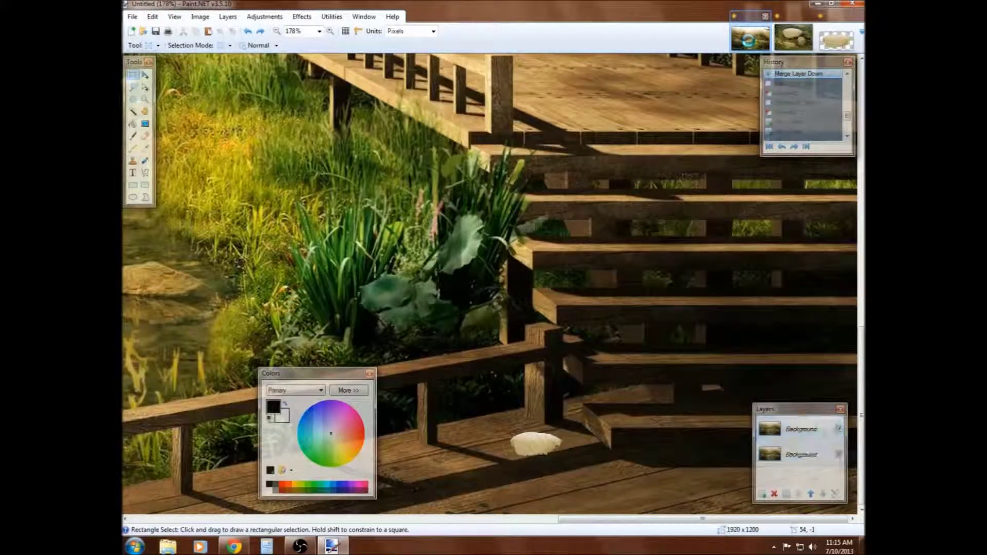
pyautogui.hotkey('ctrl', 'z')
pyautogui.hotkey('ctrl', 'z')
pyautogui.hotkey('ctrl', 'z')
pyautogui.hotkey('ctrl', 'z')
pyautogui.hotkey('ctrl', 'z')
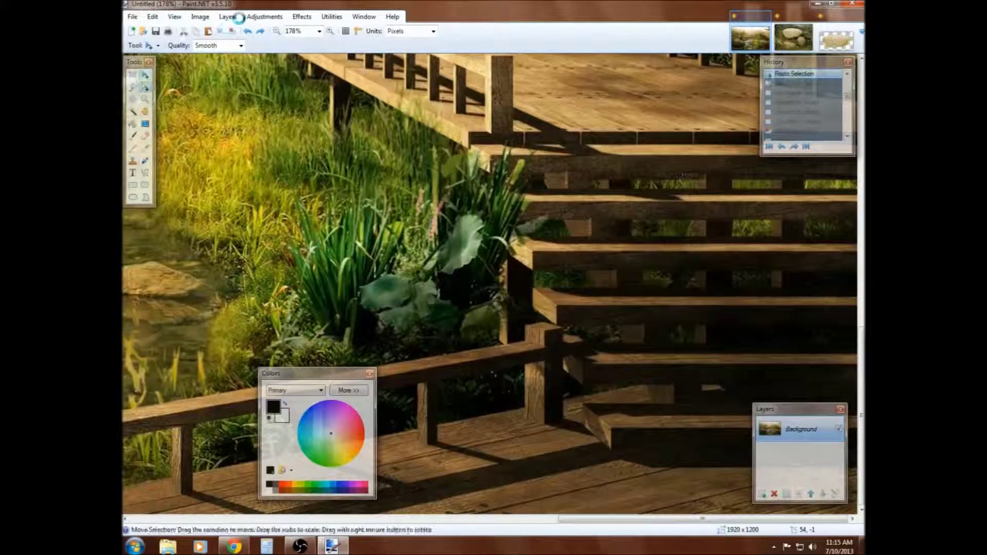
pyautogui.hotkey('ctrl', 'z')
pyautogui.hotkey('ctrl', 'z')
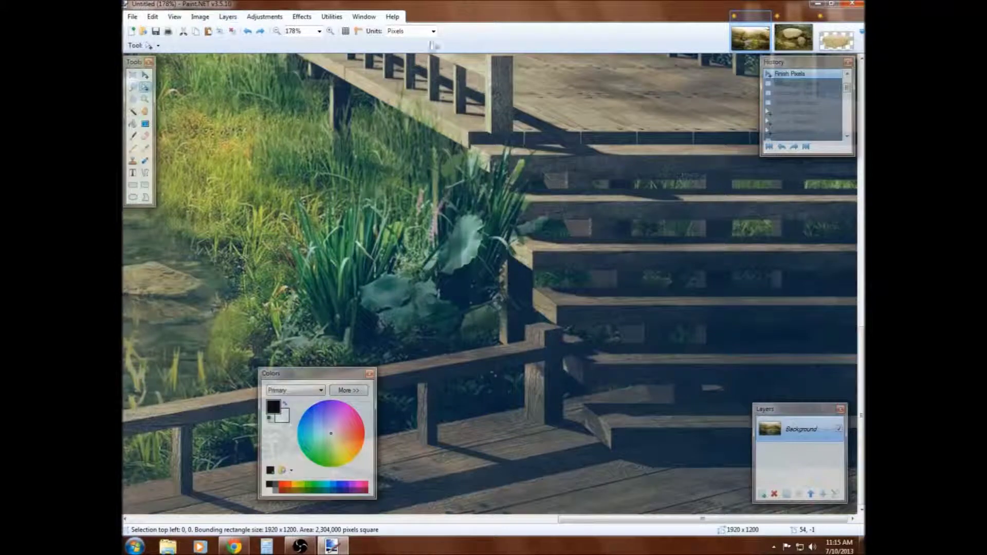
# Return to the stone image, clear the Colors window out of the way, and copy a 30 × 34 px selection of the stone's left half
pyautogui.click(837, 40)
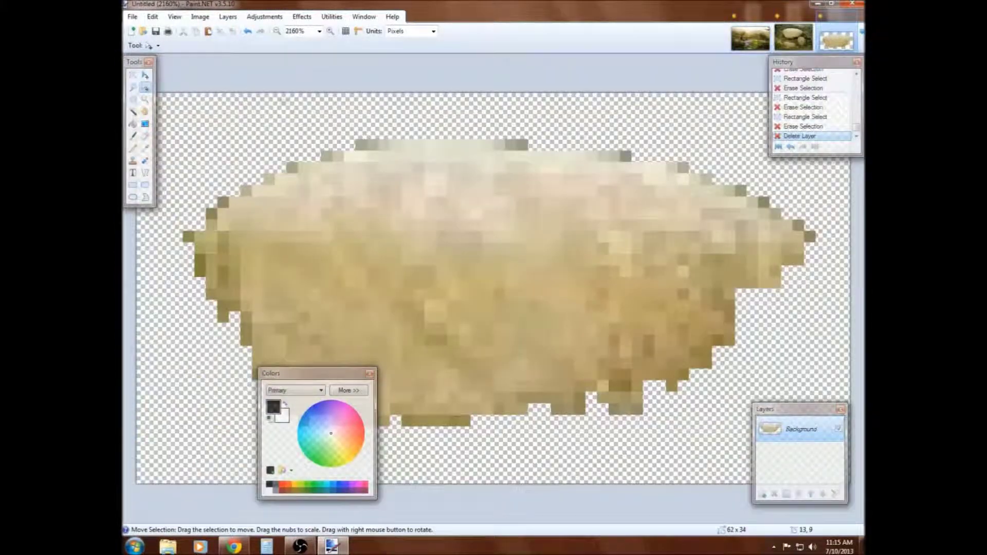
pyautogui.moveTo(264, 374); pyautogui.dragTo(129, 491)
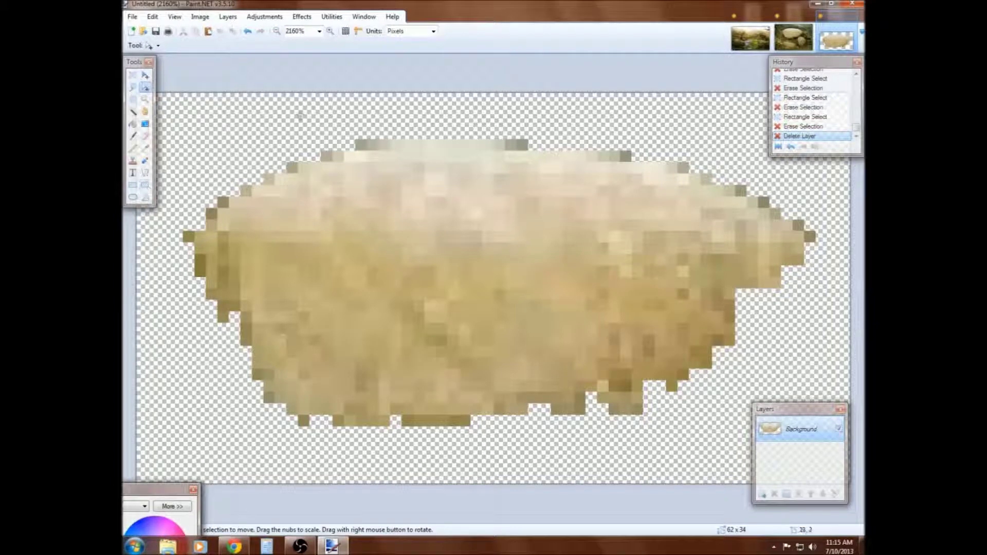
pyautogui.click(133, 75)
pyautogui.moveTo(183, 92); pyautogui.dragTo(516, 489)
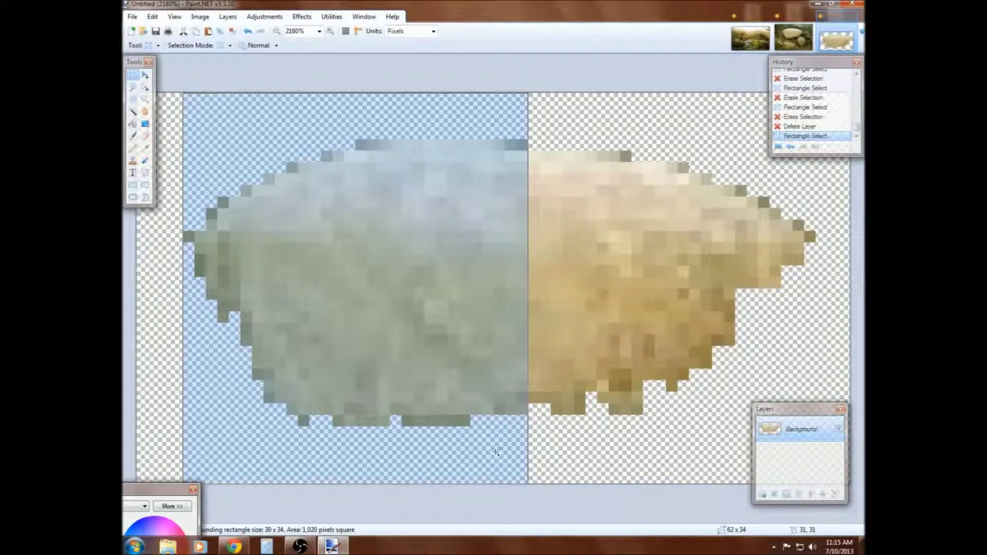
# Create a new 30 × 34 px image and paste the copied half of the stone into it
pyautogui.click(132, 32)
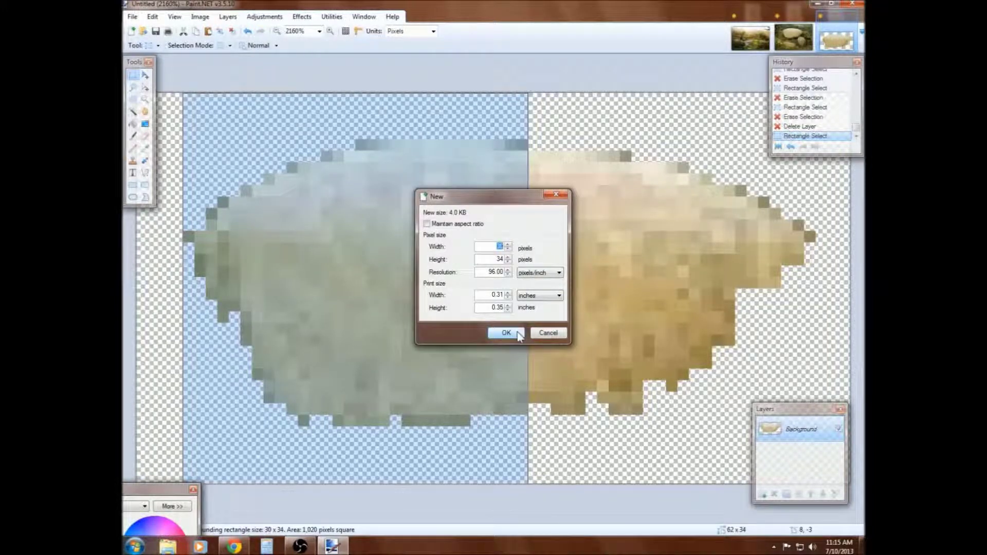
pyautogui.click(507, 334)
pyautogui.hotkey('ctrl', 'v')
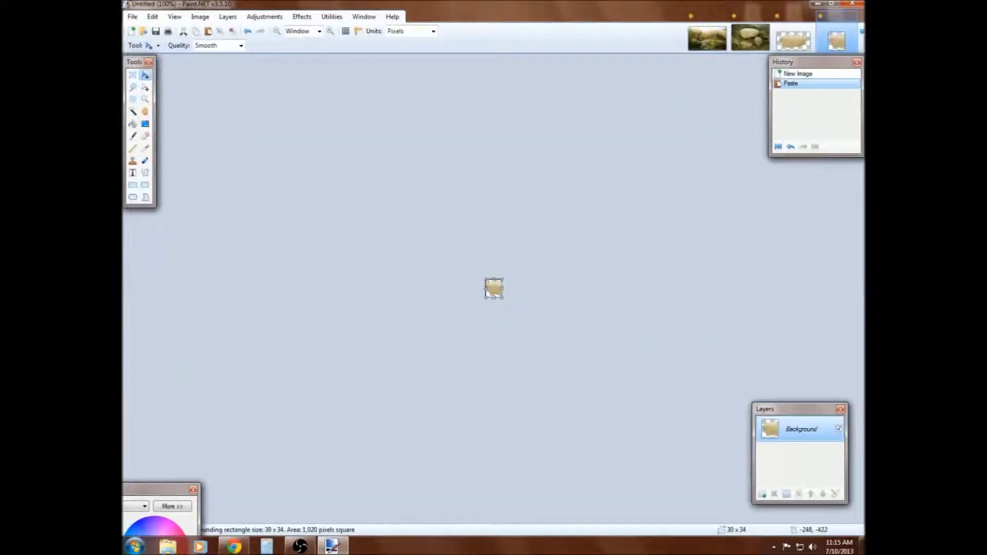
# Try flipping the half-stone image horizontally and vertically, repeat both flips, and select the whole image
pyautogui.click(201, 17)
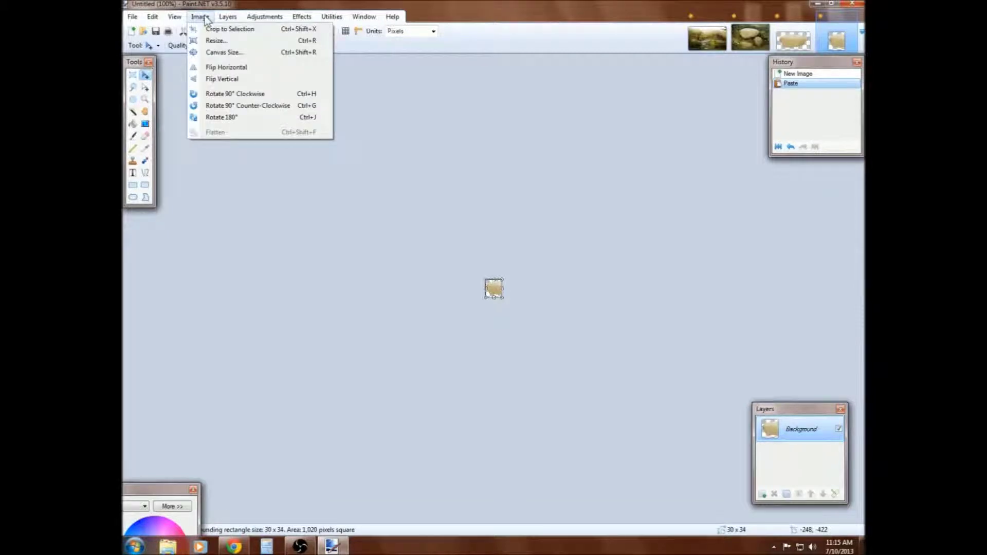
pyautogui.click(210, 66)
pyautogui.hotkey('ctrl', 'a')
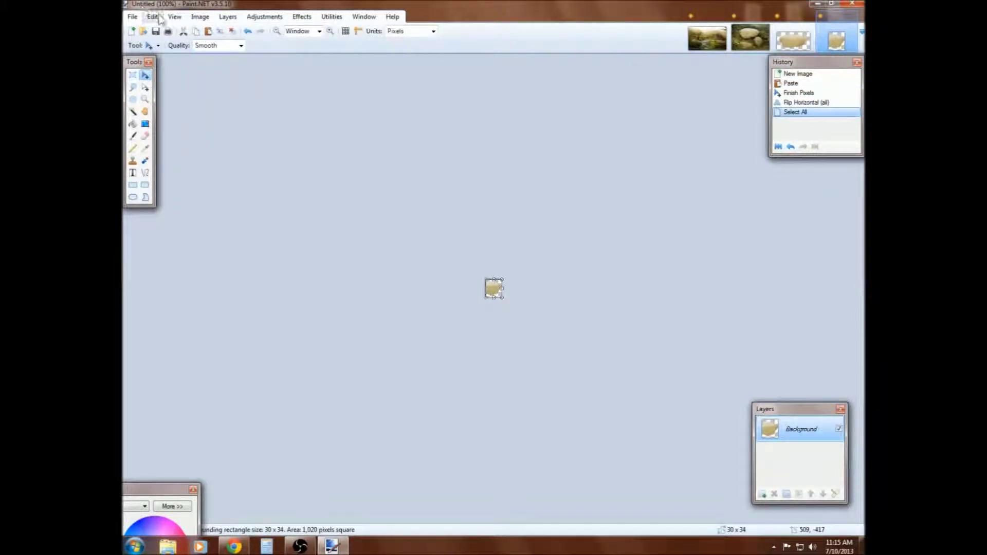
pyautogui.click(201, 16)
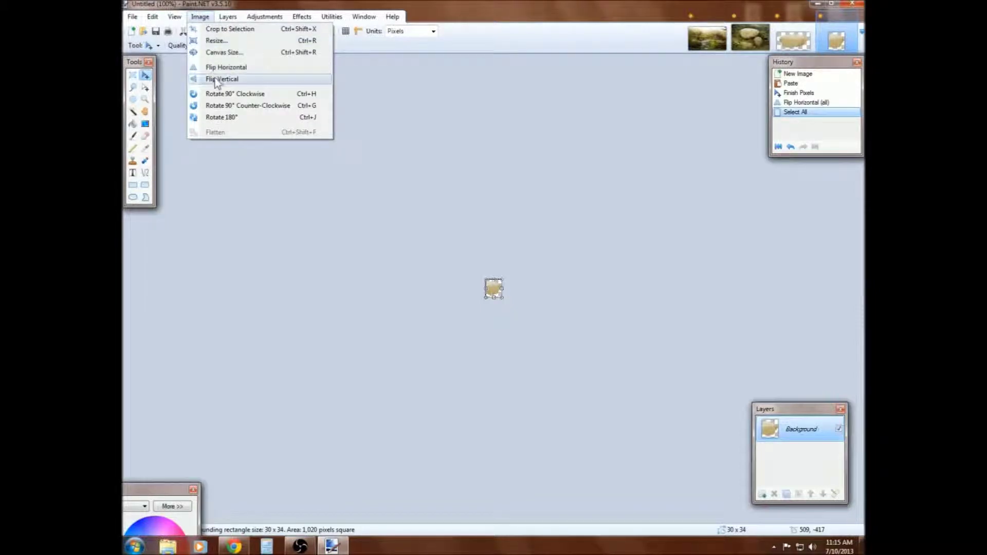
pyautogui.click(213, 80)
pyautogui.click(191, 18)
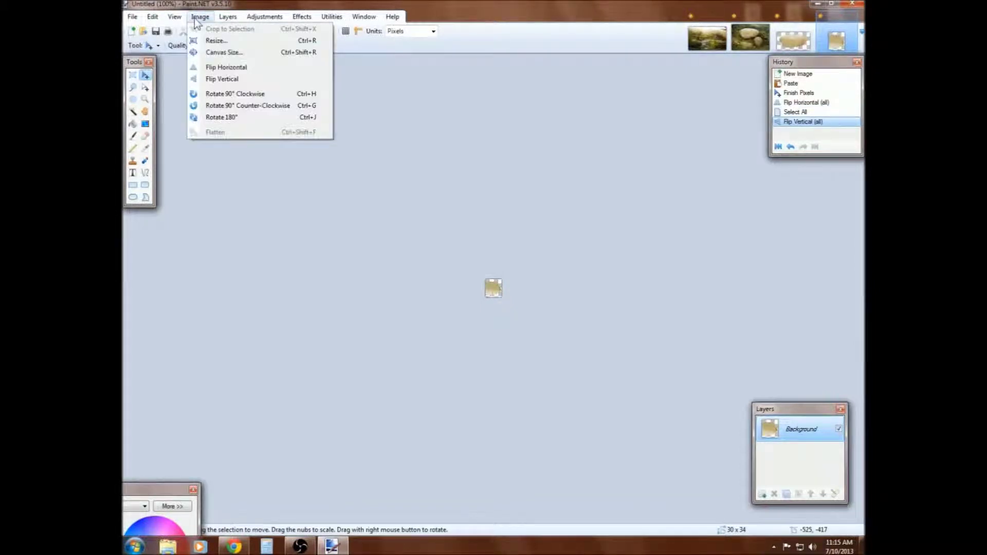
pyautogui.click(213, 69)
pyautogui.click(199, 17)
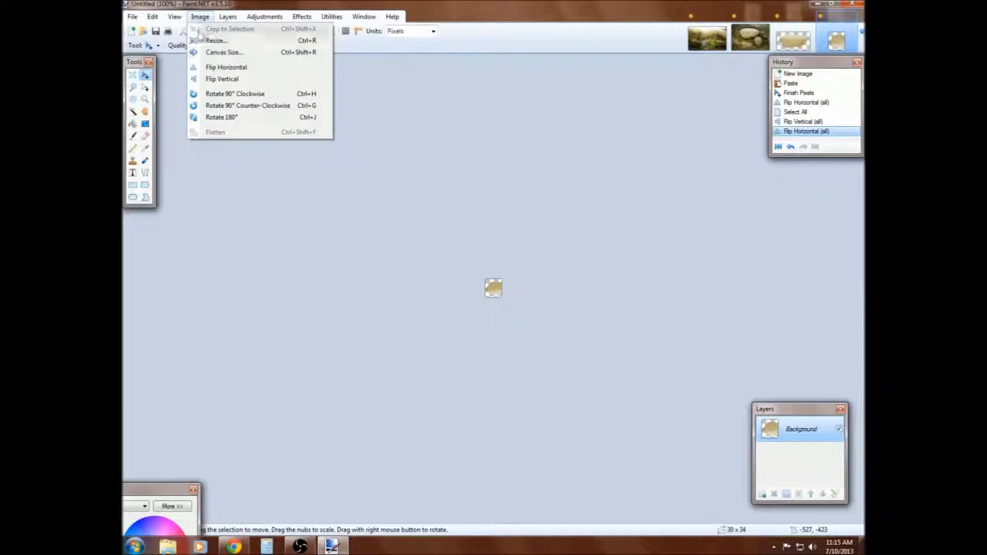
pyautogui.click(206, 80)
pyautogui.hotkey('ctrl', 'a')
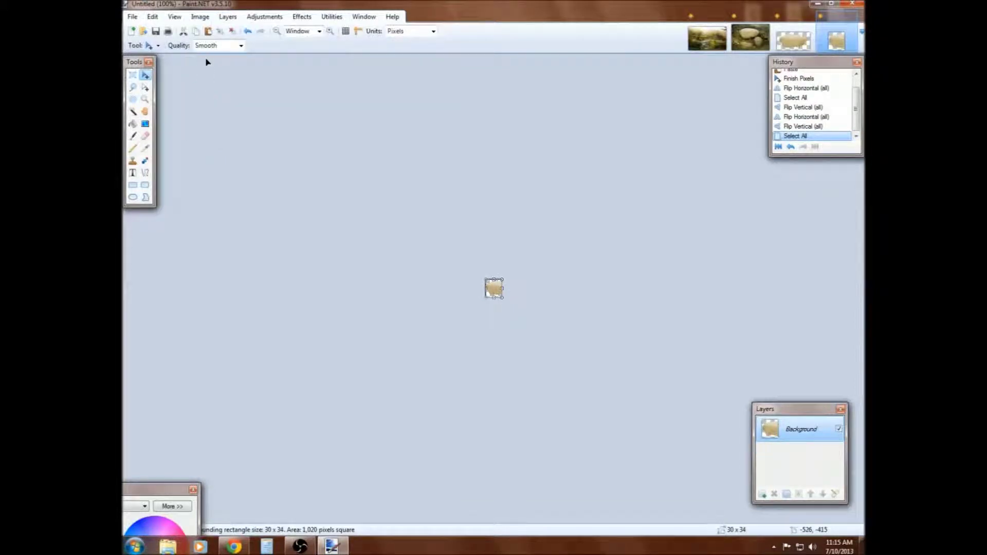
# Flip the half-stone image horizontally and select all of it
pyautogui.click(200, 17)
pyautogui.click(212, 70)
pyautogui.hotkey('ctrl', 'a')
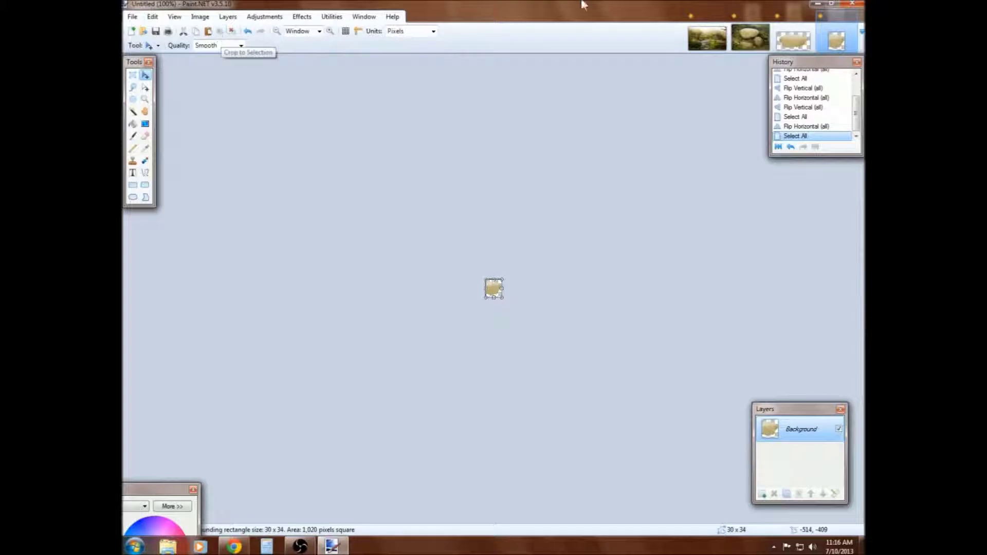
# Paste the flipped half into the 62 × 34 px stone image, align it as the right half, and deselect it
pyautogui.click(794, 38)
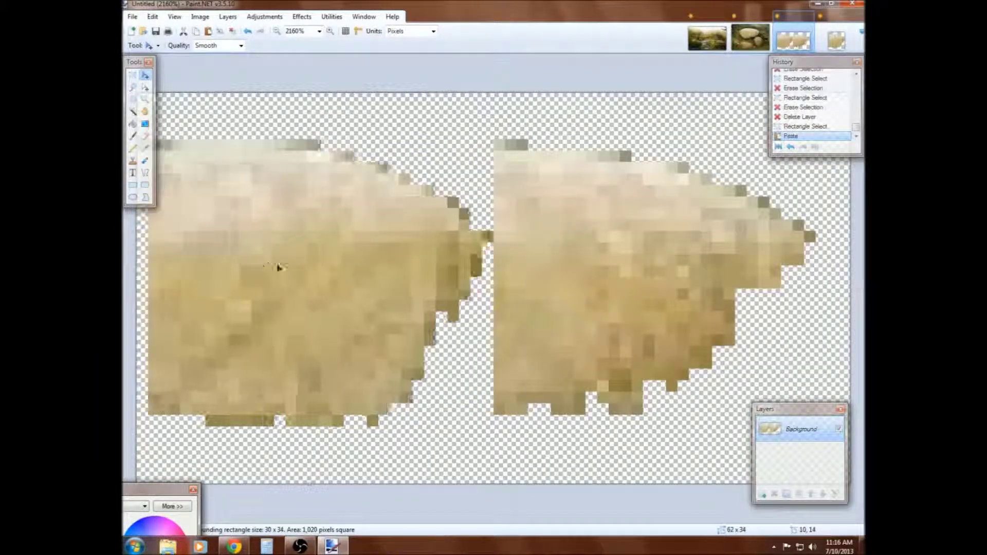
pyautogui.hotkey('ctrl', 'v')
pyautogui.moveTo(644, 261)
pyautogui.mouseDown()
pyautogui.moveTo(631, 263)
pyautogui.moveTo(646, 267)
pyautogui.moveTo(639, 262)
pyautogui.mouseUp()
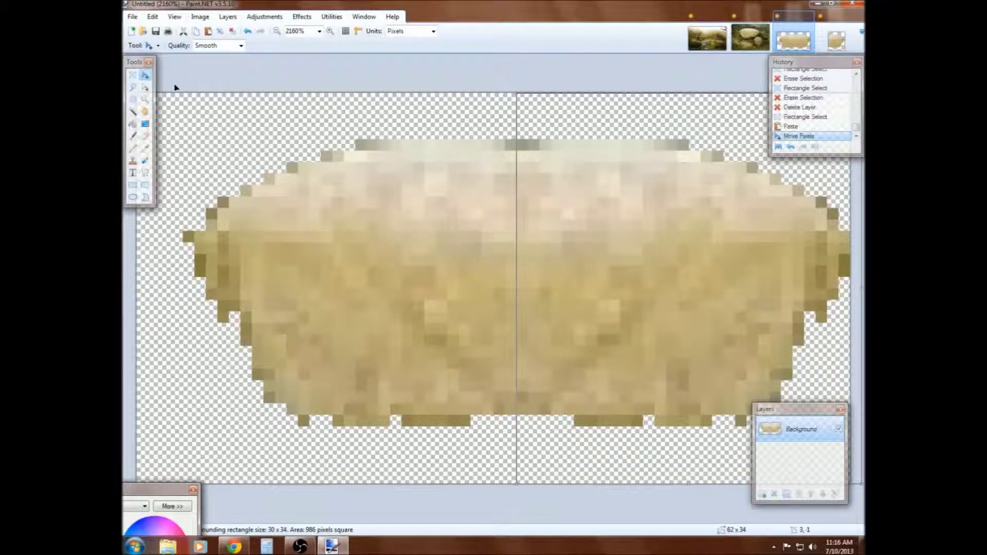
pyautogui.click(132, 75)
pyautogui.hotkey('ctrl', 'd')
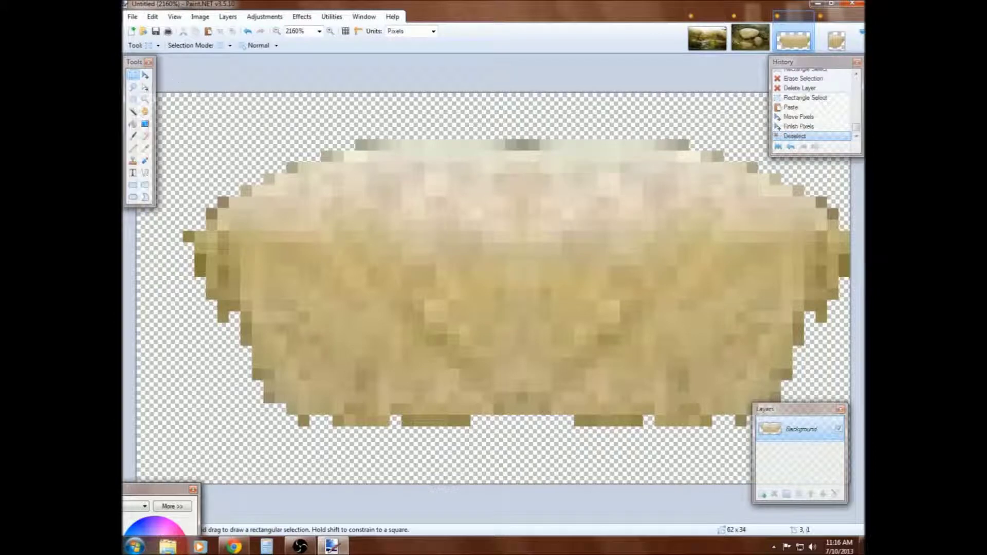
# Select the entire 62 × 34 px stone image and erase its contents
pyautogui.moveTo(172, 95); pyautogui.dragTo(843, 438)
pyautogui.click(558, 297)
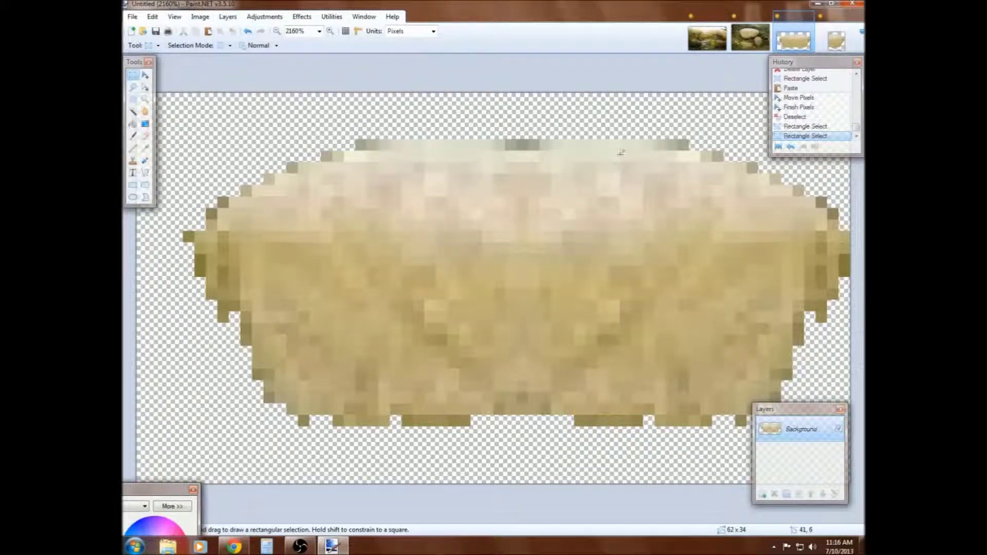
pyautogui.hotkey('ctrl', 'a')
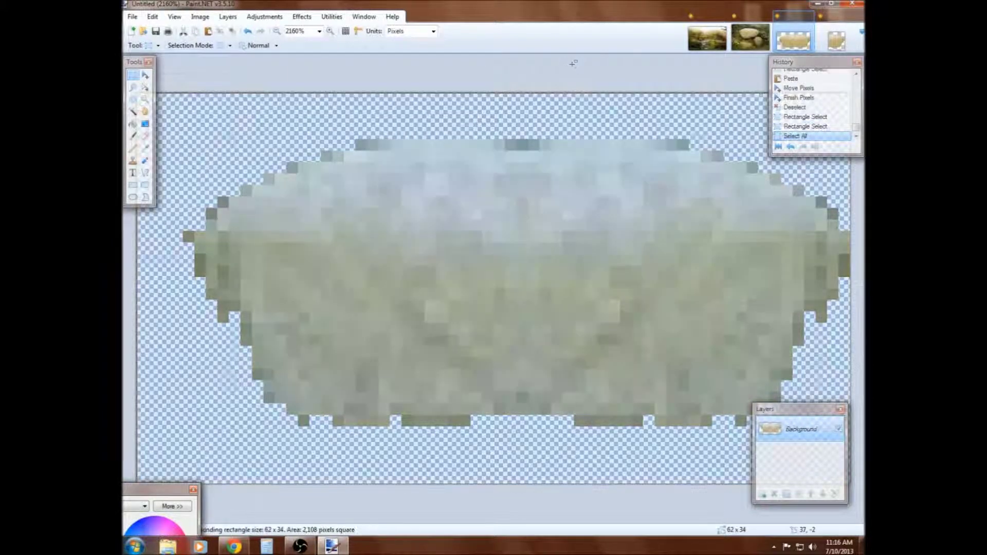
pyautogui.press('Delete')
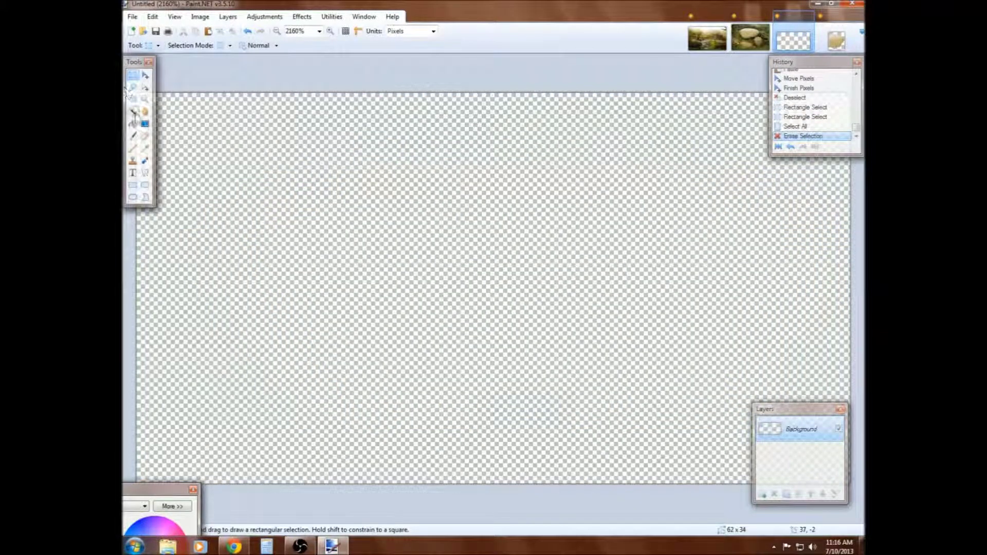
# Try a diagonal Pencil line and a wide Paintbrush stroke on the empty canvas, undoing each one
pyautogui.click(133, 149)
pyautogui.moveTo(293, 401); pyautogui.dragTo(605, 108)
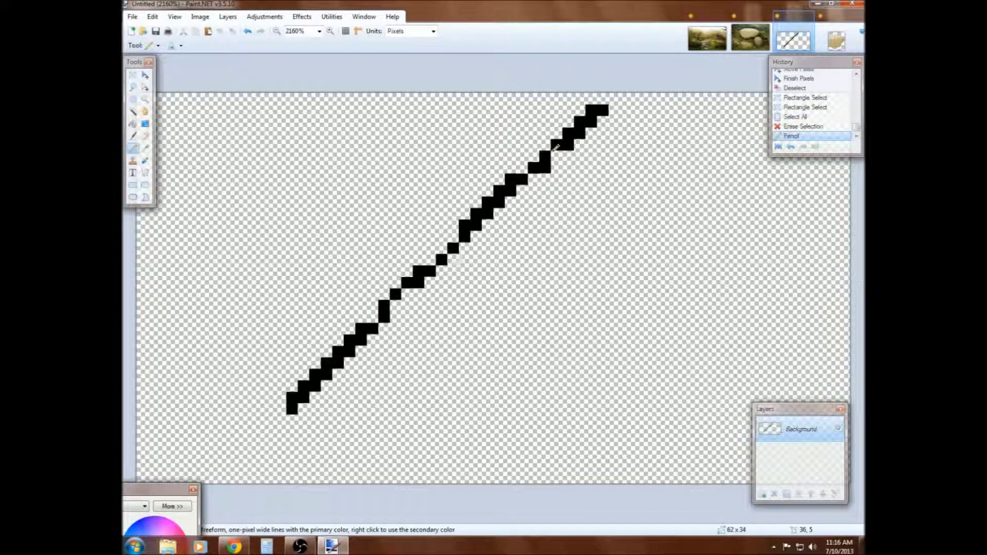
pyautogui.hotkey('ctrl', 'z')
pyautogui.click(133, 135)
pyautogui.click(403, 312)
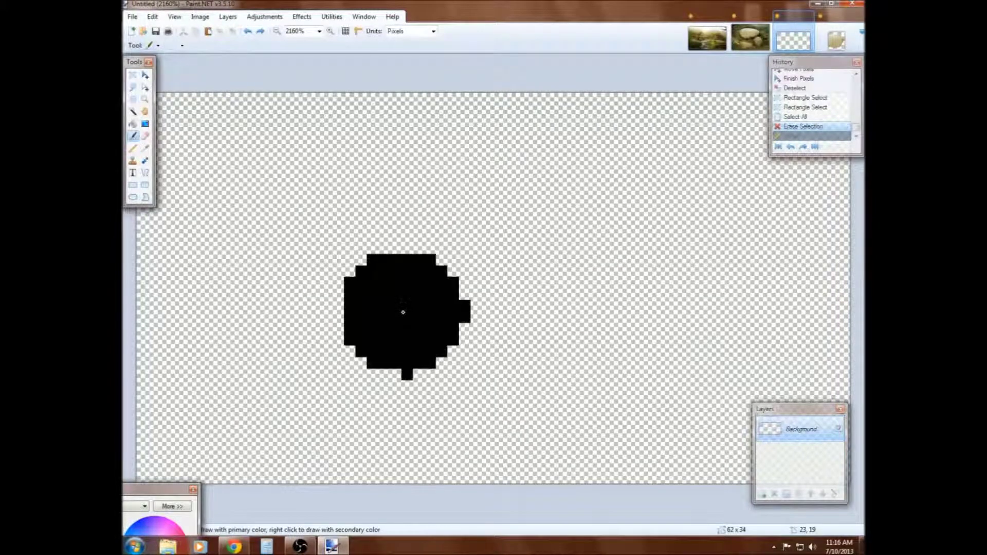
pyautogui.moveTo(403, 312); pyautogui.dragTo(545, 193)
pyautogui.hotkey('ctrl', 'z')
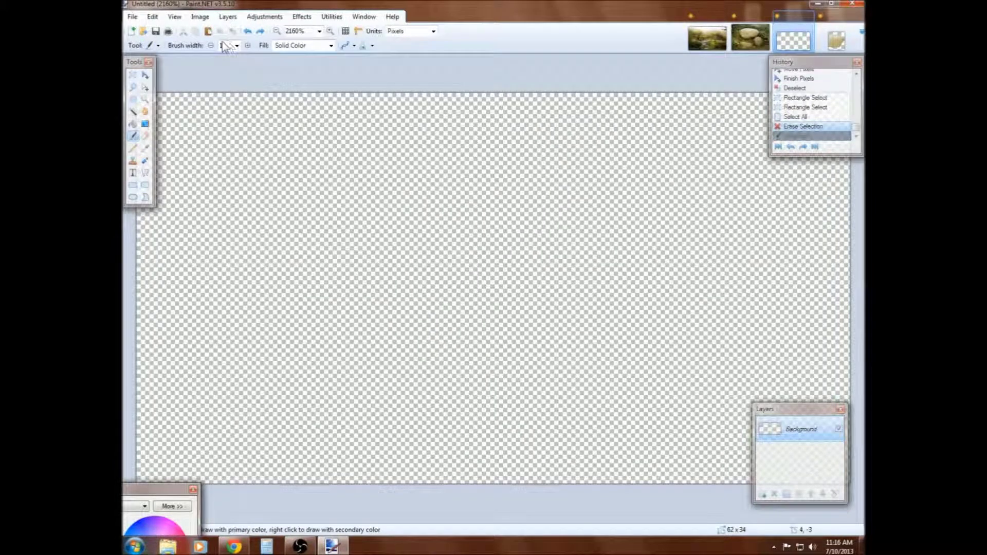
# Set the brush width to 6 and paint a thick black diagonal stroke across the middle of the canvas
pyautogui.click(211, 45)
pyautogui.click(211, 45)
pyautogui.click(212, 45)
pyautogui.click(211, 45)
pyautogui.moveTo(343, 391); pyautogui.dragTo(556, 178)
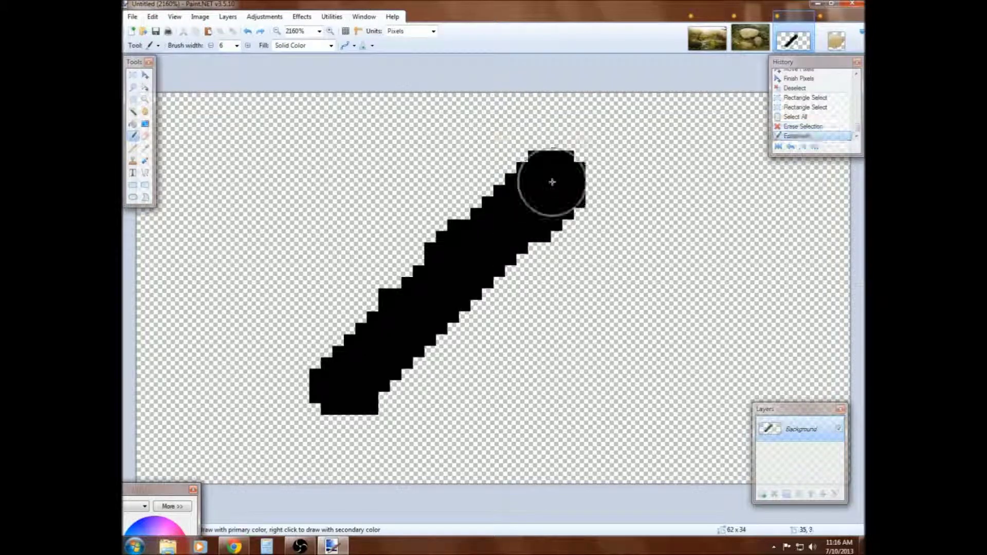
# Apply Rotate / Zoom to the layer with an angle of 44.26 and a zoom of about 0.77x
pyautogui.click(304, 18)
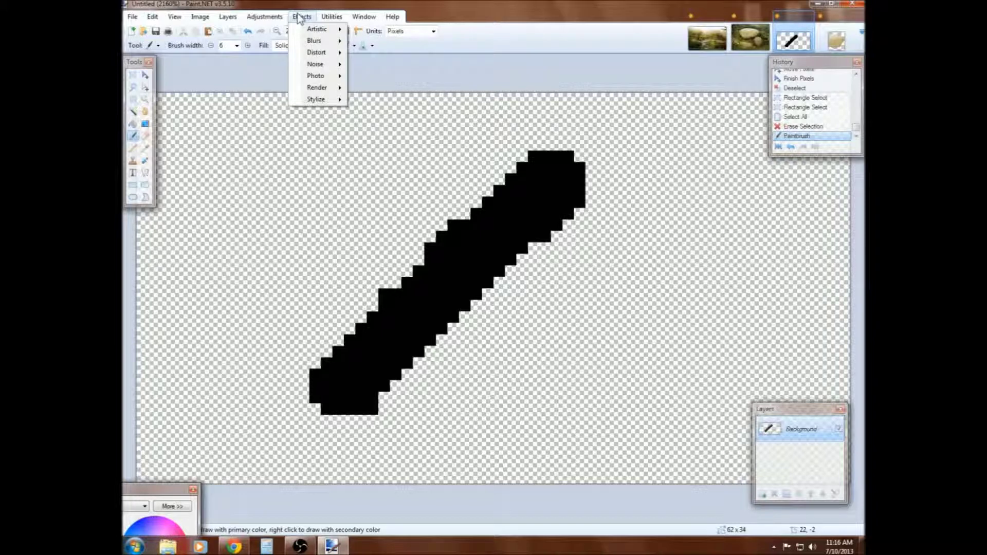
pyautogui.moveTo(252, 22)
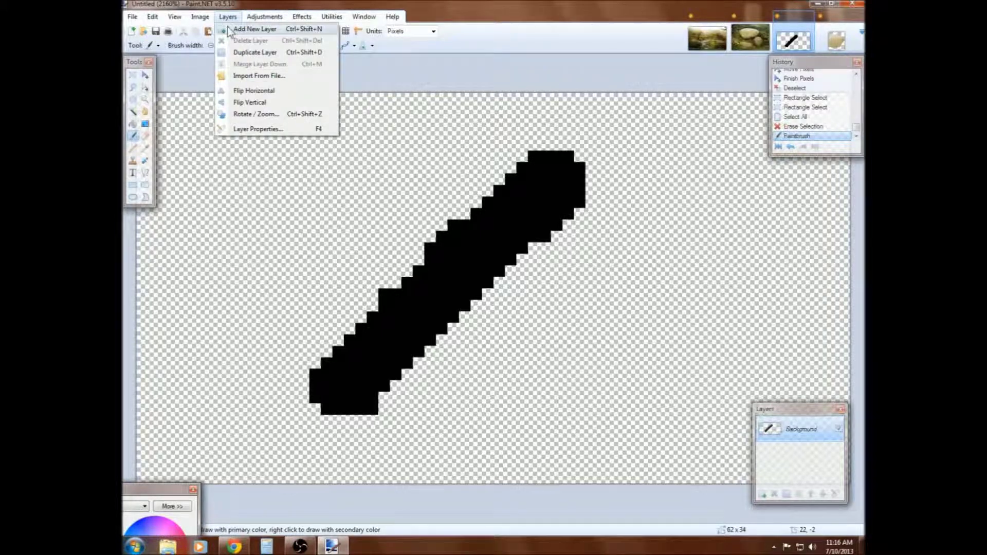
pyautogui.click(230, 121)
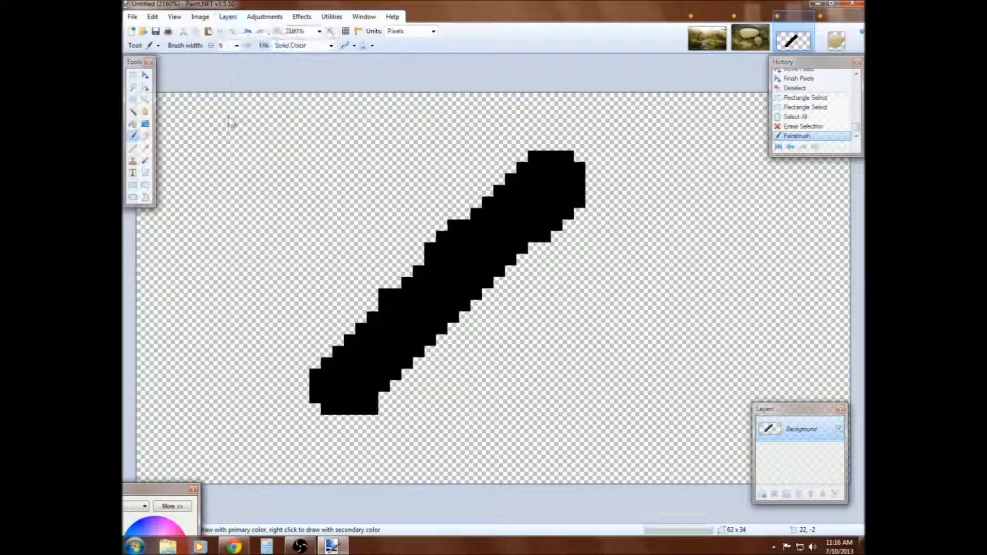
pyautogui.moveTo(455, 170); pyautogui.dragTo(720, 112)
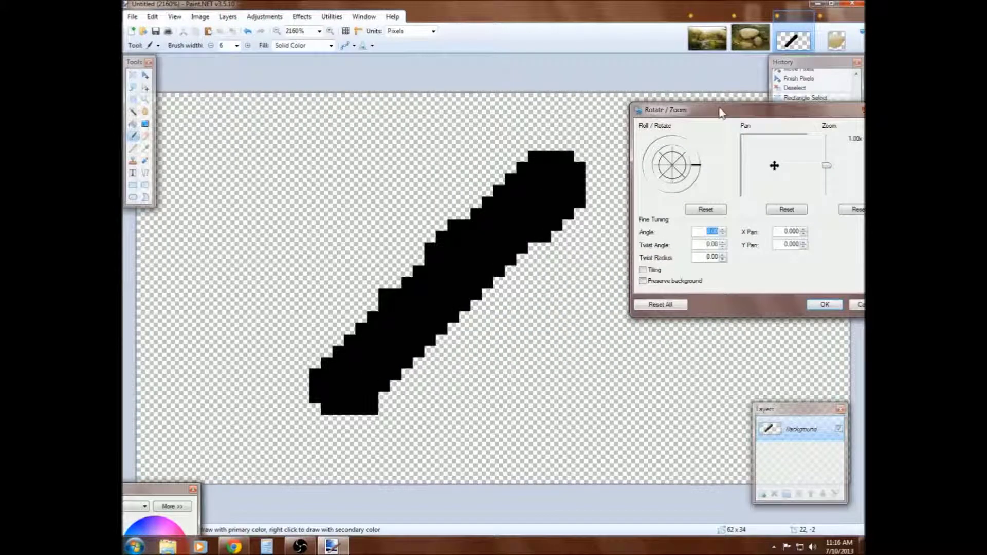
pyautogui.moveTo(698, 166); pyautogui.dragTo(694, 148)
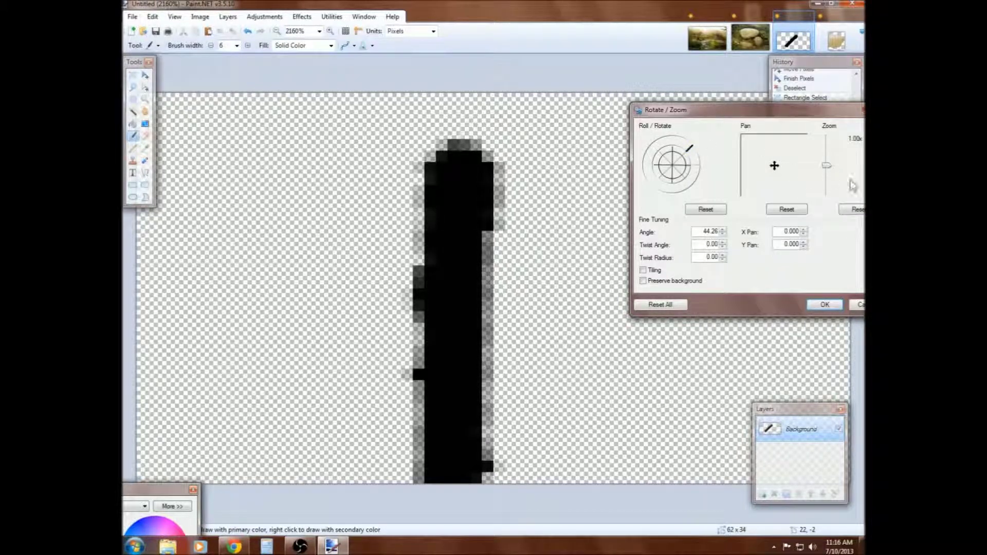
pyautogui.moveTo(823, 164); pyautogui.dragTo(826, 169)
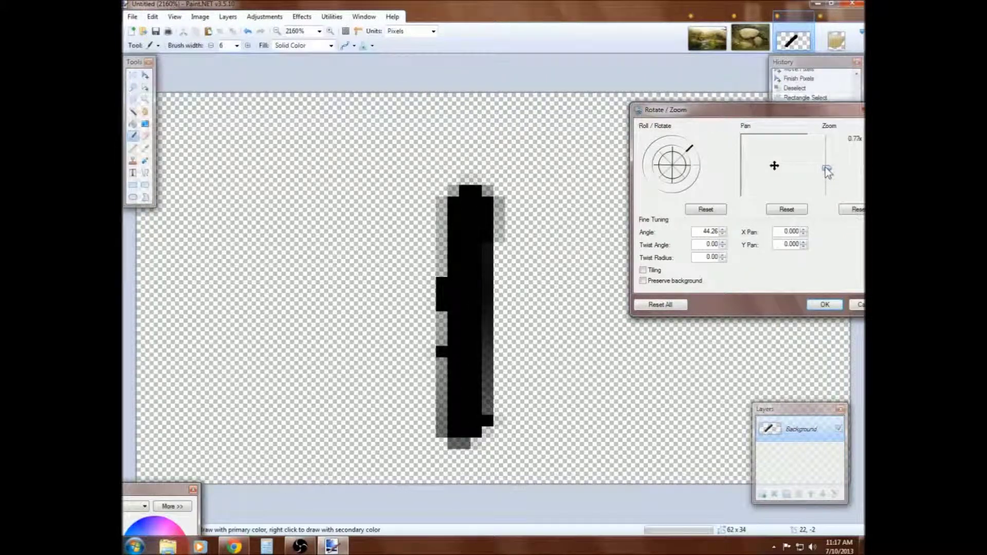
pyautogui.click(825, 303)
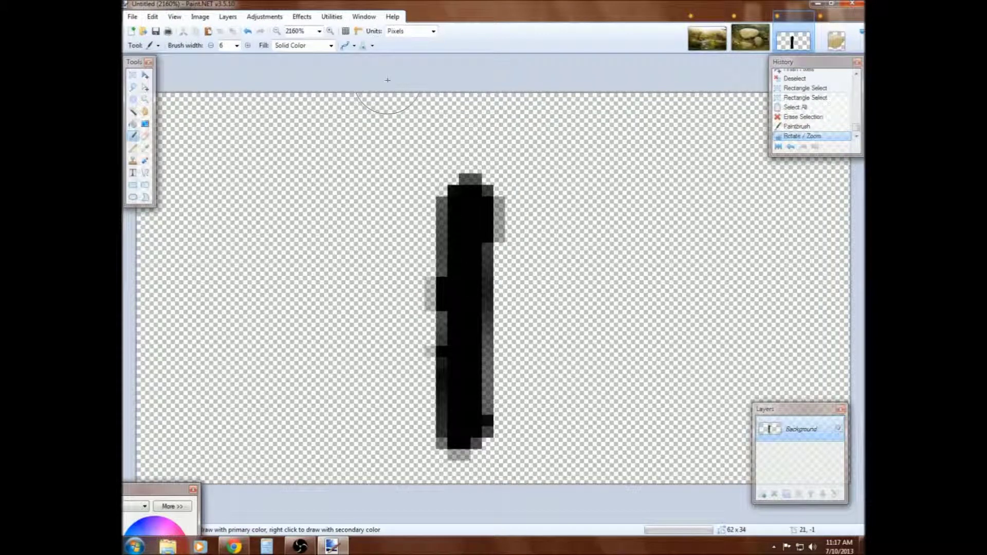
# Open the Save As dialog and cancel it, and erase a rectangular selection around the rotated black stroke
pyautogui.hotkey('ctrl', 's')
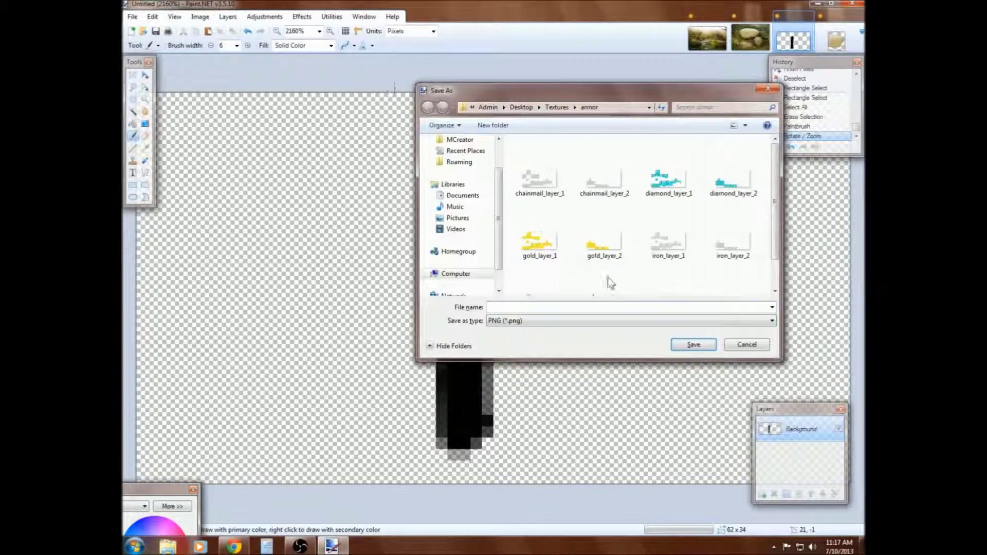
pyautogui.click(747, 345)
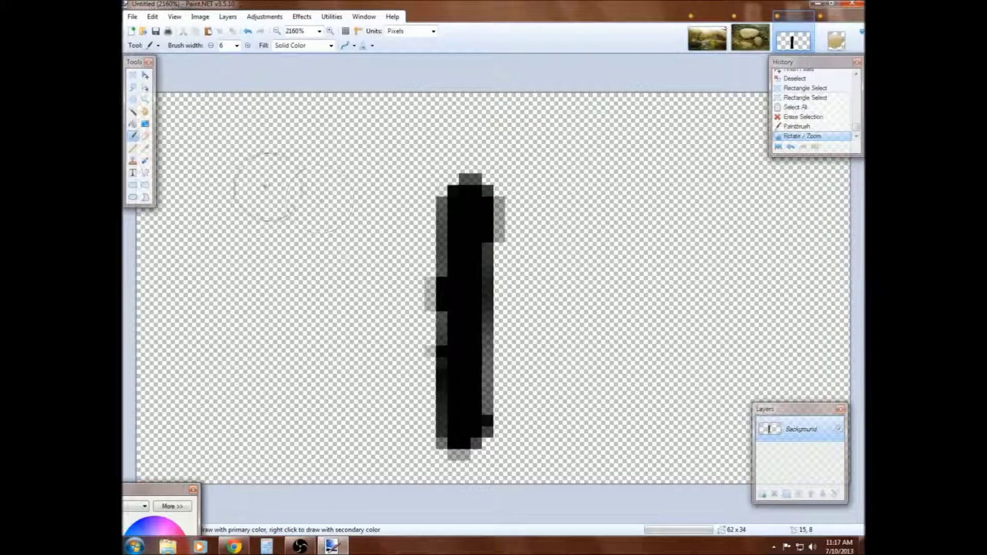
pyautogui.click(133, 75)
pyautogui.moveTo(612, 148); pyautogui.dragTo(296, 484)
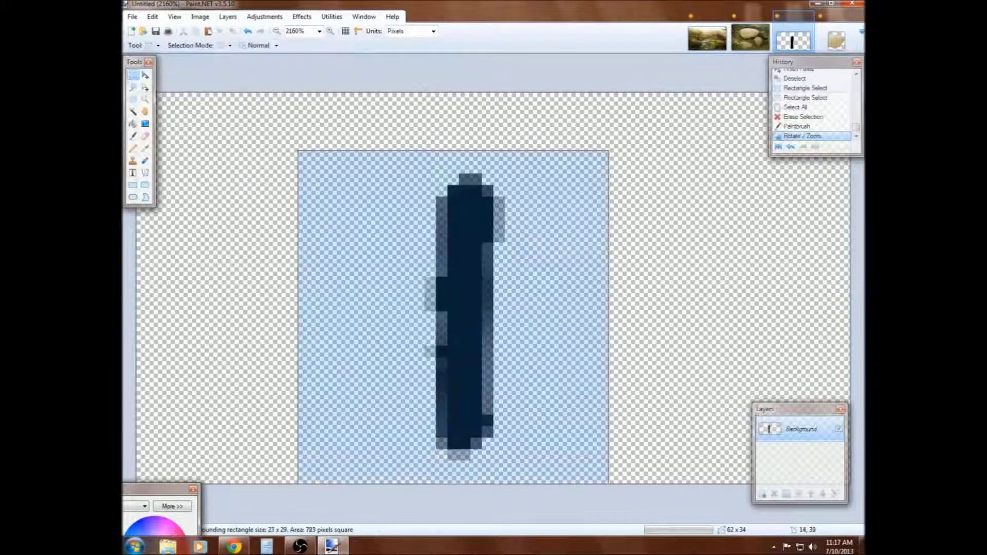
pyautogui.press('Delete')
pyautogui.moveTo(300, 546)
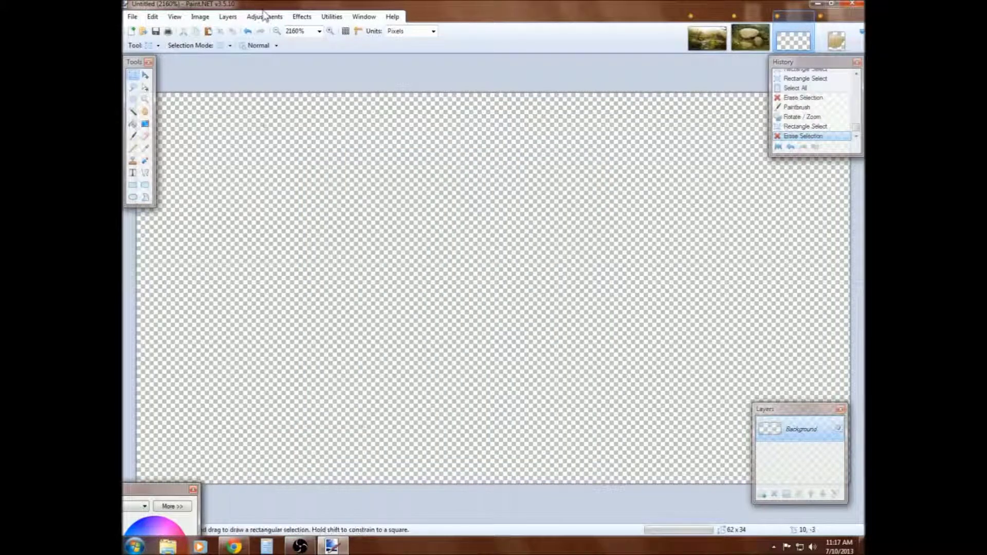
pyautogui.click(302, 16)
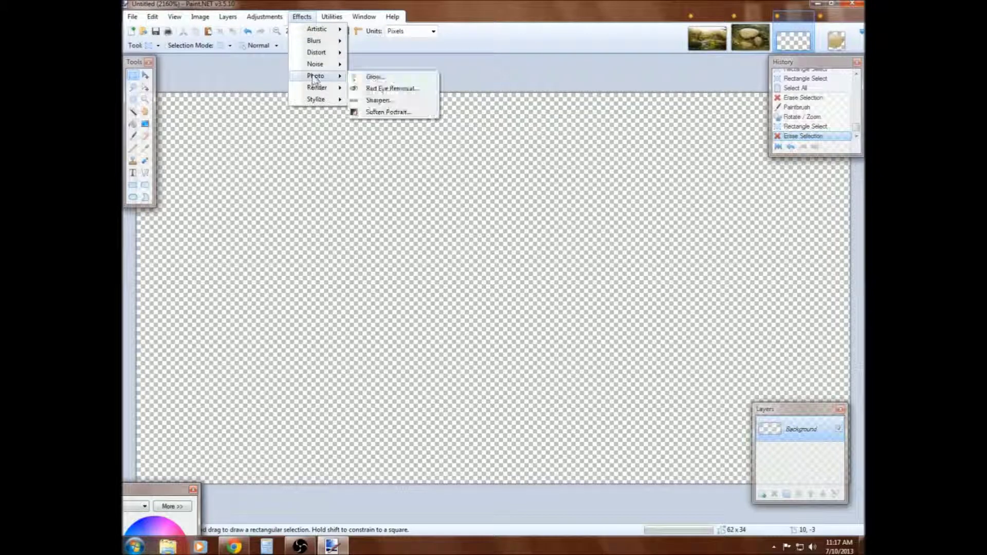
pyautogui.moveTo(313, 55)
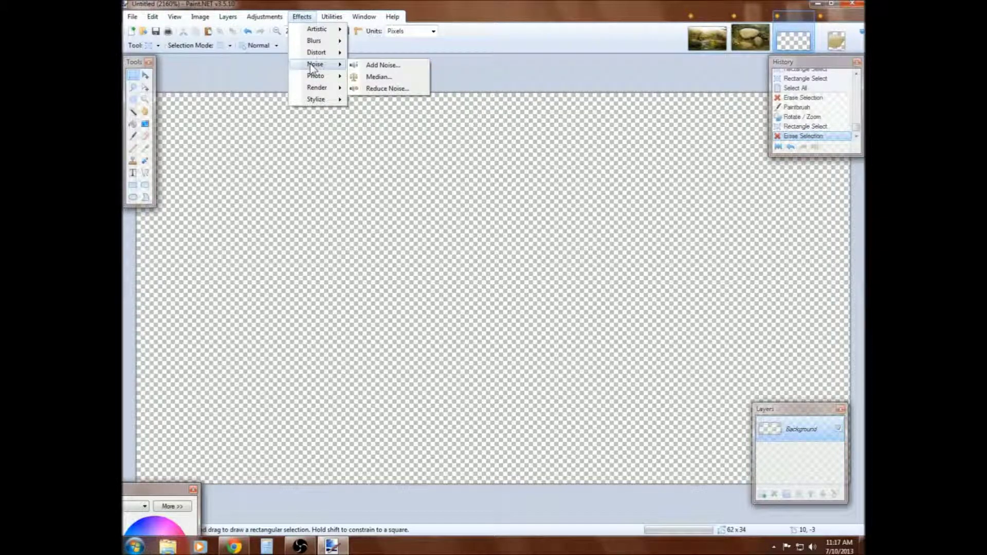
pyautogui.click(256, 6)
pyautogui.click(260, 16)
pyautogui.click(257, 16)
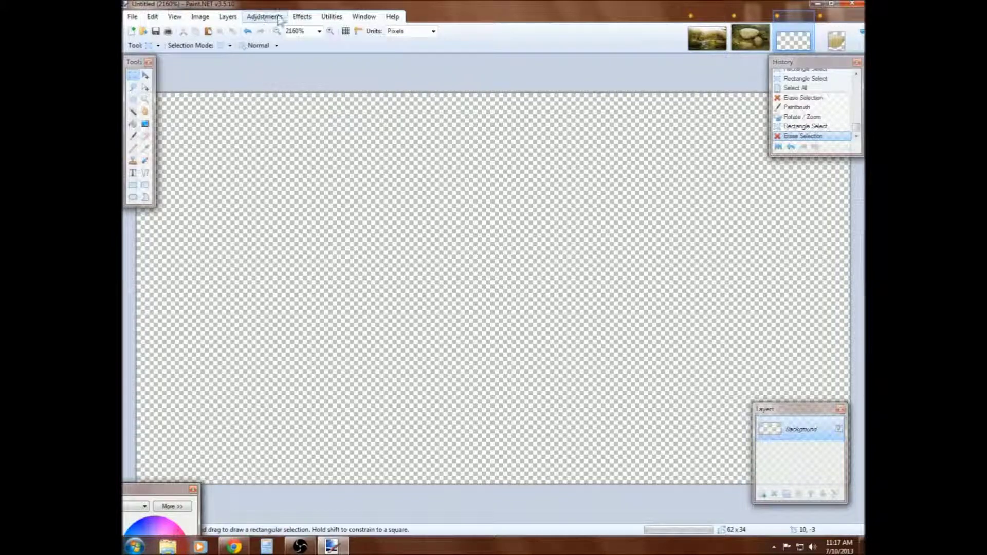
pyautogui.click(264, 17)
pyautogui.click(222, 106)
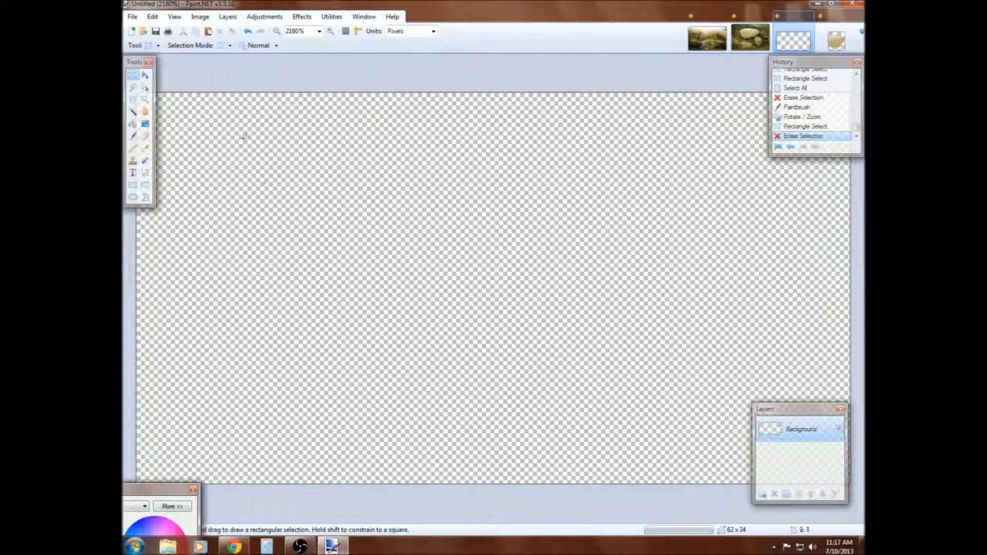
# Open the gold_block texture from the blocks folder inside Textures
pyautogui.click(143, 31)
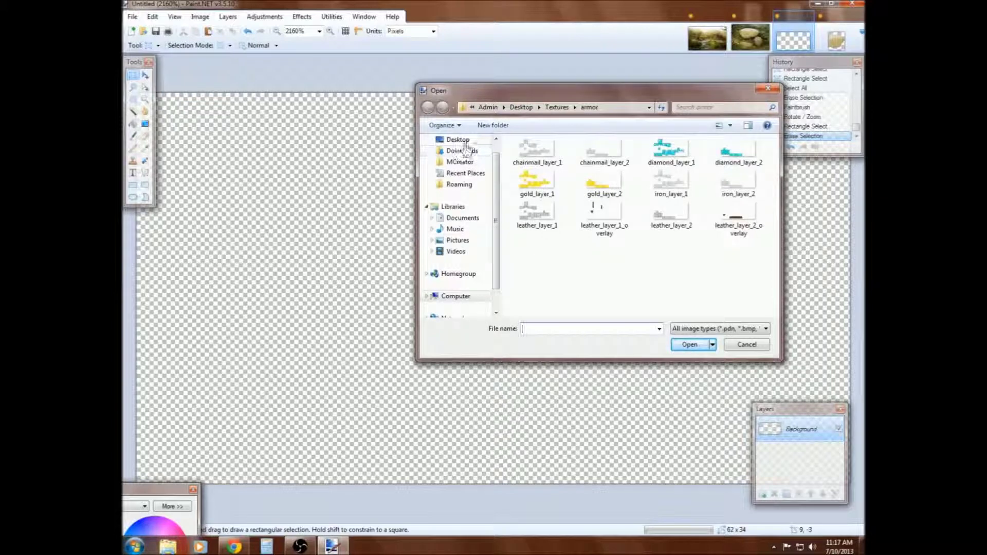
pyautogui.click(557, 107)
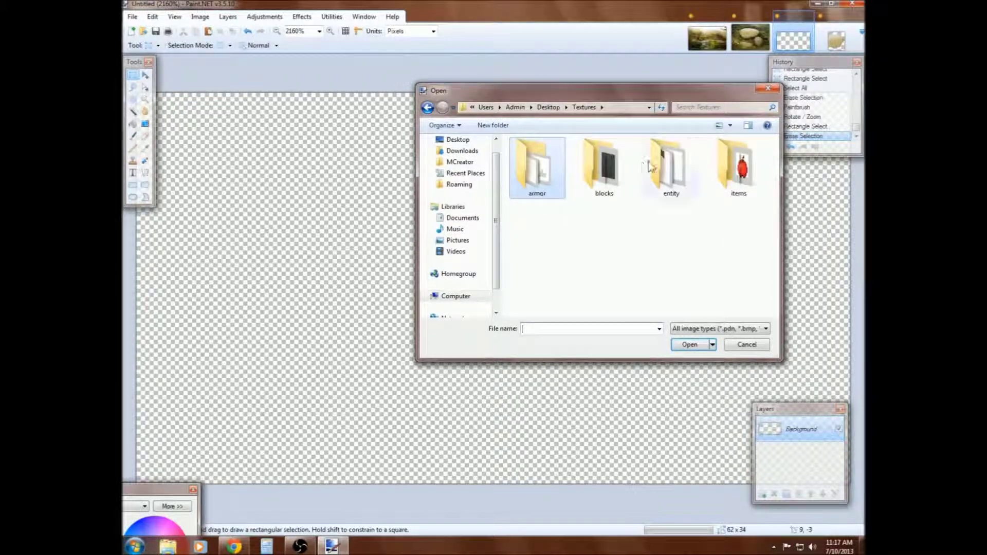
pyautogui.doubleClick(607, 162)
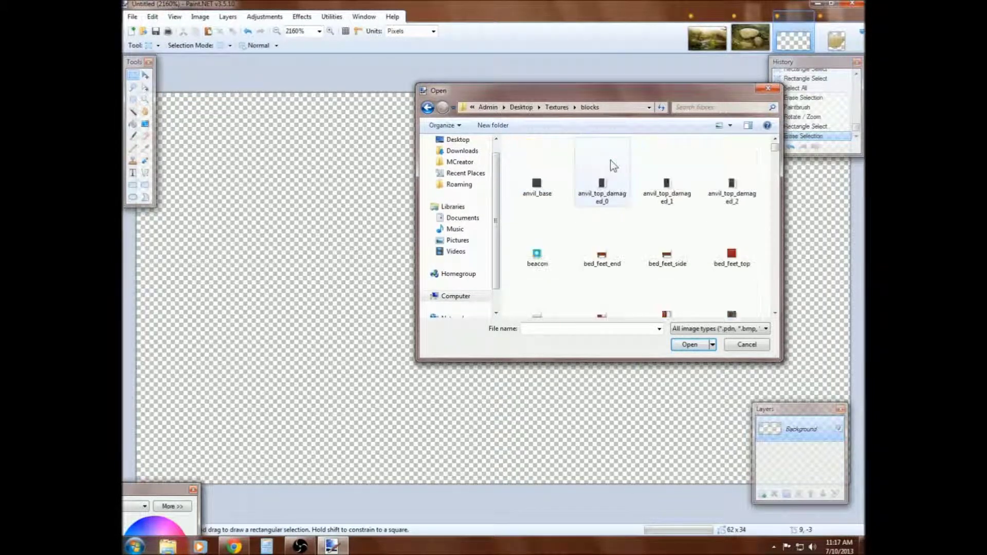
pyautogui.moveTo(779, 150); pyautogui.dragTo(778, 198)
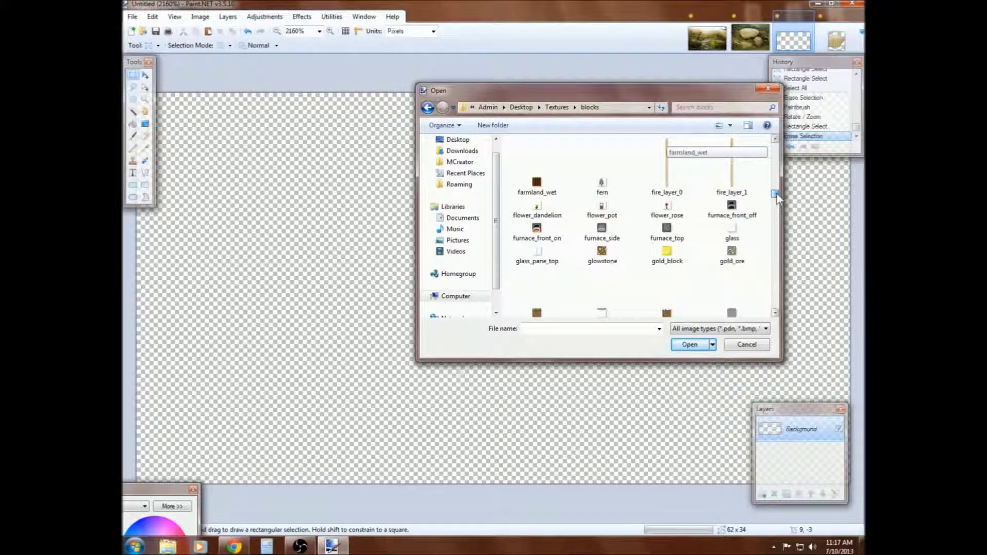
pyautogui.click(667, 252)
pyautogui.click(688, 344)
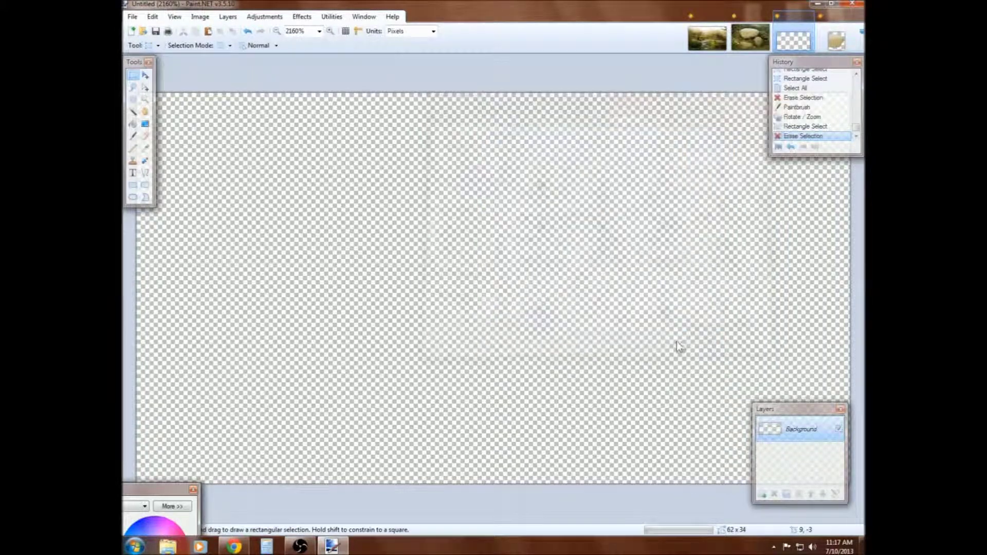
# Add noise to the gold block texture with intensity 19, color saturation 0 and coverage 100
pyautogui.click(147, 101)
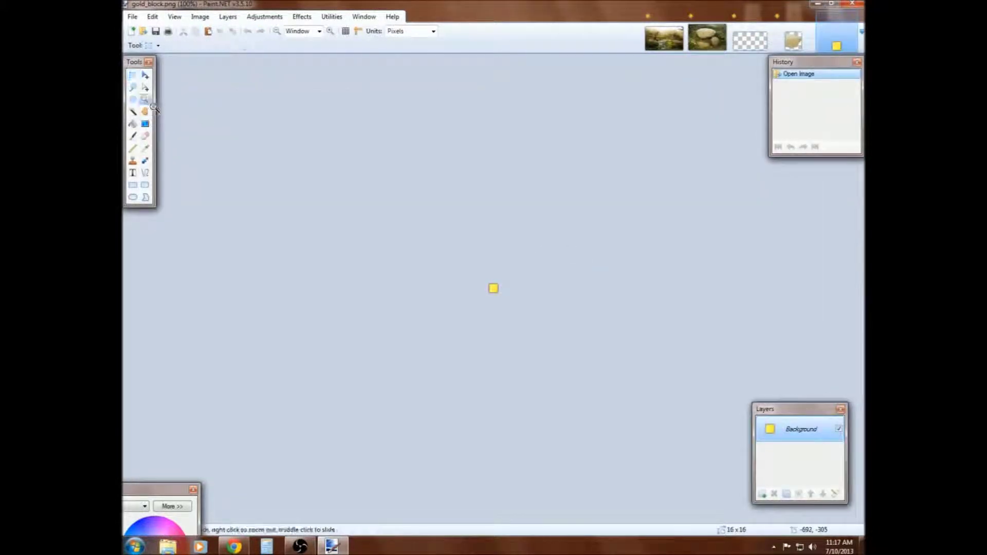
pyautogui.moveTo(500, 247); pyautogui.dragTo(379, 364)
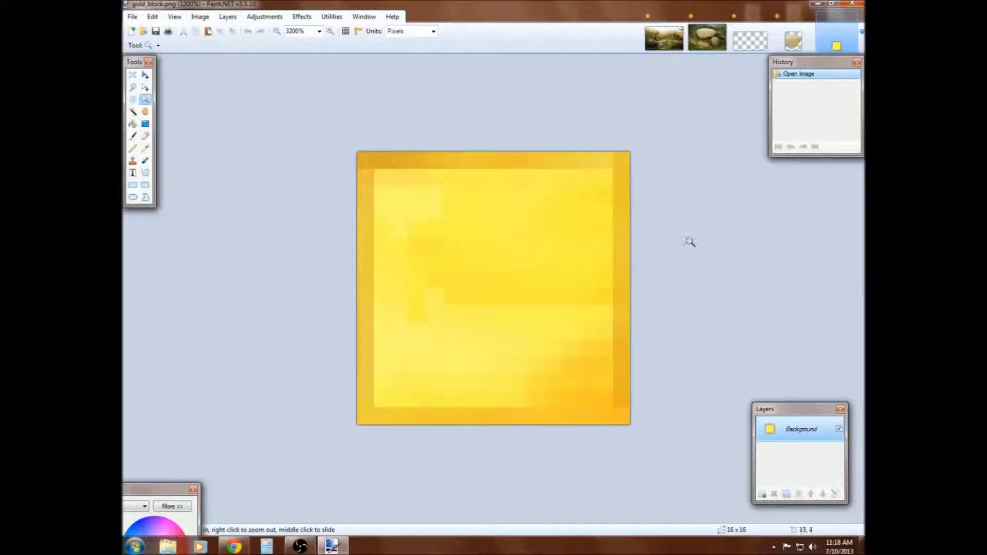
pyautogui.click(302, 16)
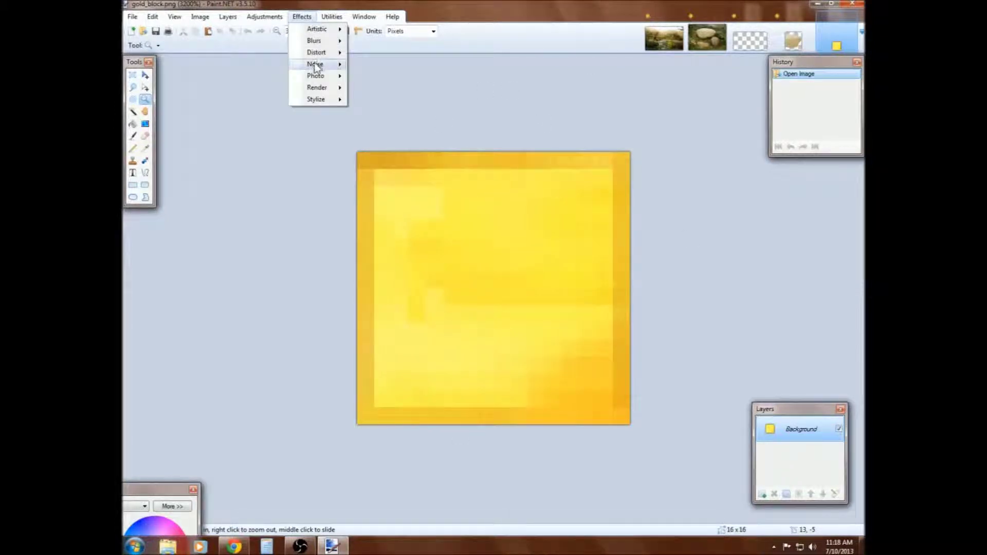
pyautogui.moveTo(317, 67)
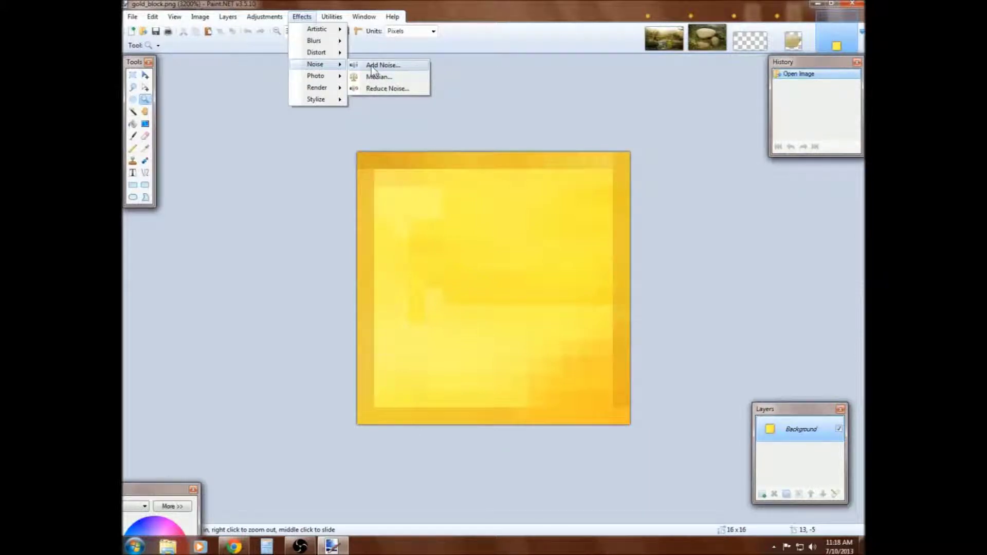
pyautogui.click(373, 66)
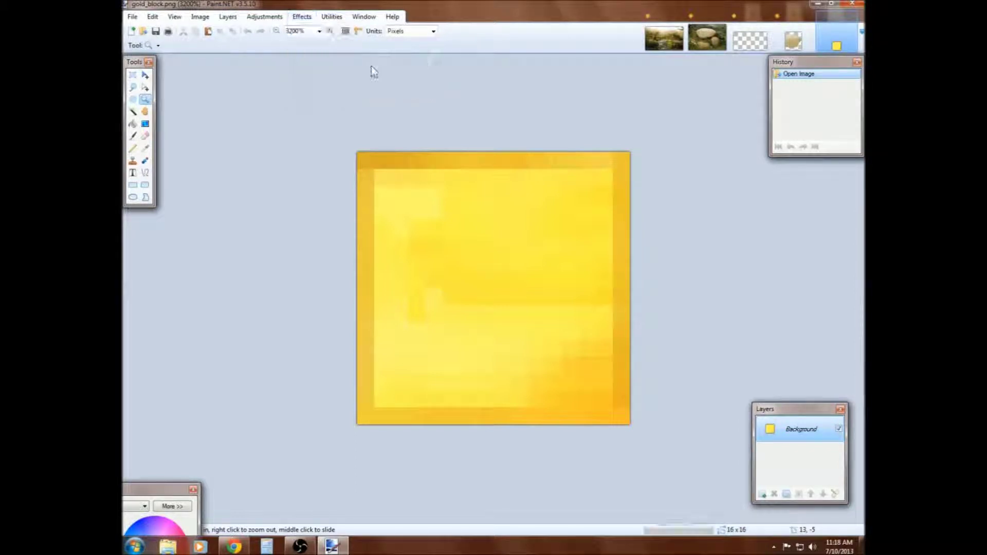
pyautogui.moveTo(439, 265); pyautogui.dragTo(411, 266)
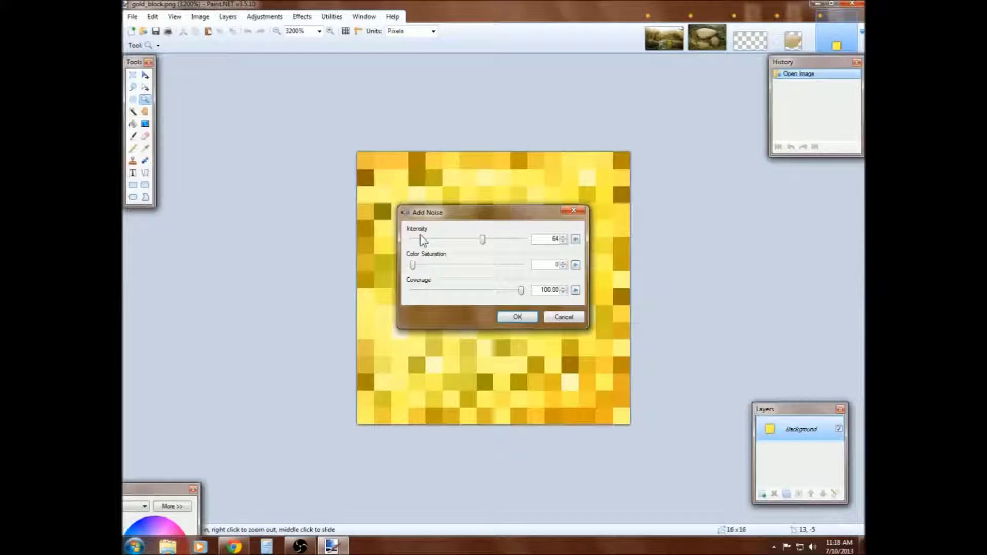
pyautogui.moveTo(410, 219); pyautogui.dragTo(669, 199)
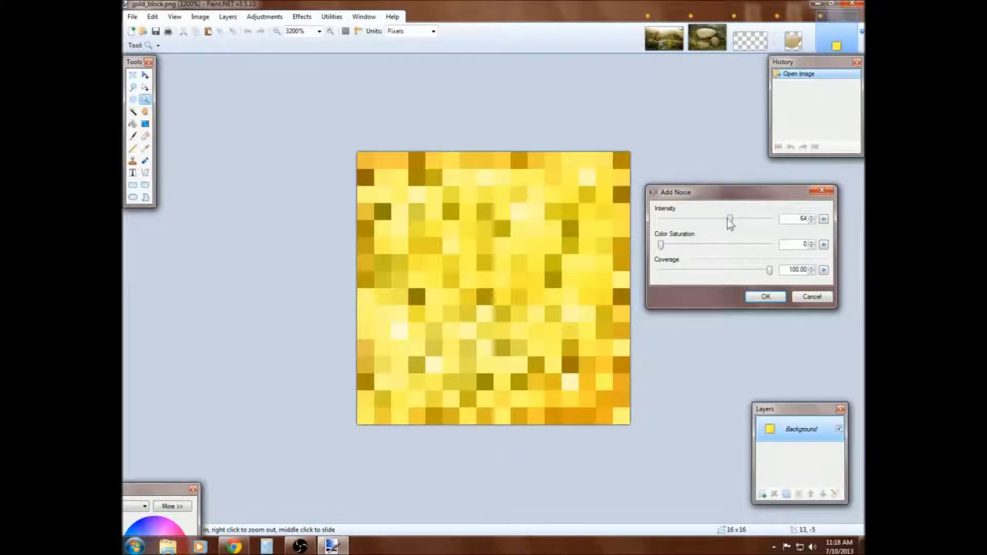
pyautogui.moveTo(731, 218); pyautogui.dragTo(682, 219)
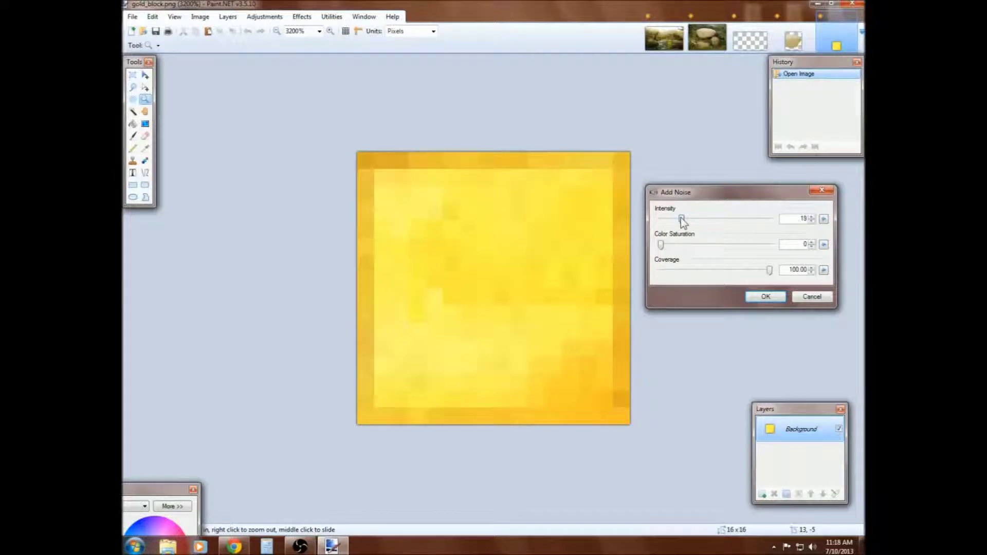
pyautogui.moveTo(683, 218); pyautogui.dragTo(681, 219)
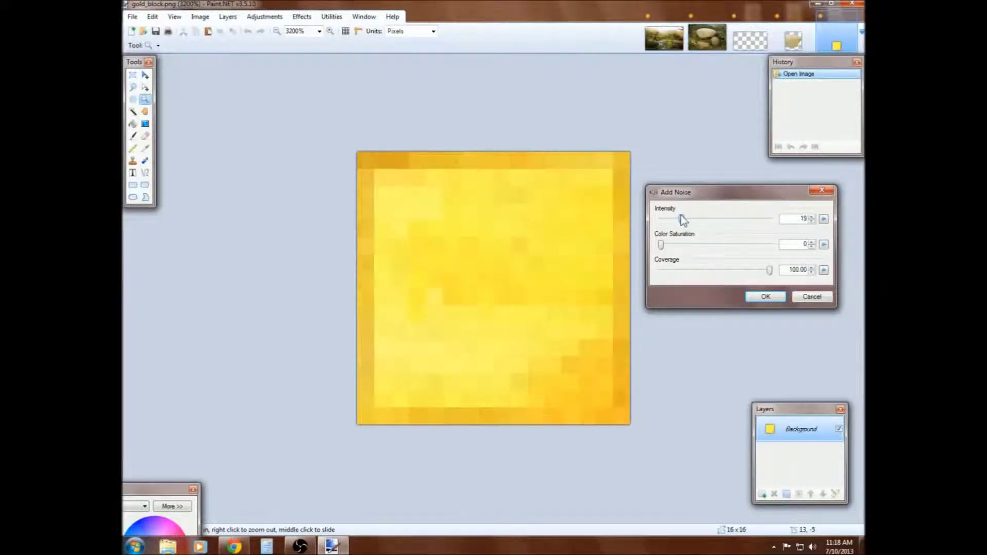
pyautogui.click(766, 298)
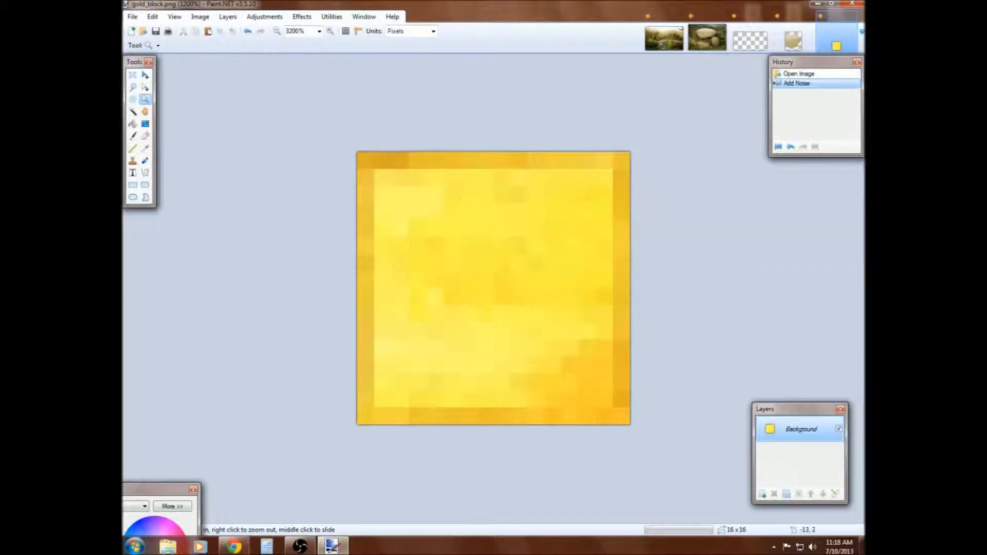
# Open a second copy of the gold_block texture from the blocks folder and magnify it to fill the view
pyautogui.click(133, 75)
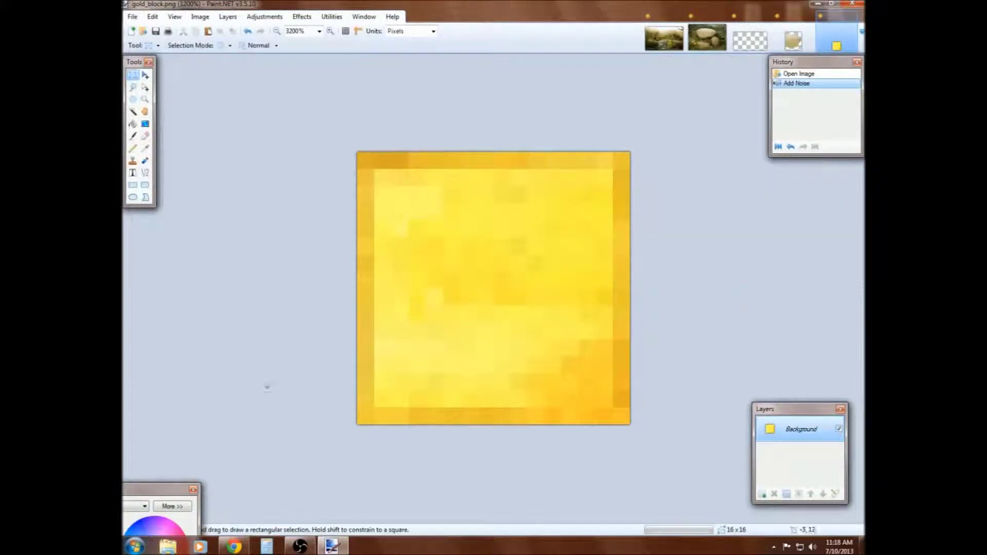
pyautogui.click(132, 16)
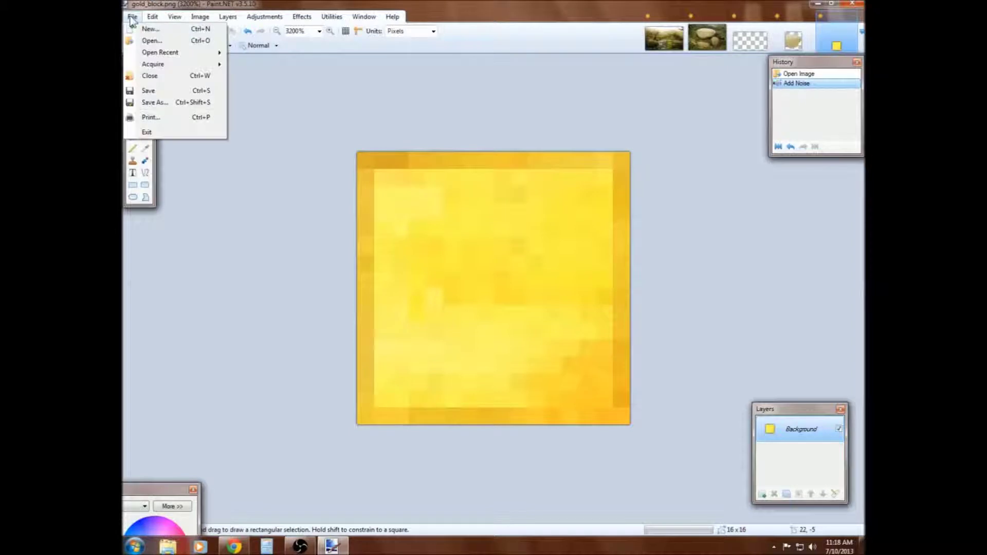
pyautogui.click(150, 40)
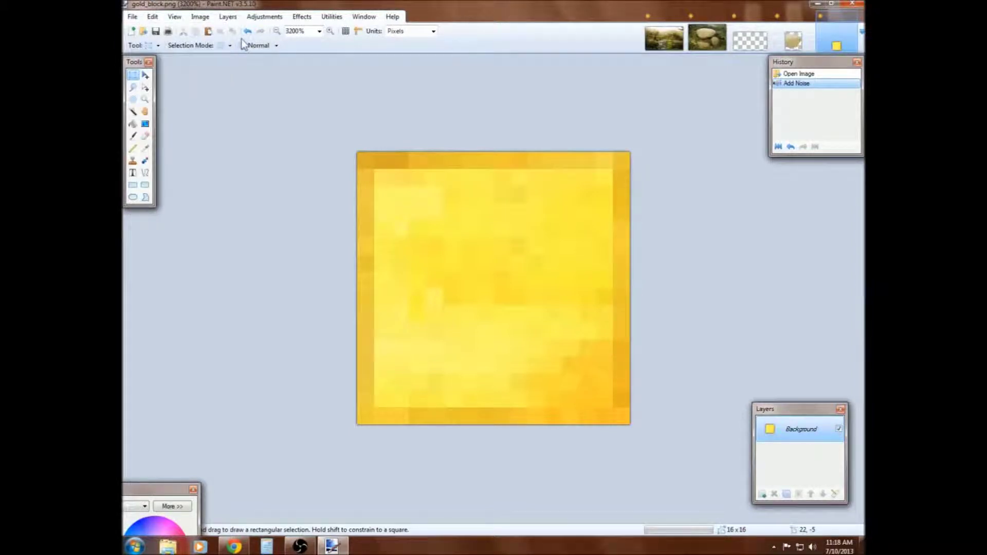
pyautogui.moveTo(775, 153); pyautogui.dragTo(775, 207)
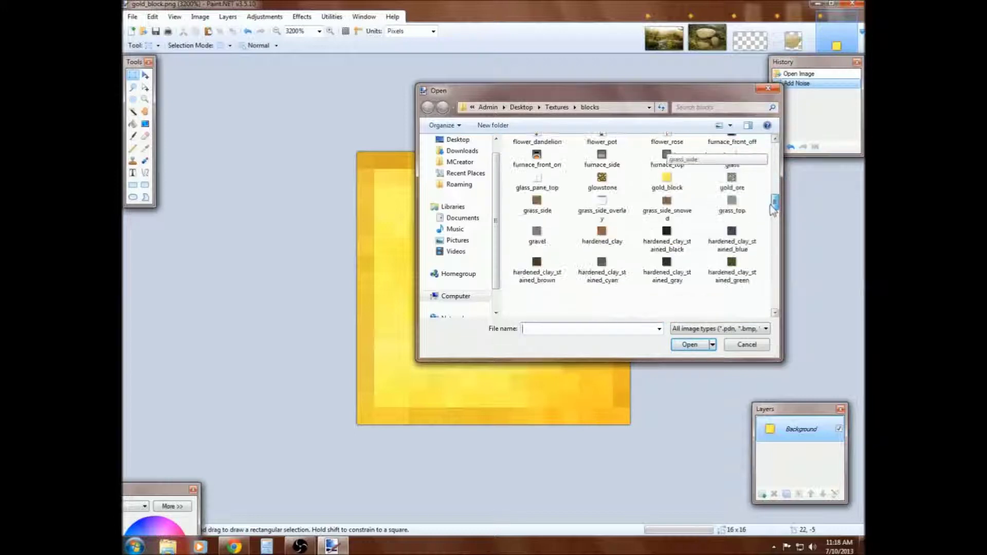
pyautogui.click(667, 180)
pyautogui.click(705, 350)
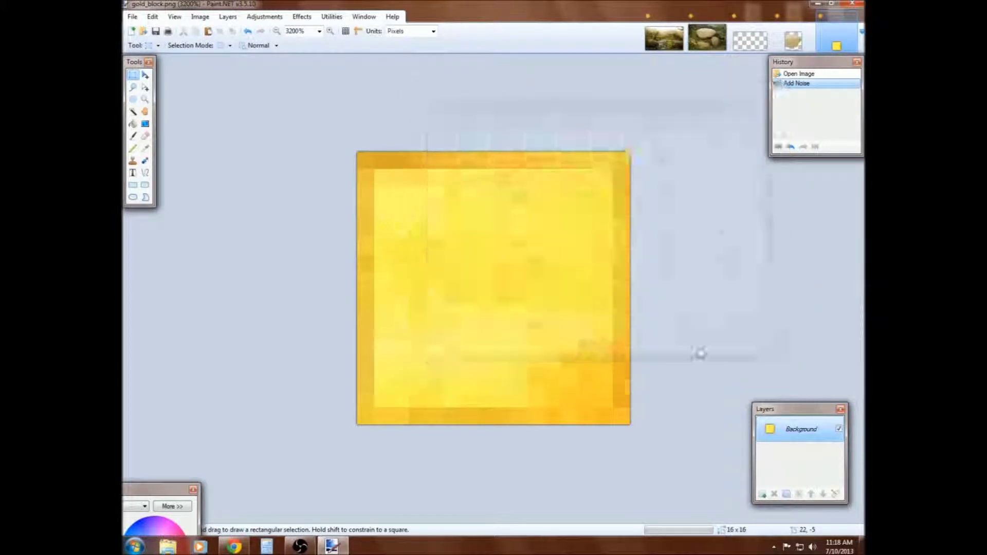
pyautogui.click(145, 99)
pyautogui.hotkey('ctrl', 'b')
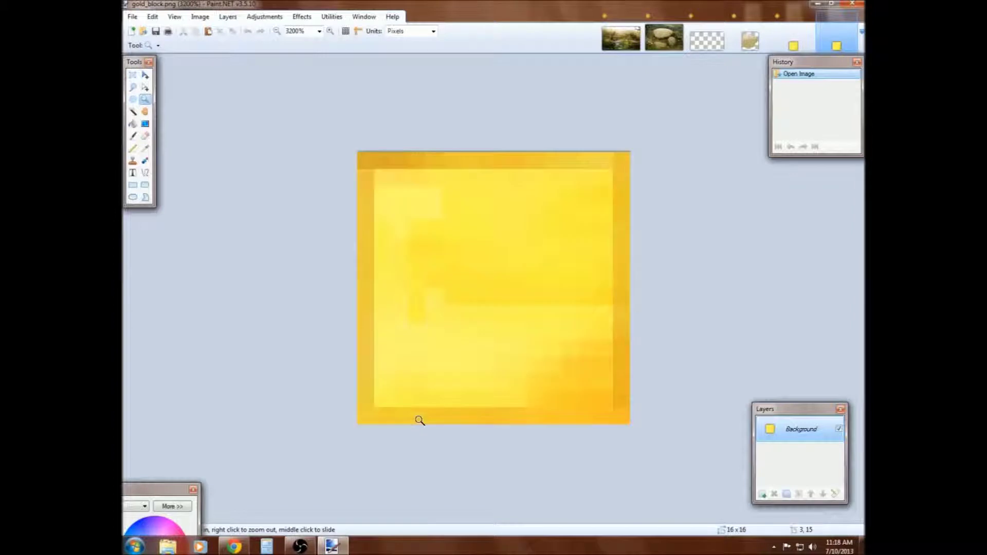
pyautogui.hotkey('ctrl', 'f')
# Compare the noisy gold block with the untouched copy and undo the added noise
pyautogui.click(800, 33)
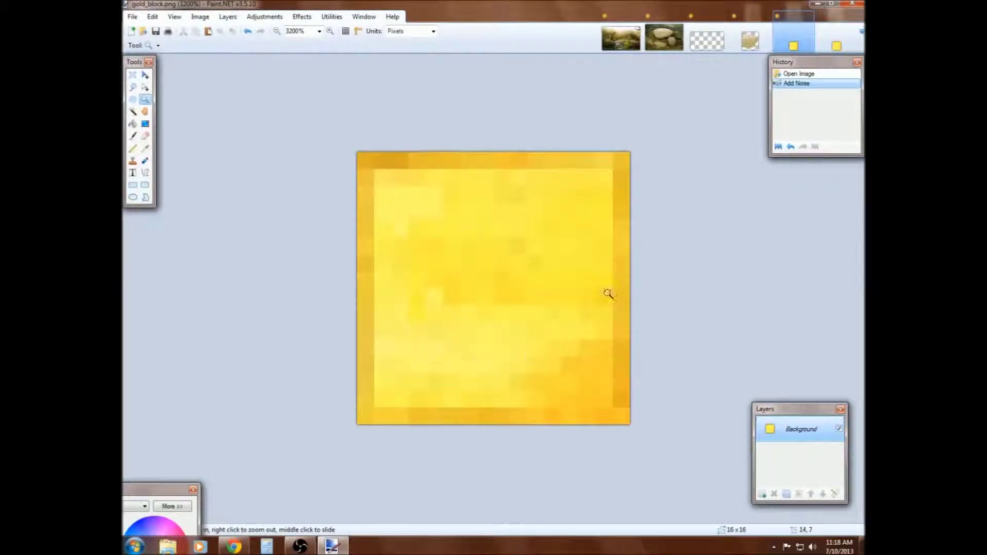
pyautogui.click(836, 45)
pyautogui.hotkey('ctrl', 'shift', 'Tab')
pyautogui.hotkey('ctrl', 'z')
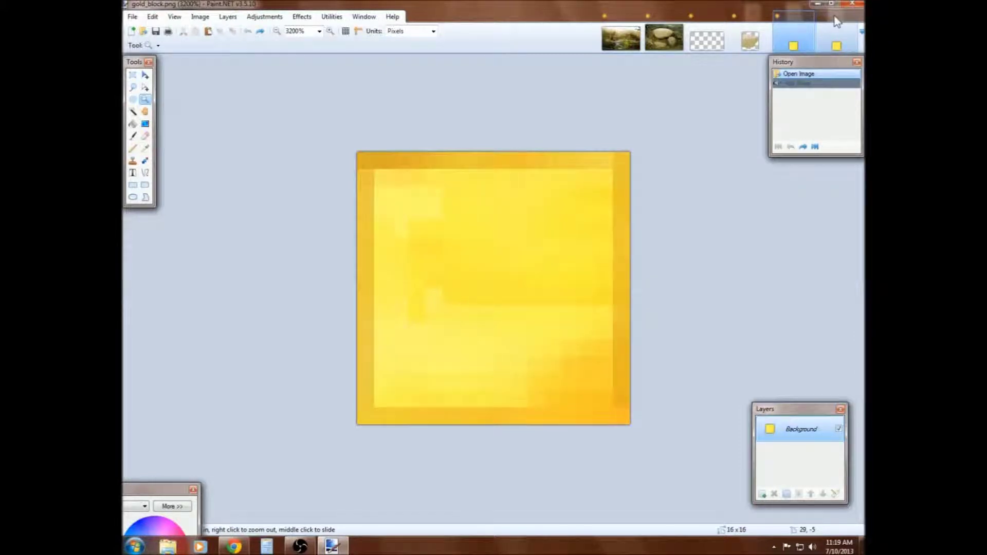
# Try the Black and White adjustment on the gold block and undo it
pyautogui.click(264, 17)
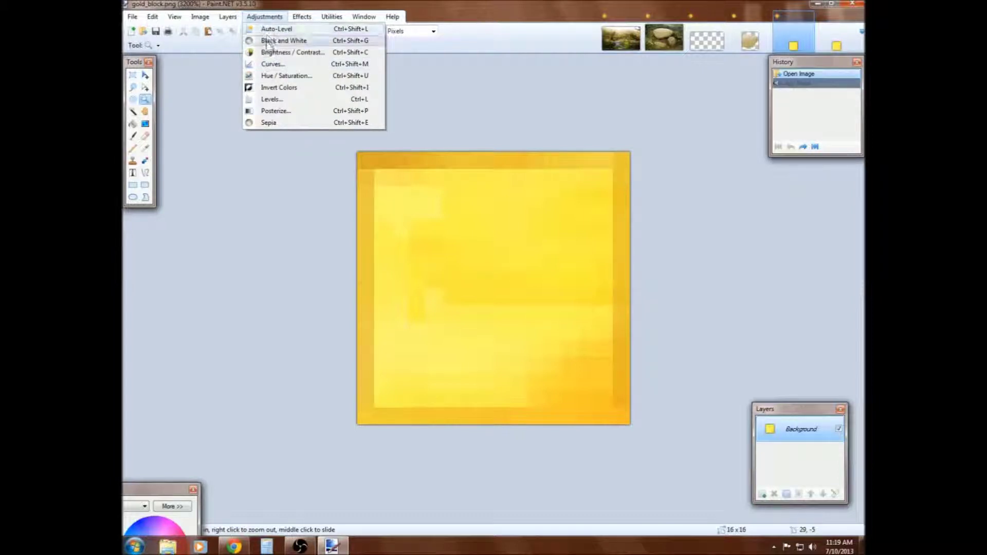
pyautogui.click(265, 40)
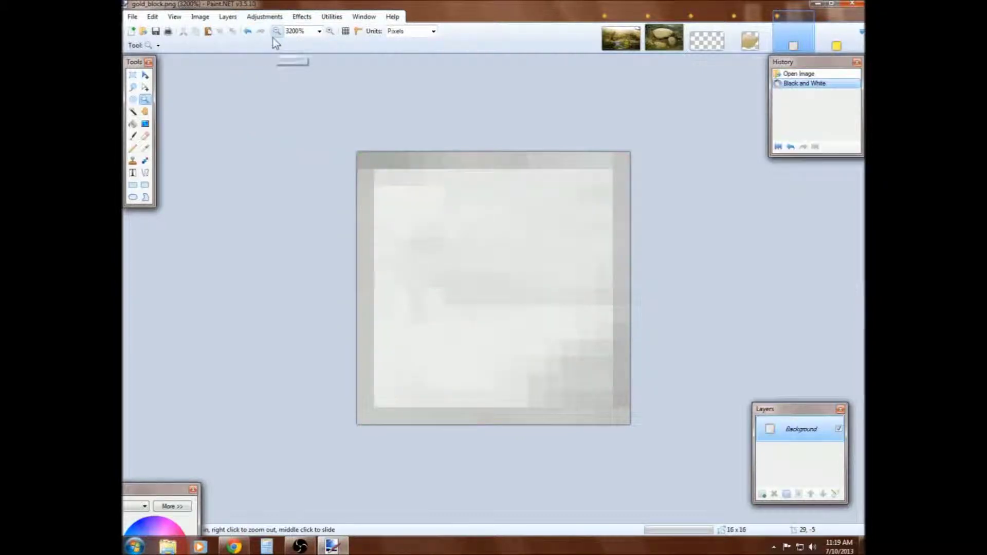
pyautogui.hotkey('ctrl', 'z')
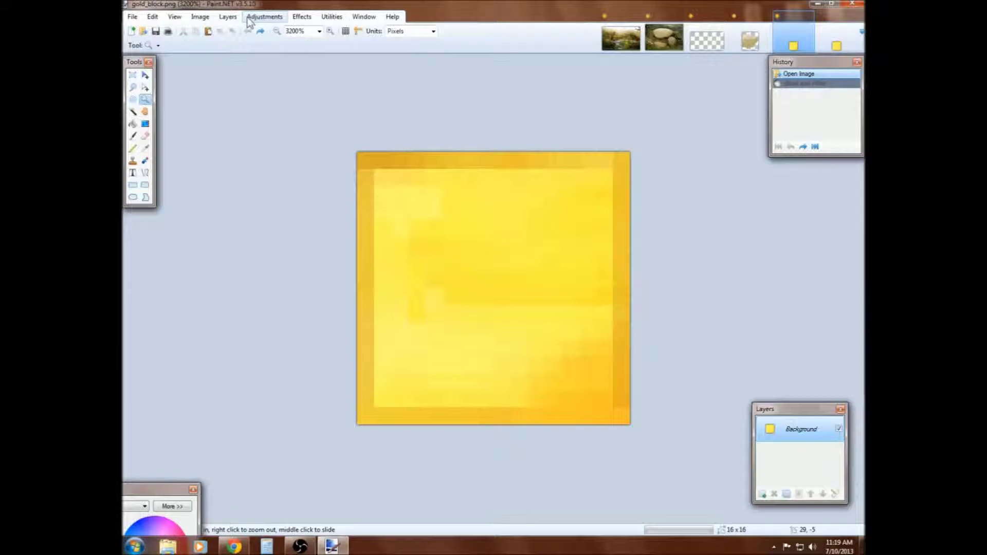
# Preview brightness and contrast changes on the gold block and discard them
pyautogui.click(262, 20)
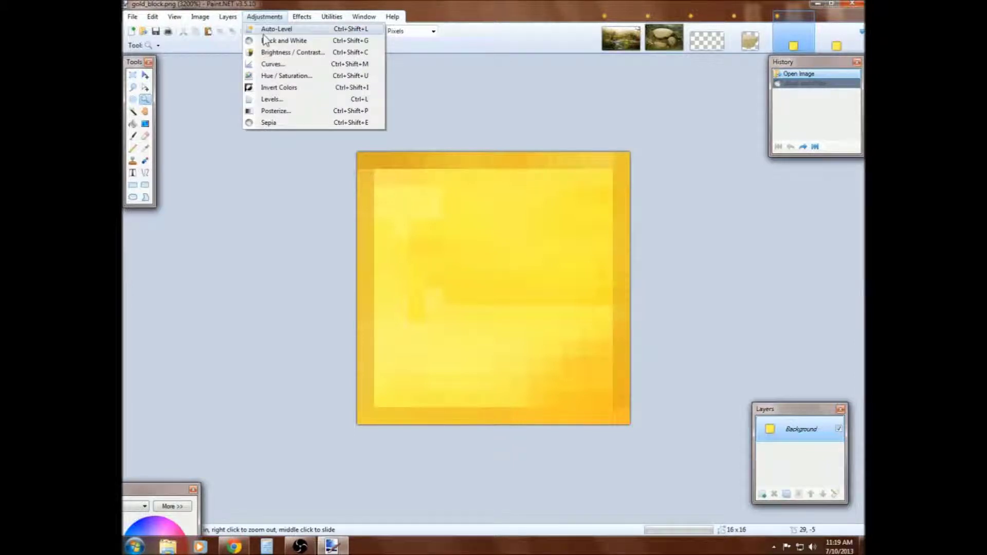
pyautogui.click(266, 60)
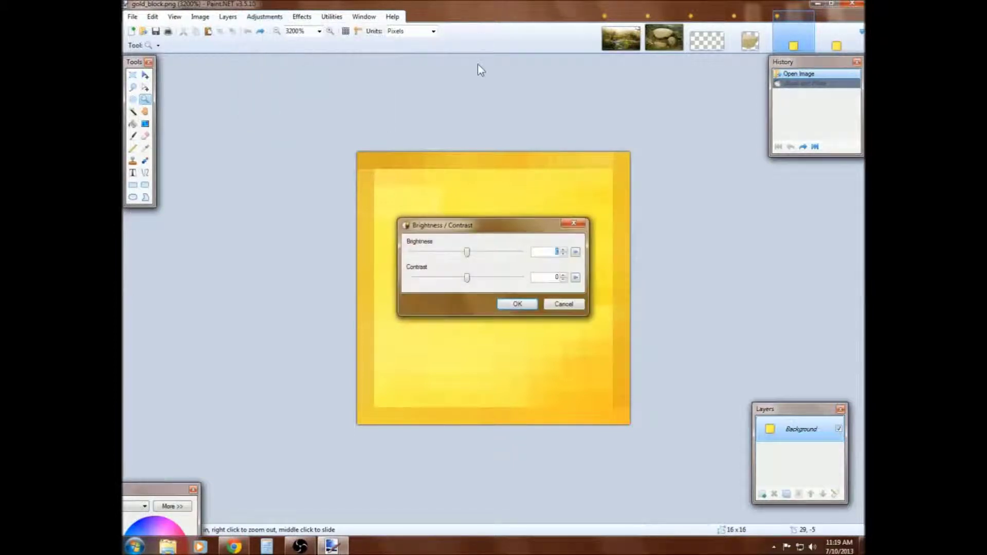
pyautogui.moveTo(460, 225); pyautogui.dragTo(204, 259)
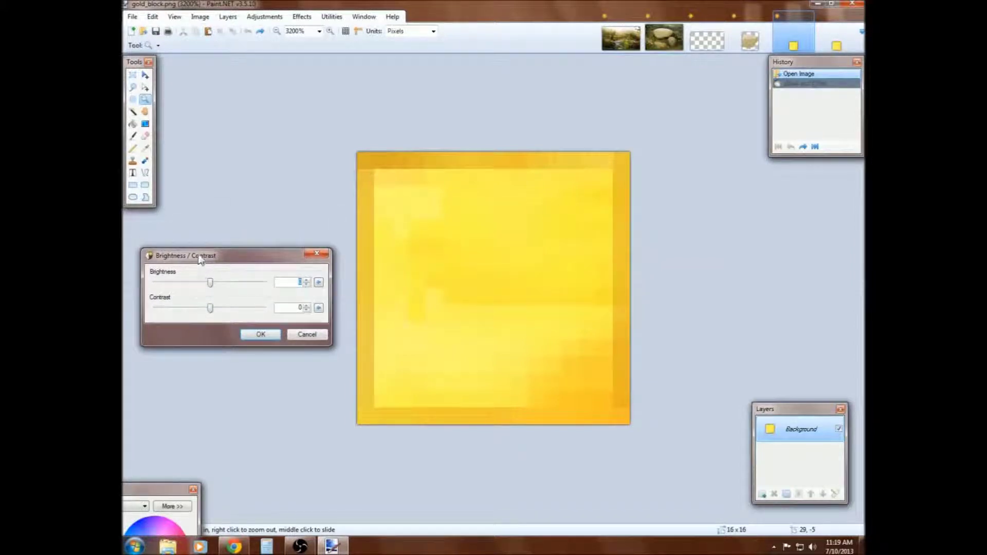
pyautogui.moveTo(212, 283); pyautogui.dragTo(208, 321)
pyautogui.click(297, 335)
# Start a Hue / Saturation adjustment on the gold block and shift the hue to -42
pyautogui.click(258, 16)
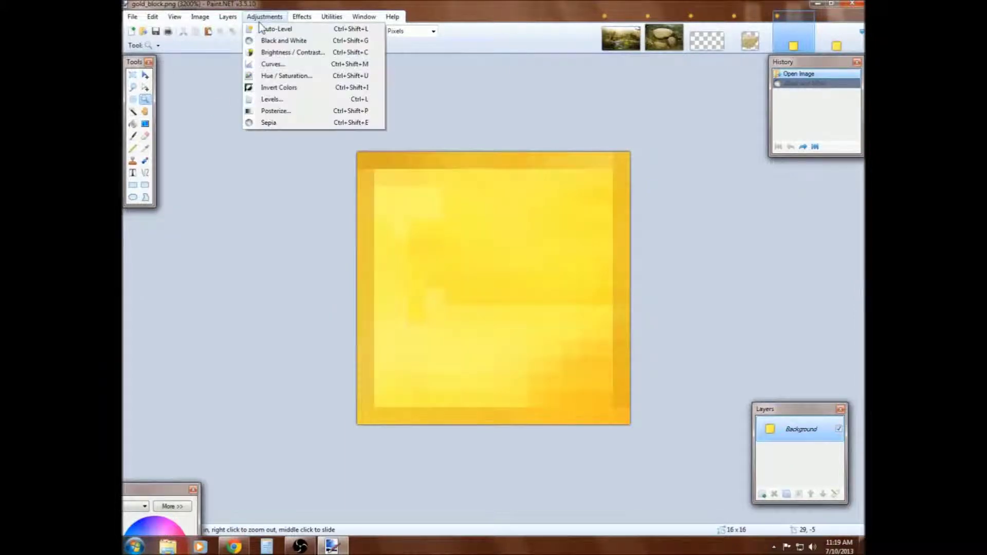
pyautogui.click(270, 77)
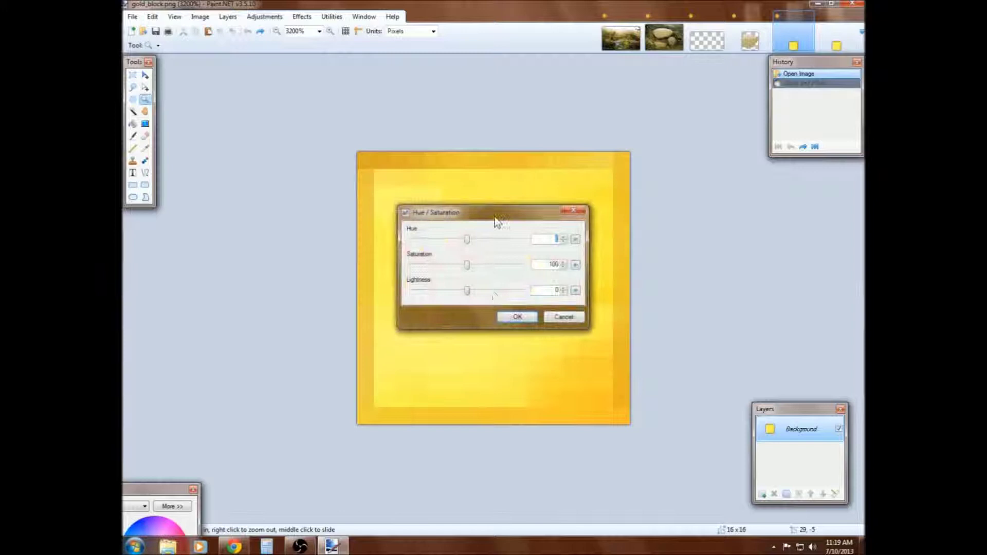
pyautogui.moveTo(494, 212); pyautogui.dragTo(735, 208)
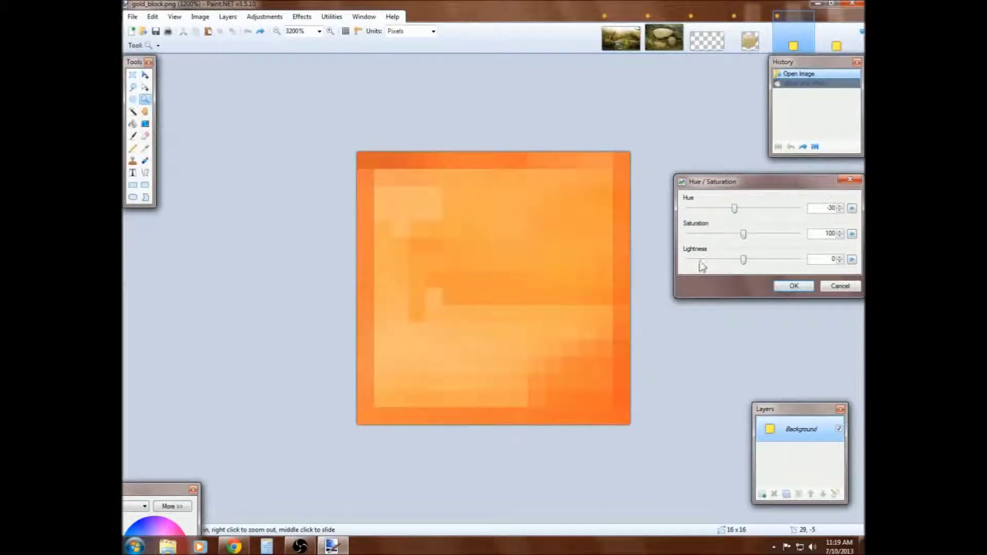
pyautogui.moveTo(739, 209); pyautogui.dragTo(745, 210)
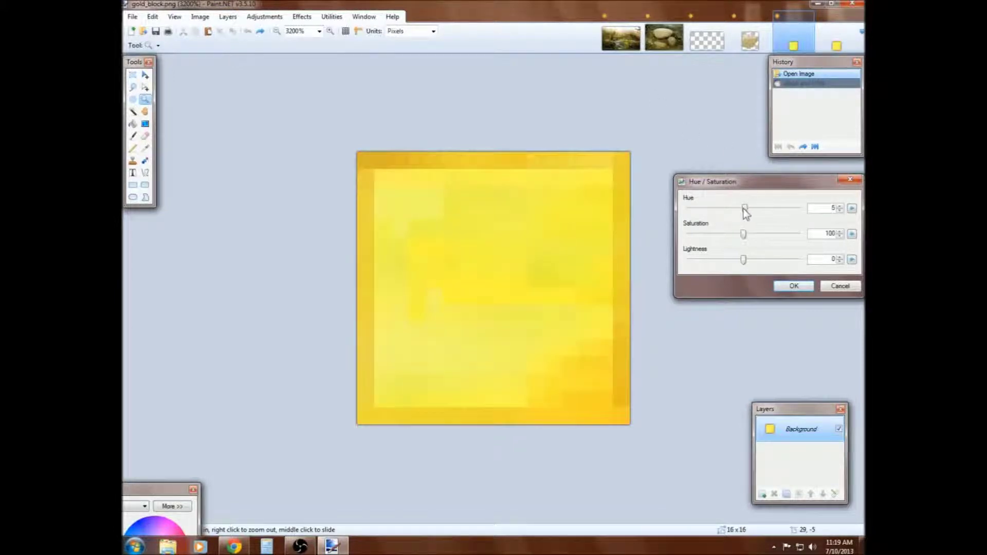
pyautogui.moveTo(734, 211); pyautogui.dragTo(733, 212)
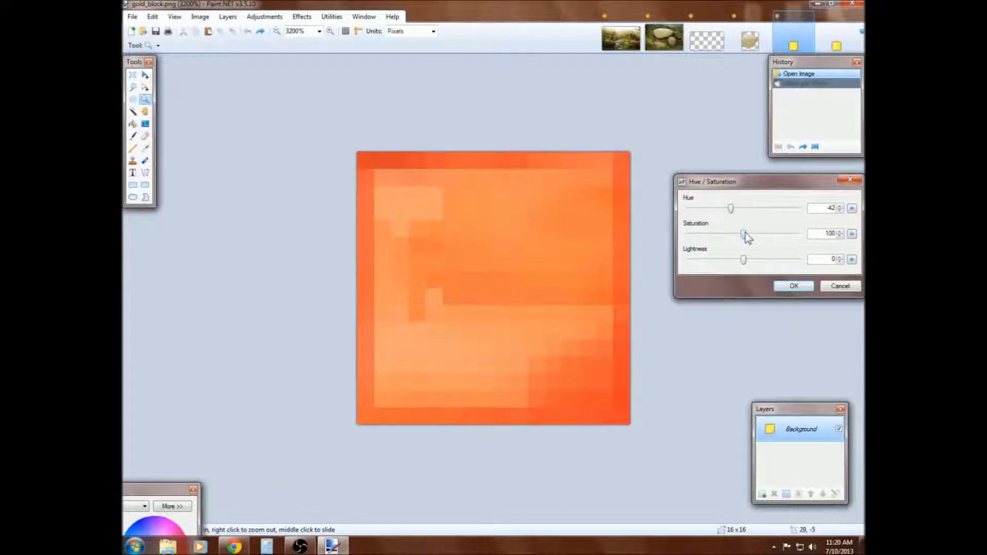
# Preview the gold block with saturation 96 and lightness 19, and cancel the Hue / Saturation adjustment
pyautogui.moveTo(746, 236)
pyautogui.mouseDown()
pyautogui.moveTo(756, 234)
pyautogui.moveTo(726, 235)
pyautogui.mouseUp()
pyautogui.moveTo(736, 234)
pyautogui.mouseDown()
pyautogui.moveTo(762, 234)
pyautogui.moveTo(740, 234)
pyautogui.mouseUp()
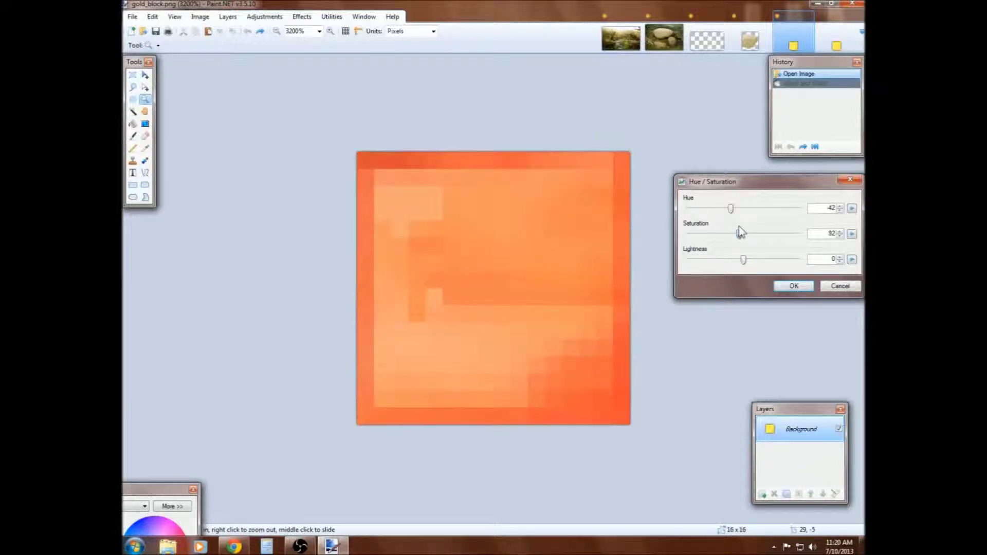
pyautogui.moveTo(740, 233); pyautogui.dragTo(674, 243)
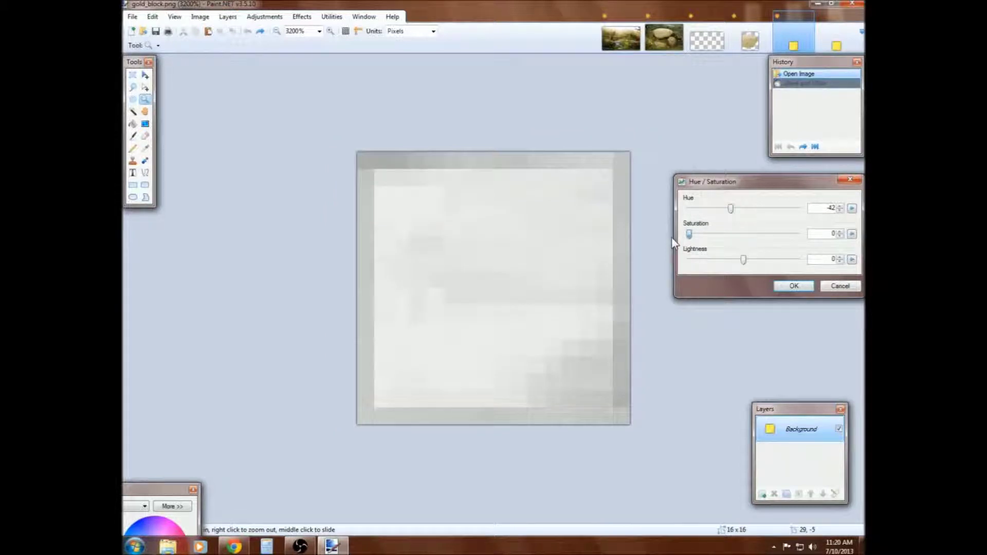
pyautogui.moveTo(674, 242); pyautogui.dragTo(742, 240)
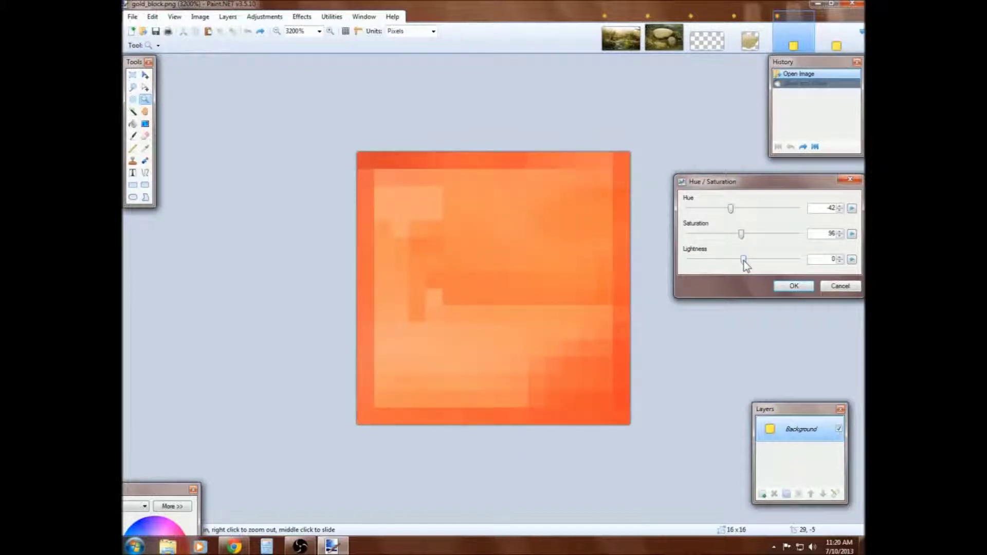
pyautogui.moveTo(744, 260); pyautogui.dragTo(773, 268)
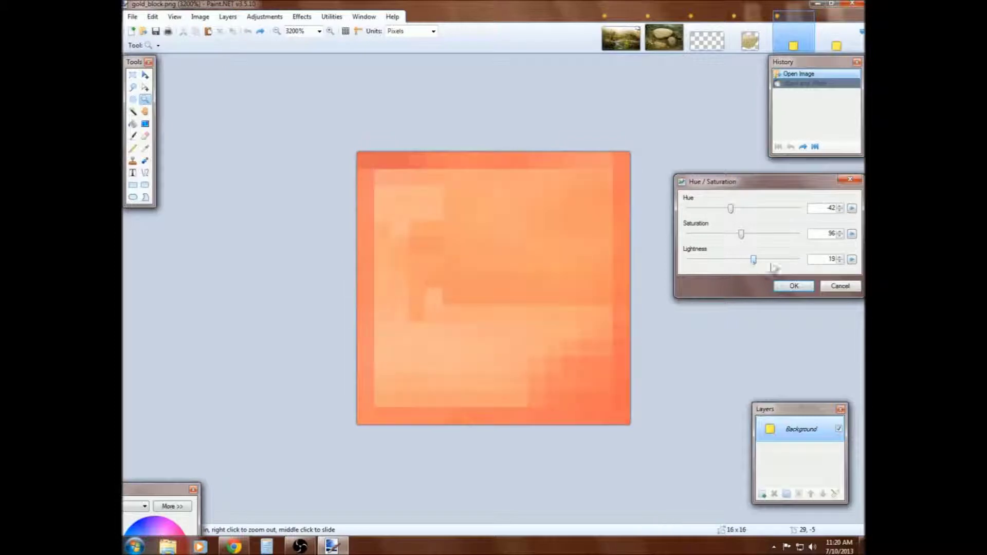
pyautogui.click(834, 287)
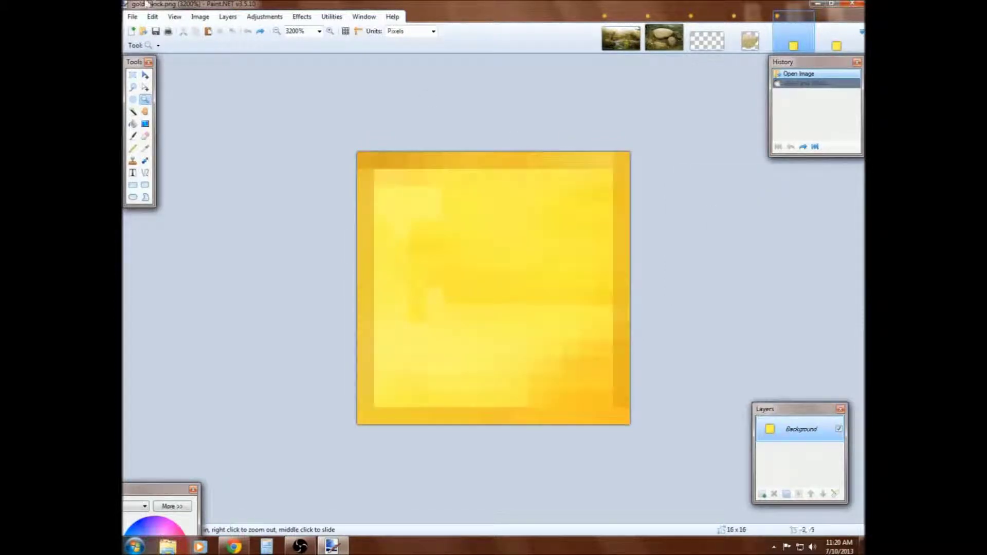
# Invert the colors of the first gold block image and compare it with the untouched gold block image
pyautogui.click(264, 17)
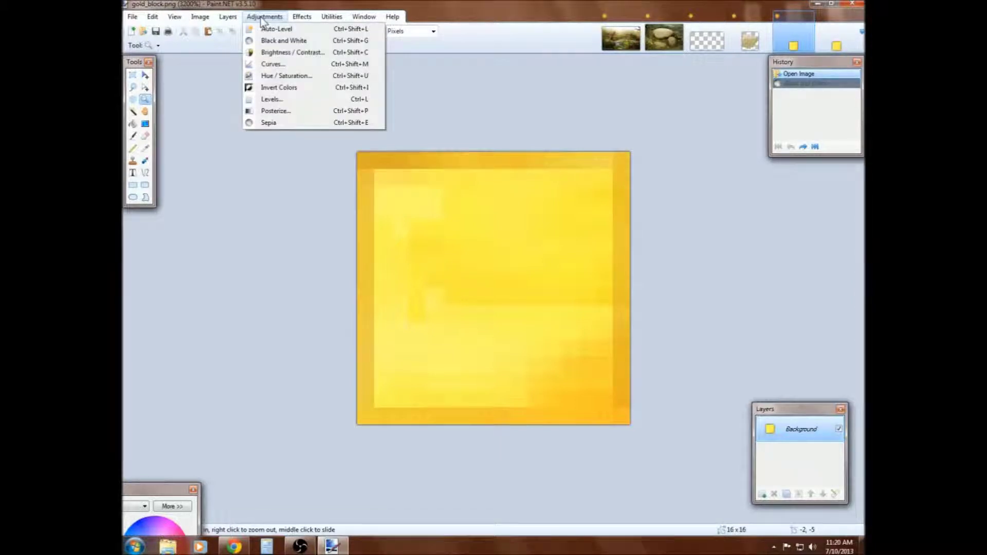
pyautogui.click(276, 88)
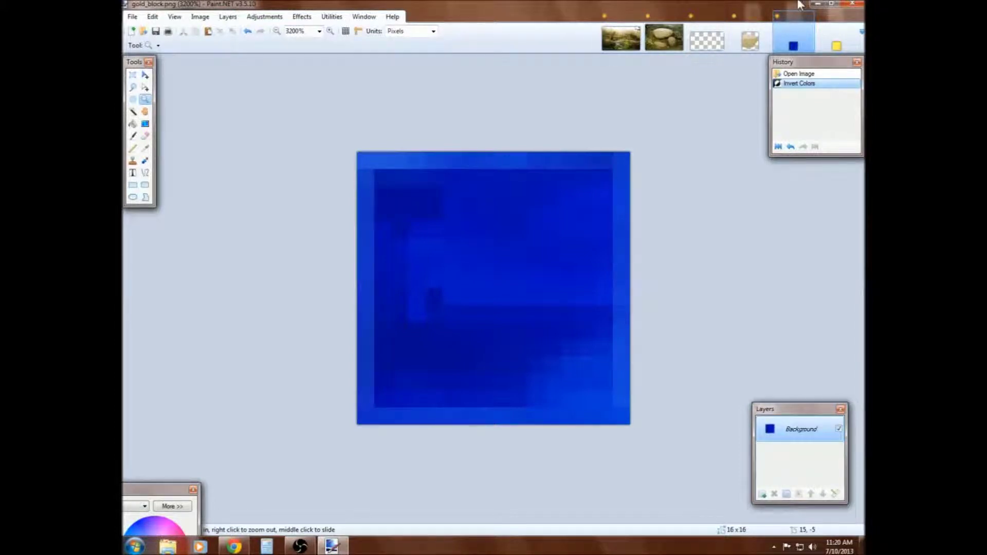
pyautogui.click(838, 46)
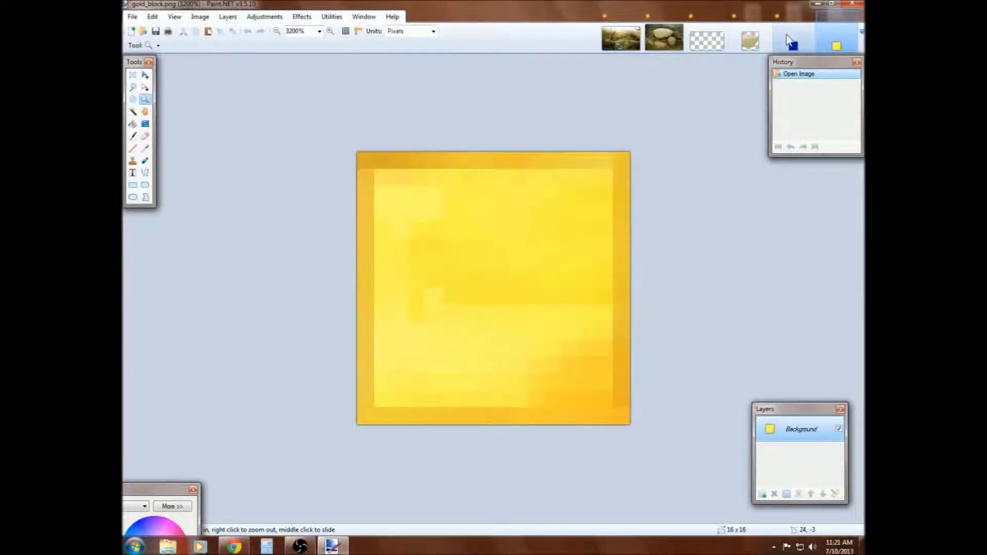
pyautogui.click(793, 42)
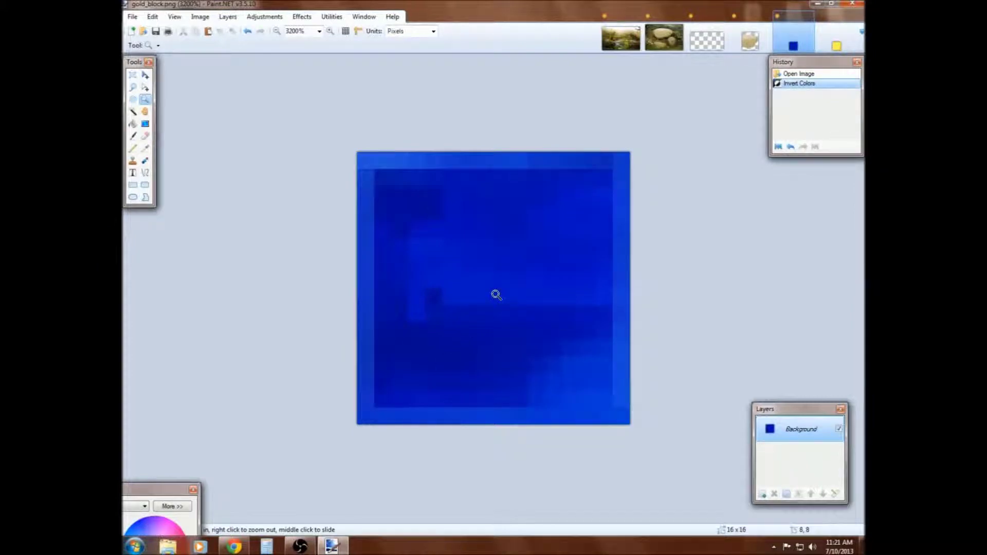
pyautogui.hotkey('ctrl', 'Tab')
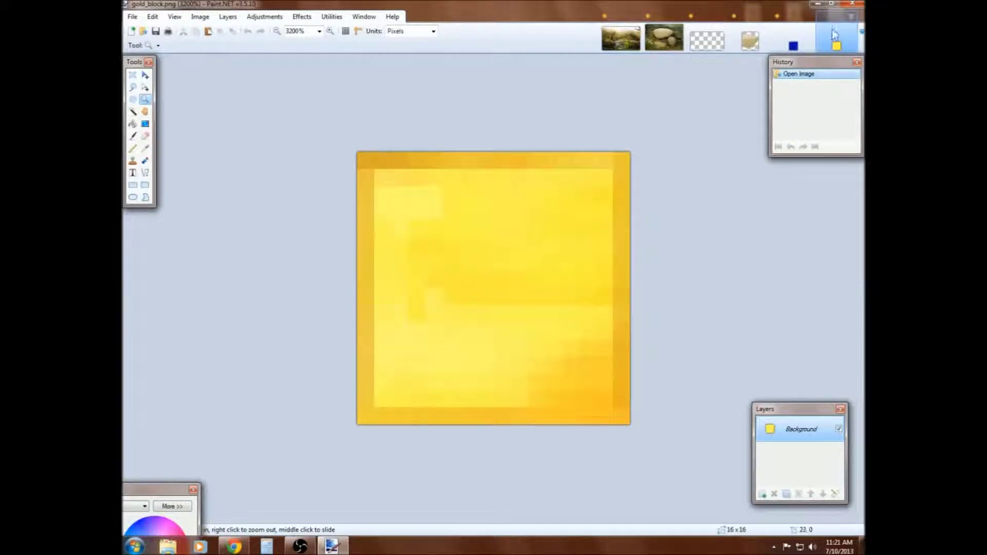
pyautogui.click(793, 37)
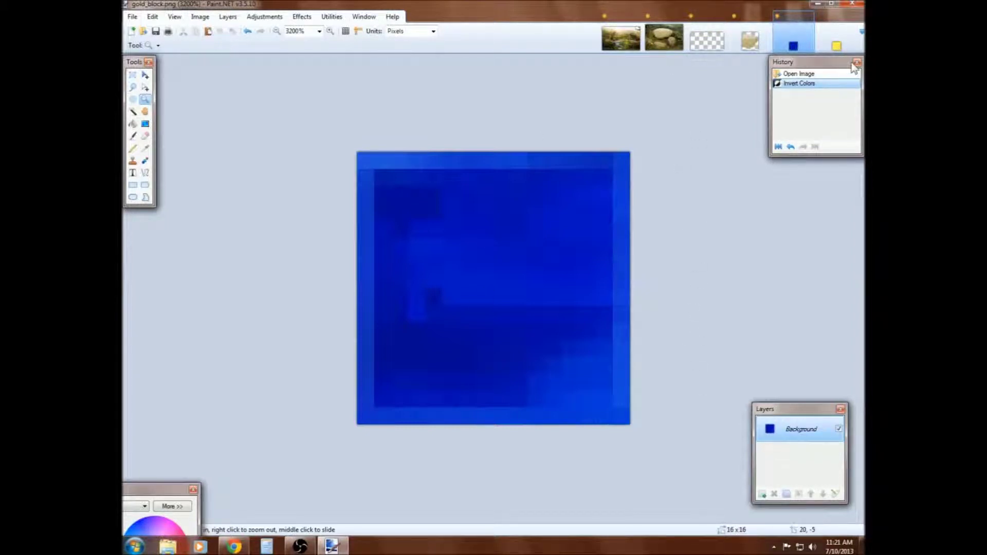
pyautogui.click(826, 39)
# Preview the Sharpen effect at amount 11 on the untouched gold block and cancel it
pyautogui.click(257, 18)
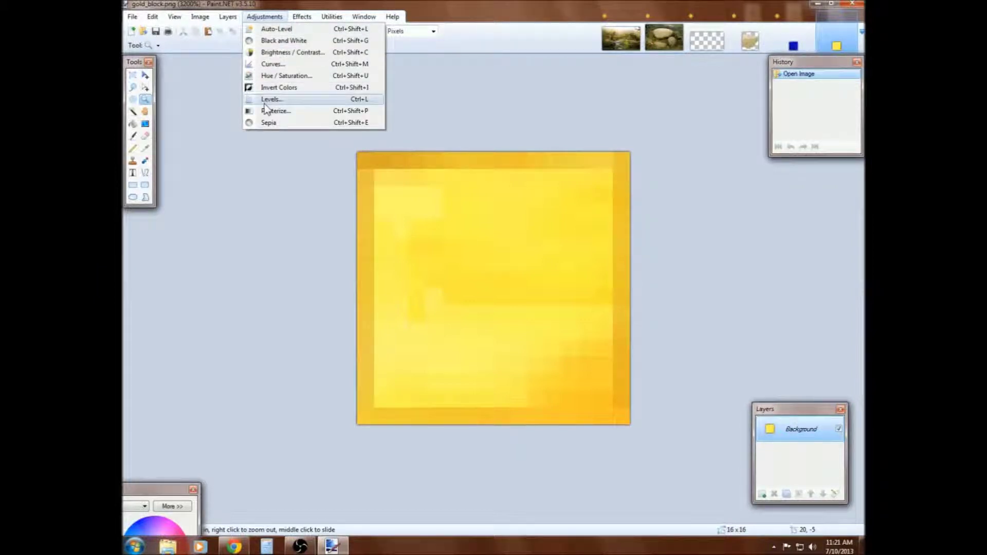
pyautogui.moveTo(301, 18)
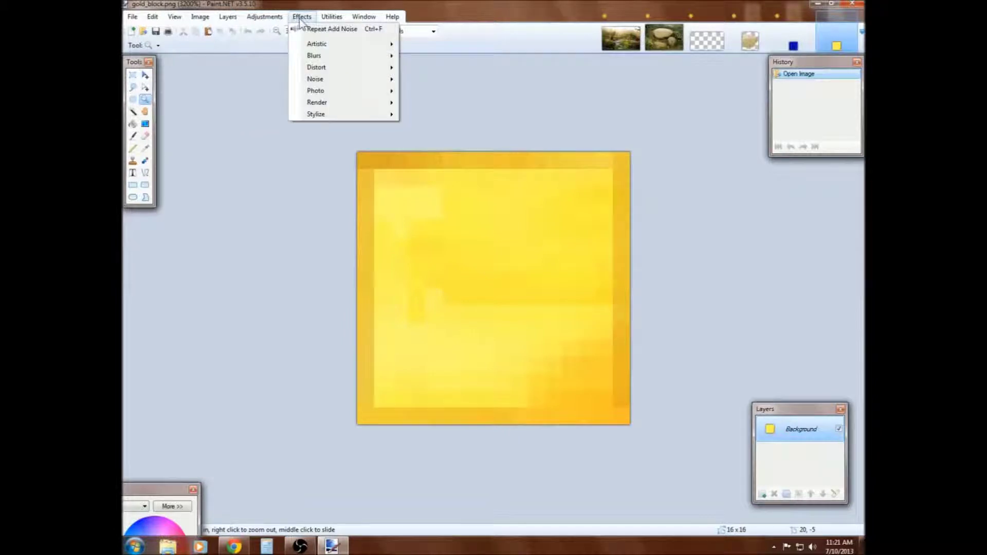
pyautogui.moveTo(313, 82)
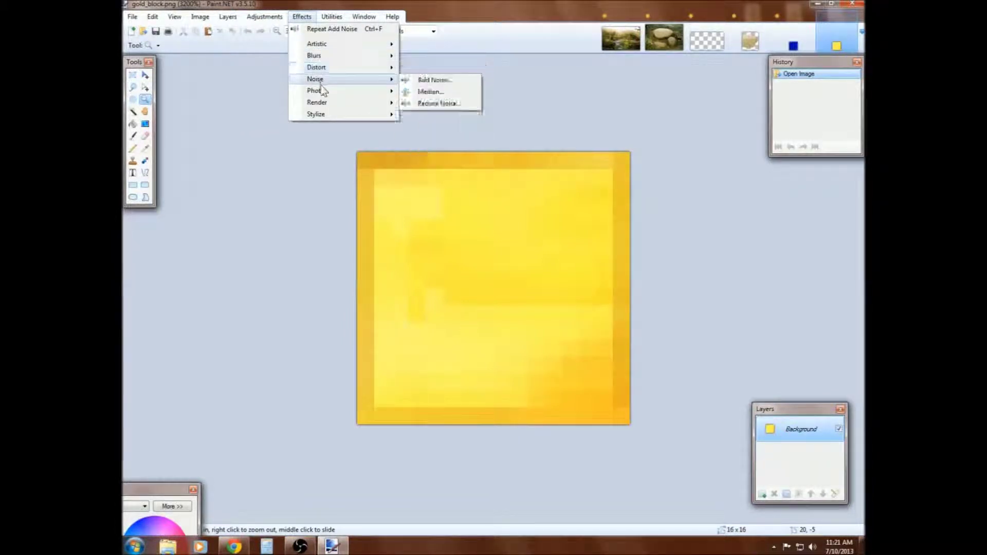
pyautogui.moveTo(326, 100)
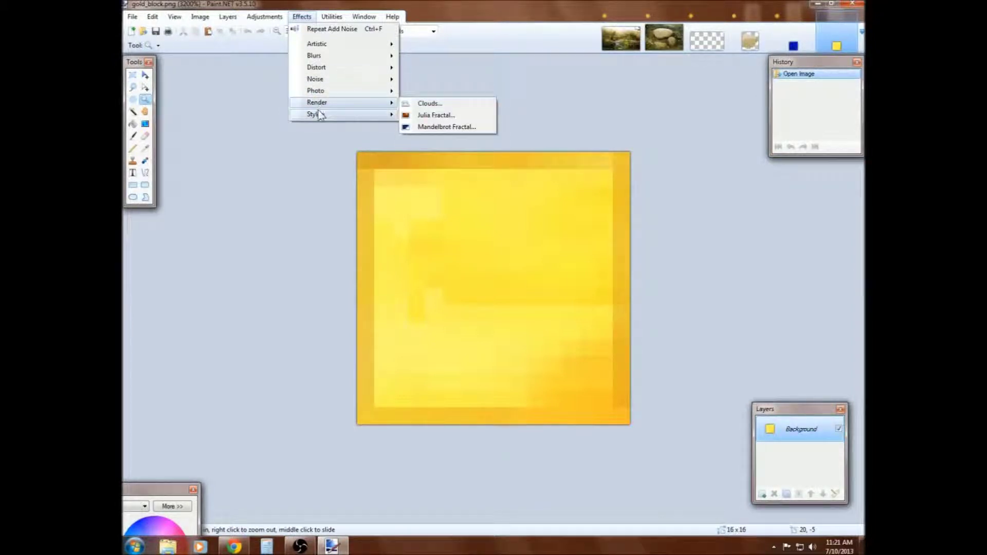
pyautogui.click(425, 114)
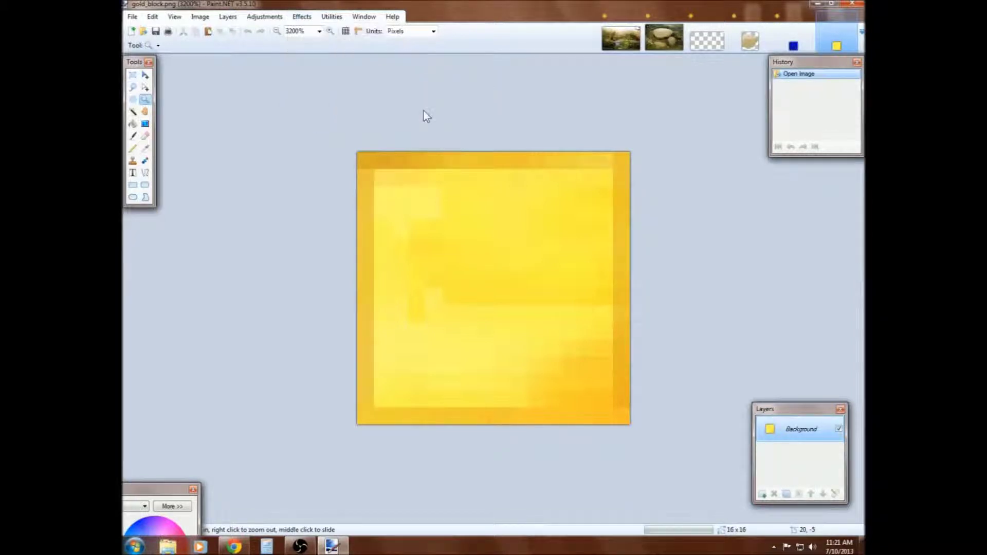
pyautogui.moveTo(420, 238); pyautogui.dragTo(741, 223)
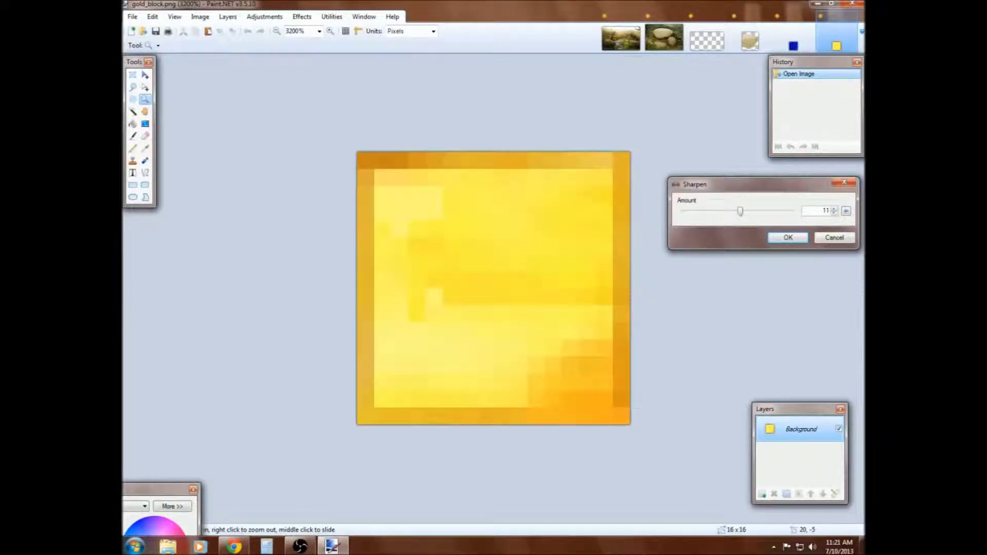
pyautogui.click(832, 238)
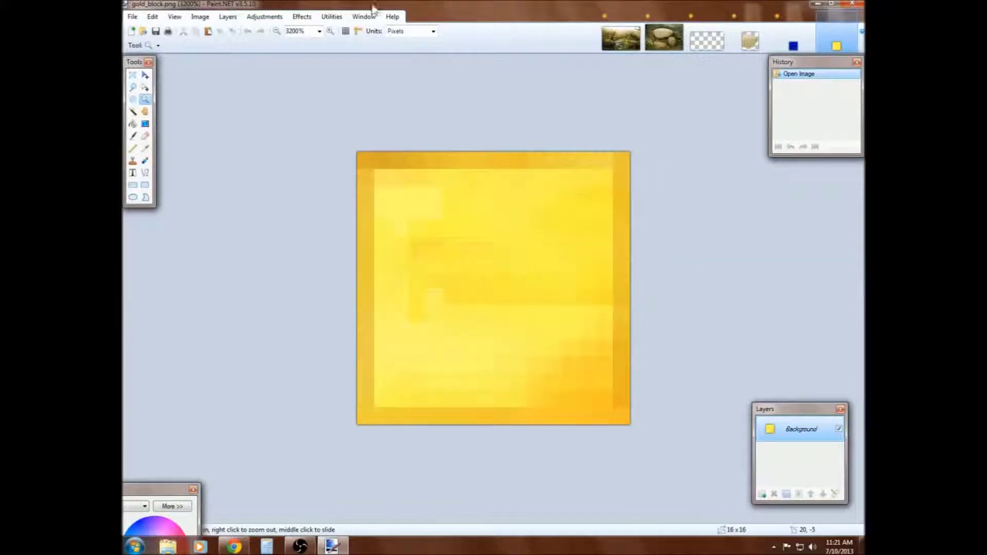
# Exit Paint.NET and discard the unsaved changes in all open images
pyautogui.click(362, 18)
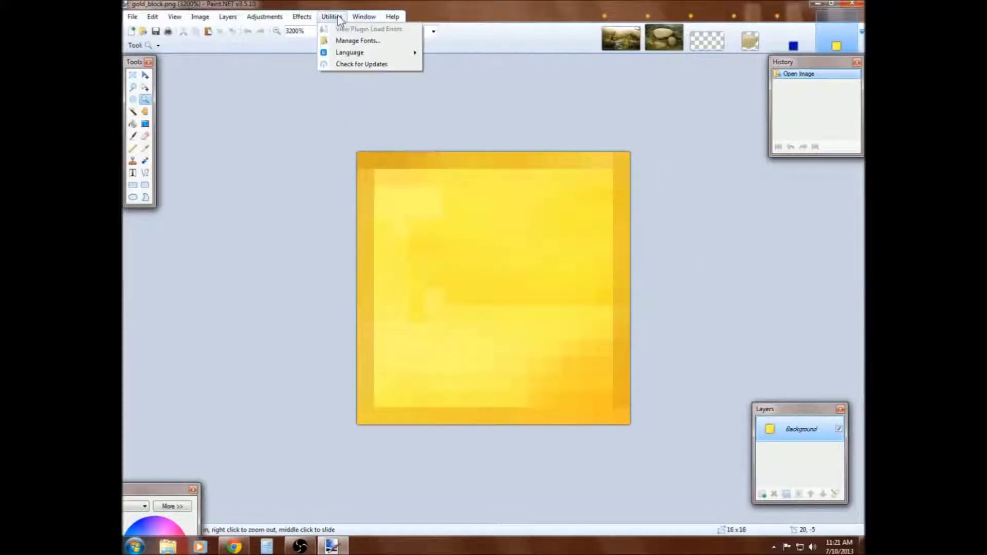
pyautogui.click(314, 17)
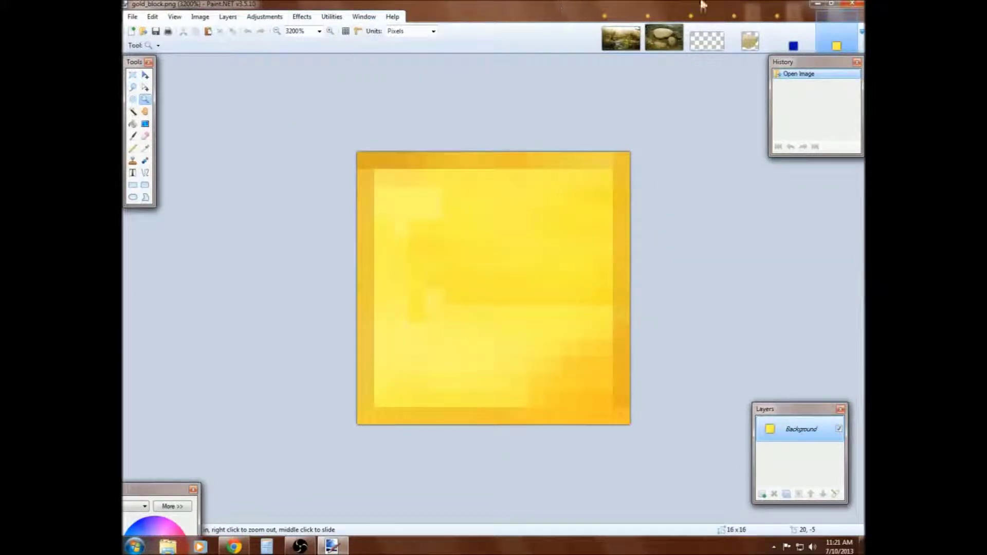
pyautogui.click(854, 4)
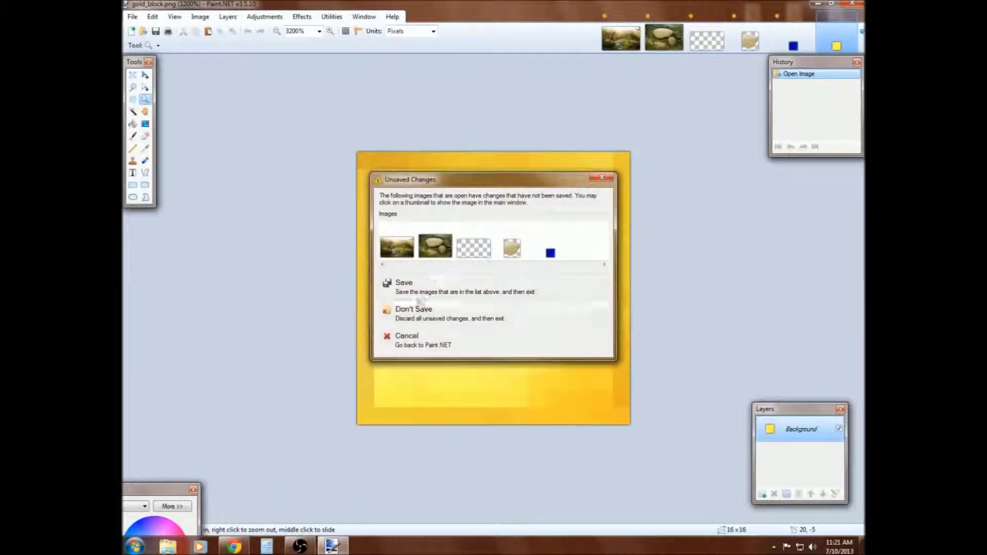
pyautogui.click(566, 309)
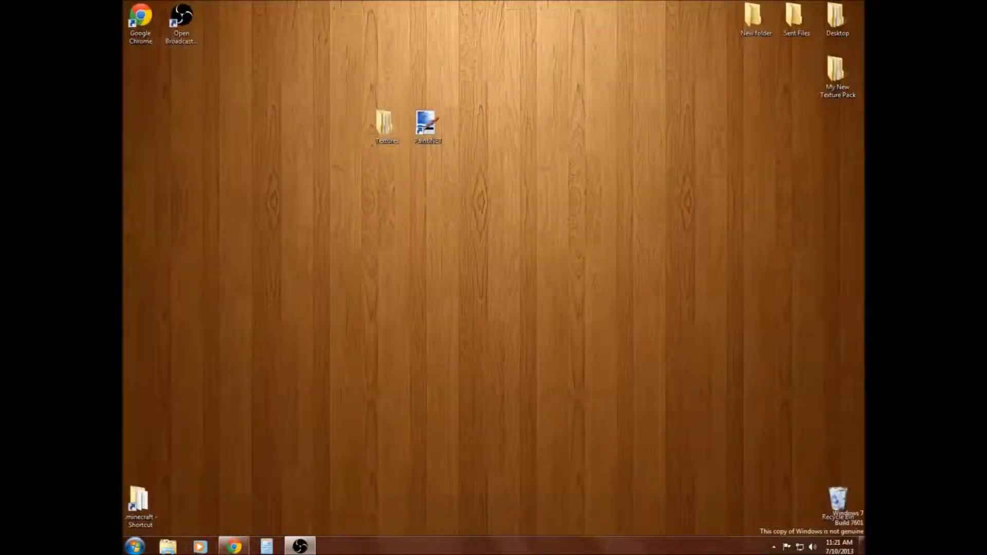
# Switch to Chrome and close the HD landscape backgrounds page, returning to the Paint.NET plugins forum
pyautogui.click(234, 546)
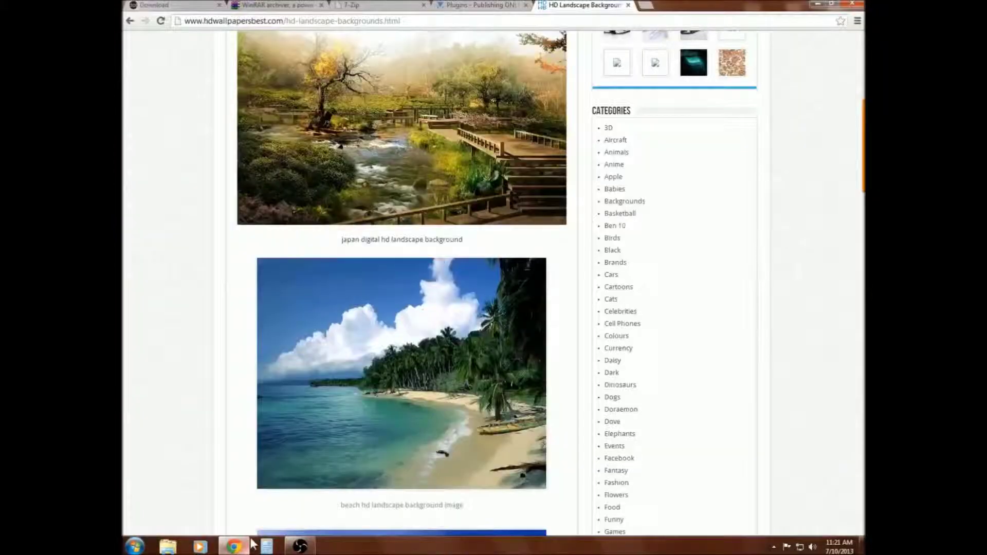
pyautogui.click(628, 5)
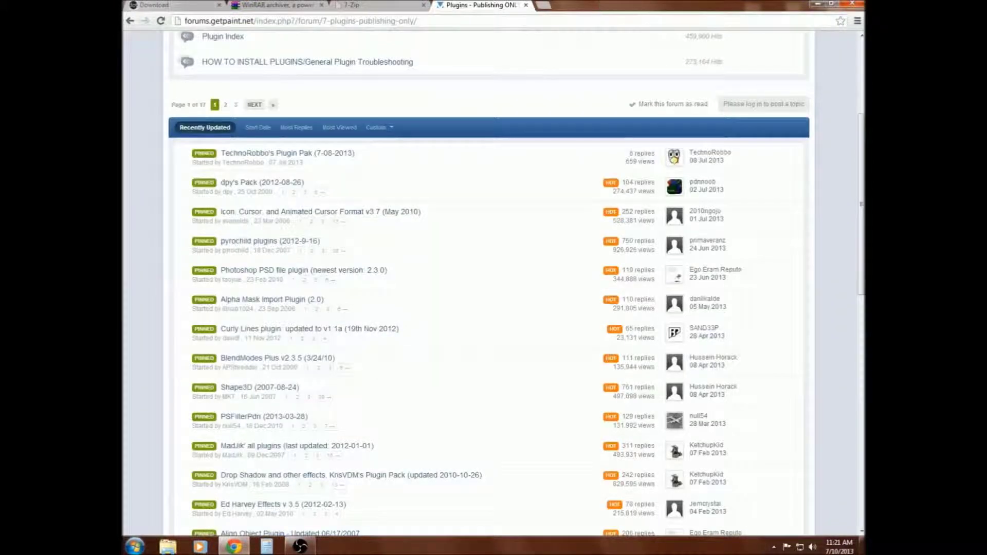